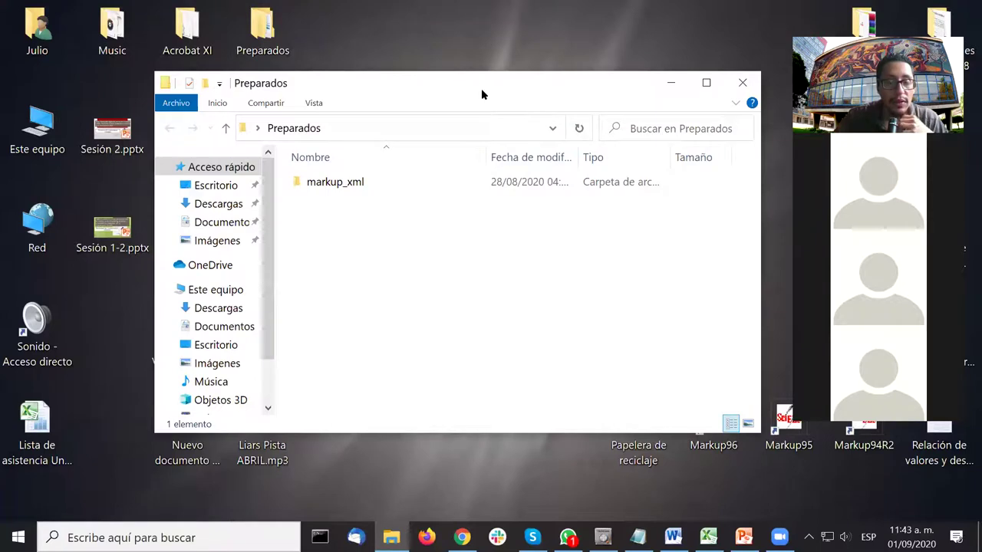
# Look inside the markup_xml folder to view its subfolders, and return to the Preparados folder.
pyautogui.moveTo(481, 88); pyautogui.dragTo(484, 63)
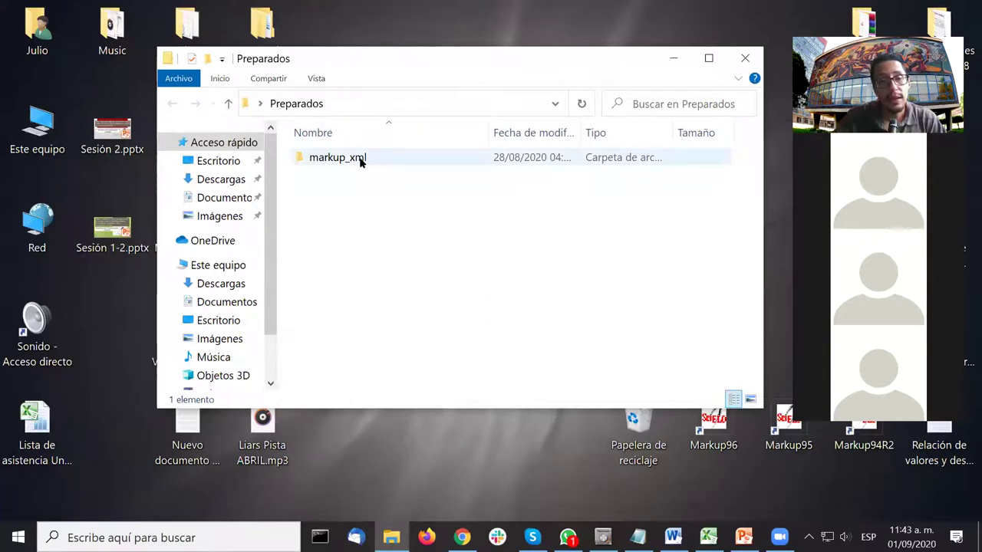
pyautogui.moveTo(359, 162)
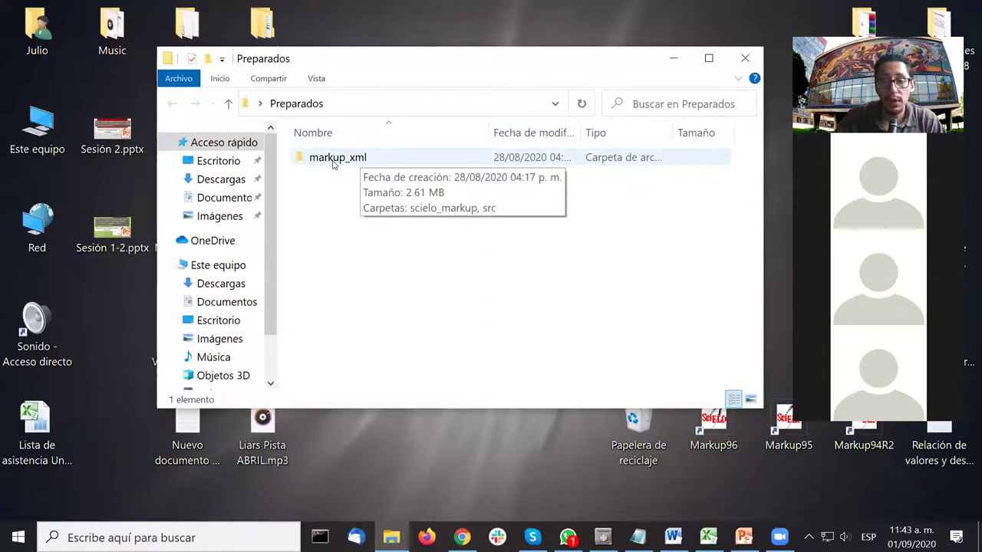
pyautogui.doubleClick(333, 162)
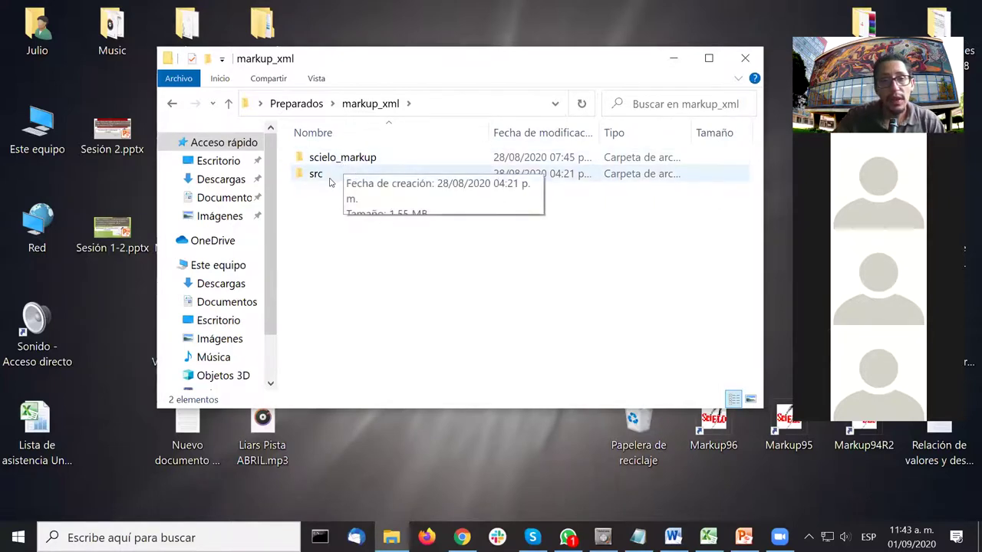
pyautogui.click(173, 105)
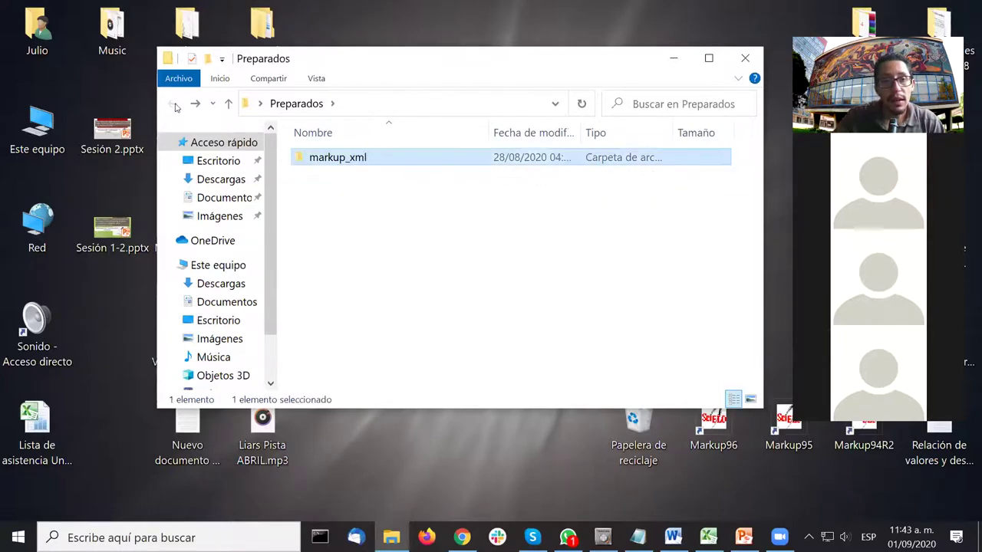
pyautogui.click(528, 221)
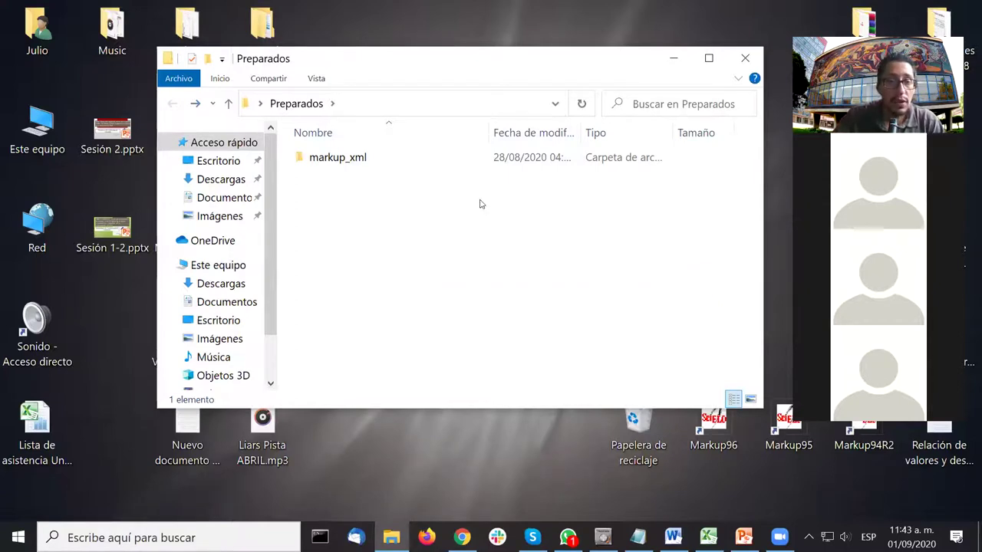
pyautogui.click(324, 158)
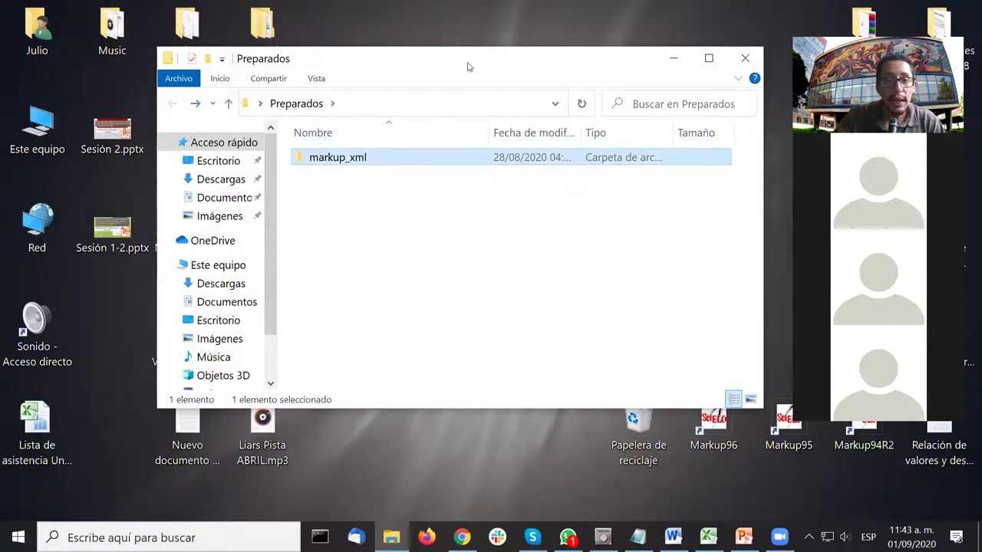
pyautogui.moveTo(468, 67); pyautogui.dragTo(527, 55)
pyautogui.moveTo(404, 150); pyautogui.dragTo(491, 232)
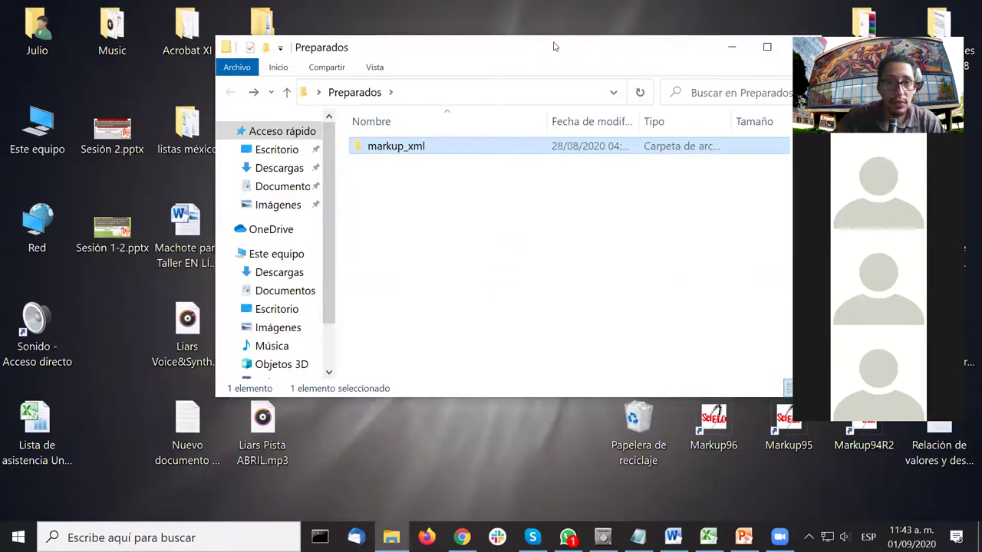
pyautogui.moveTo(554, 46); pyautogui.dragTo(500, 67)
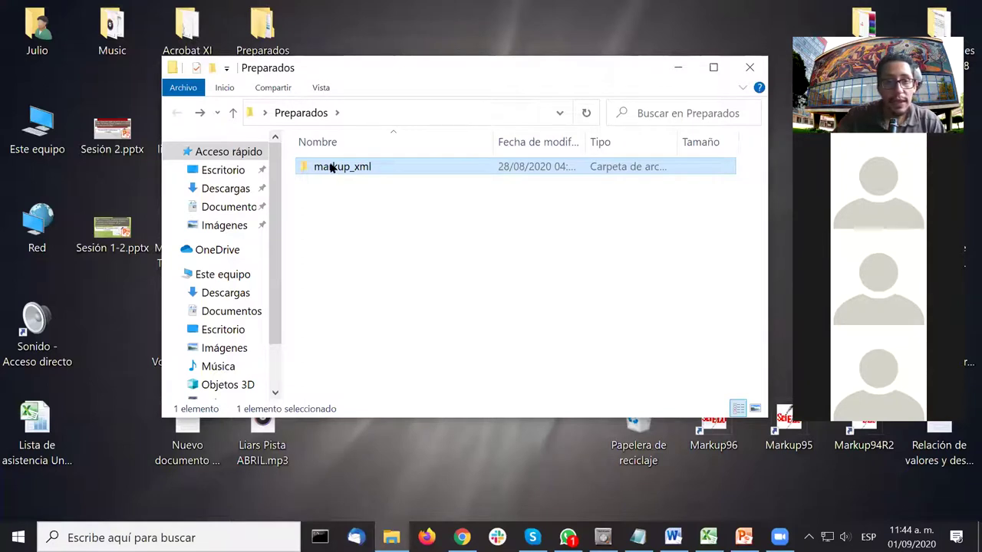
# View the contents of the scielo_markup folder inside markup_xml, and return to Preparados.
pyautogui.doubleClick(352, 171)
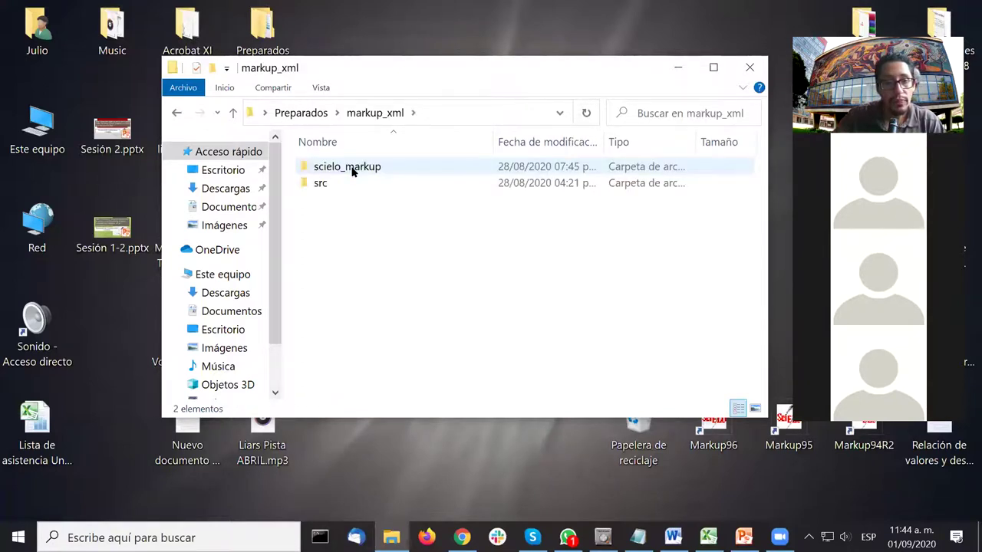
pyautogui.doubleClick(353, 171)
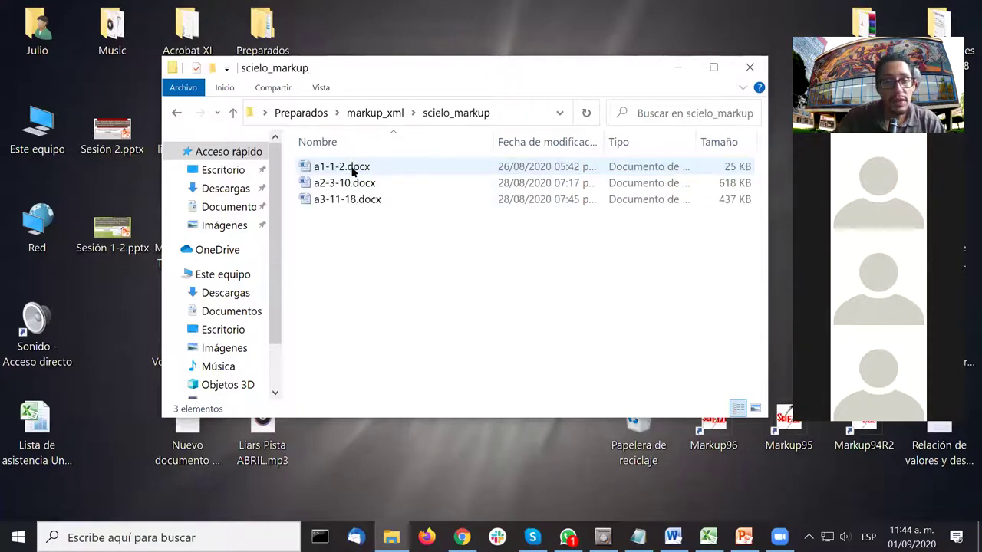
pyautogui.click(176, 113)
pyautogui.click(176, 113)
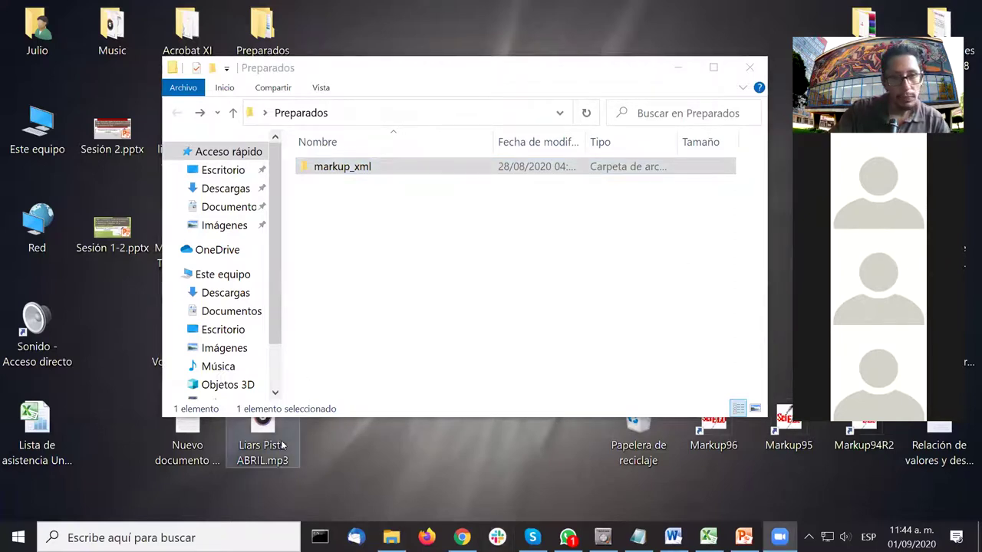
# Open the document a1-1-2.docx from the scielo_markup folder within markup_xml.
pyautogui.click(350, 167)
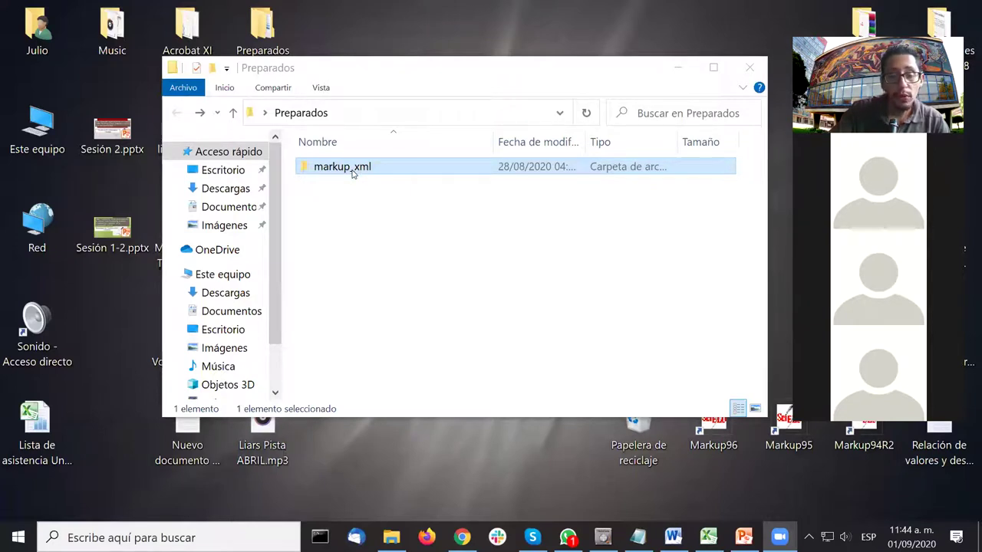
pyautogui.doubleClick(349, 167)
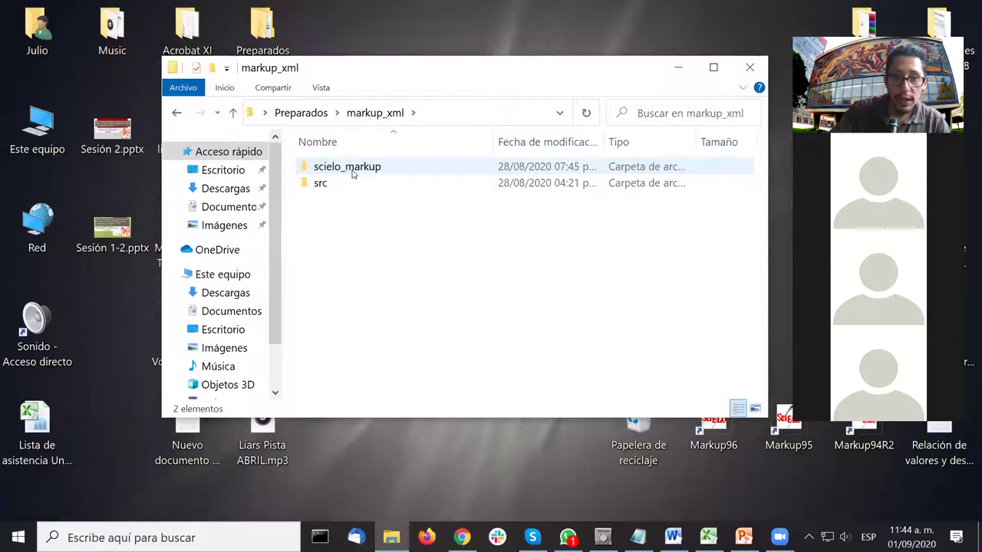
pyautogui.doubleClick(353, 168)
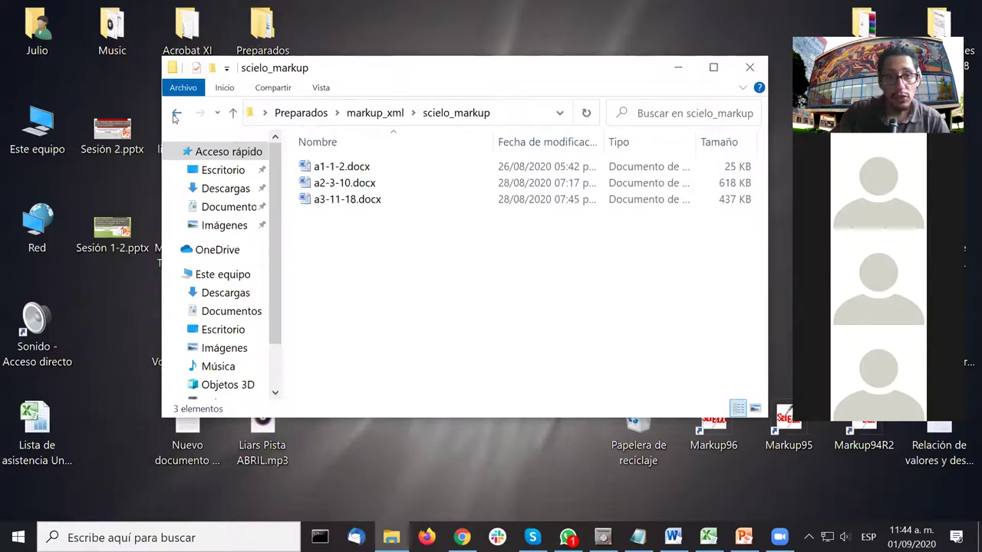
pyautogui.doubleClick(355, 168)
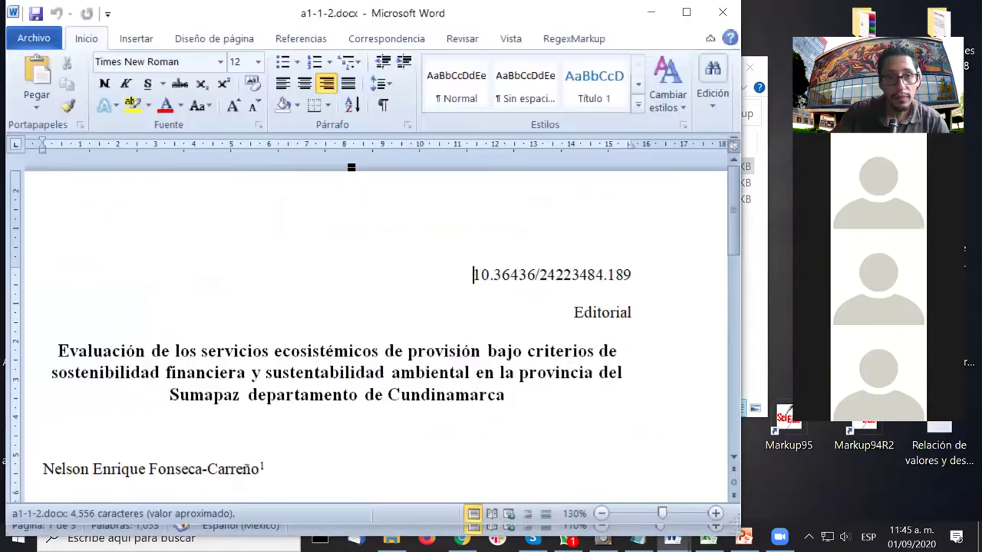
# Put the Machote para Taller EN LÍNEA document aside and bring a1-1-2.docx to the front in a maximized window.
pyautogui.click(649, 16)
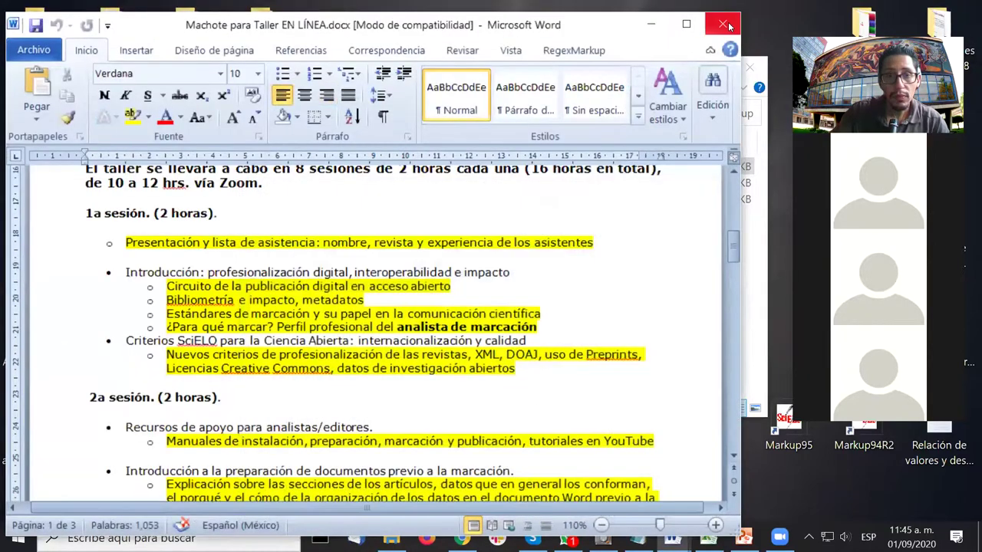
pyautogui.click(678, 22)
pyautogui.click(673, 537)
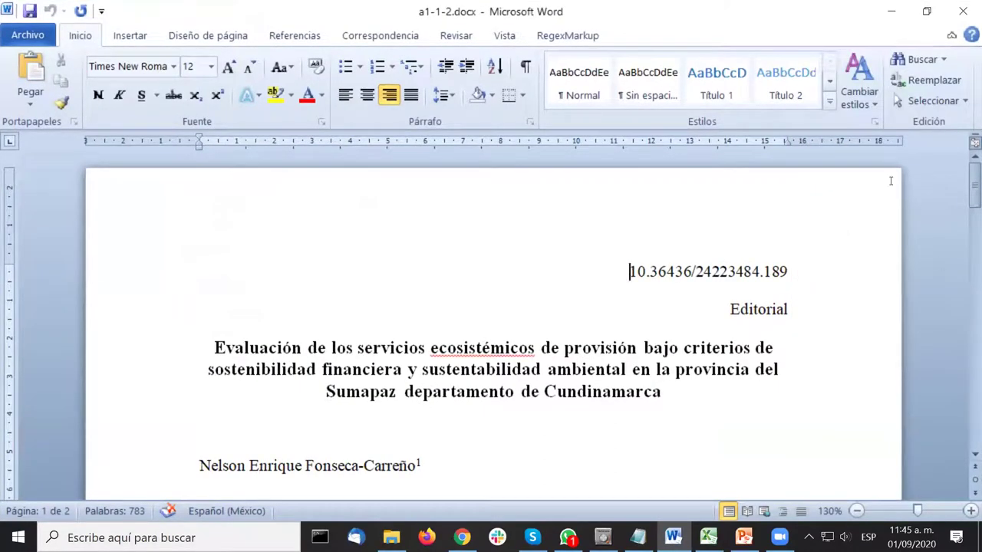
# Look over the opening of the article and examine the DOI on its first line.
pyautogui.scroll(-1, 890, 181)
pyautogui.scroll(-2, 888, 184)
pyautogui.scroll(1, 888, 187)
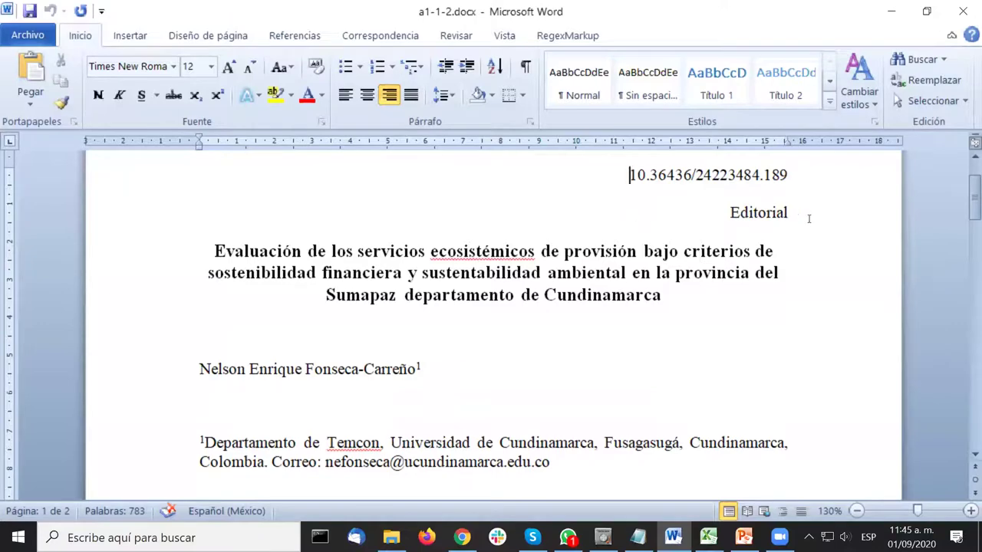
pyautogui.scroll(-1, 808, 219)
pyautogui.scroll(3, 809, 220)
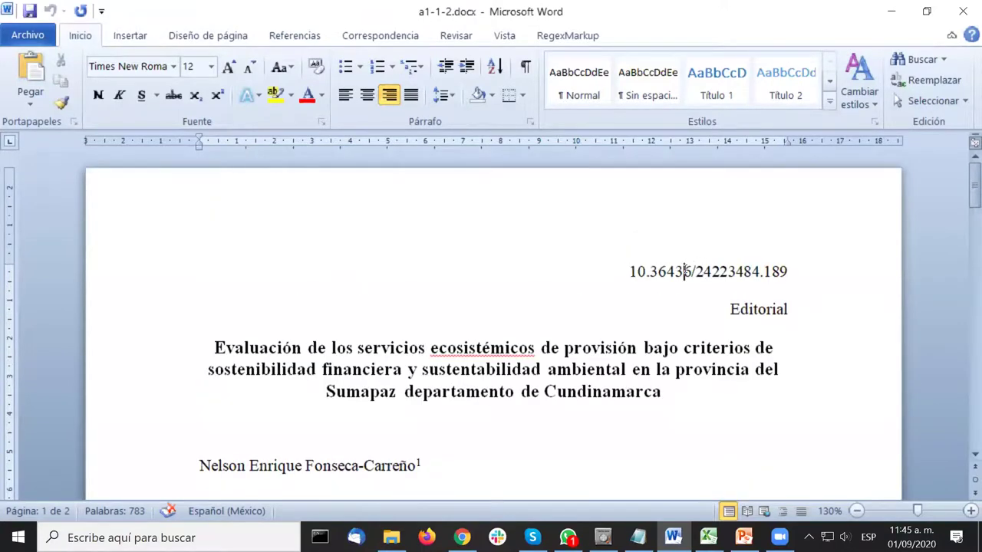
pyautogui.doubleClick(685, 271)
pyautogui.click(630, 271)
pyautogui.scroll(-1, 811, 254)
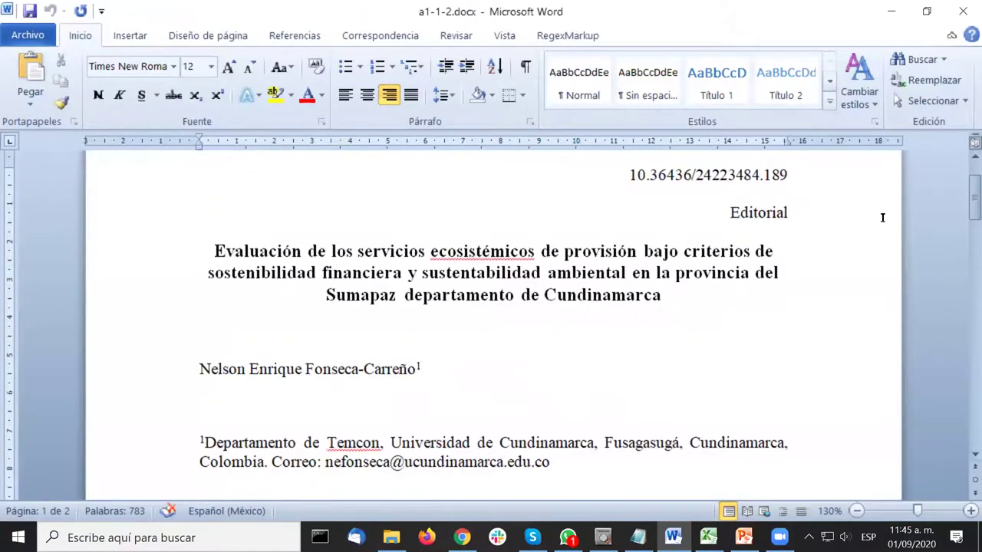
# Highlight the section heading "Editorial" and the bold article title in turn to examine them.
pyautogui.tripleClick(760, 213)
pyautogui.click(274, 266)
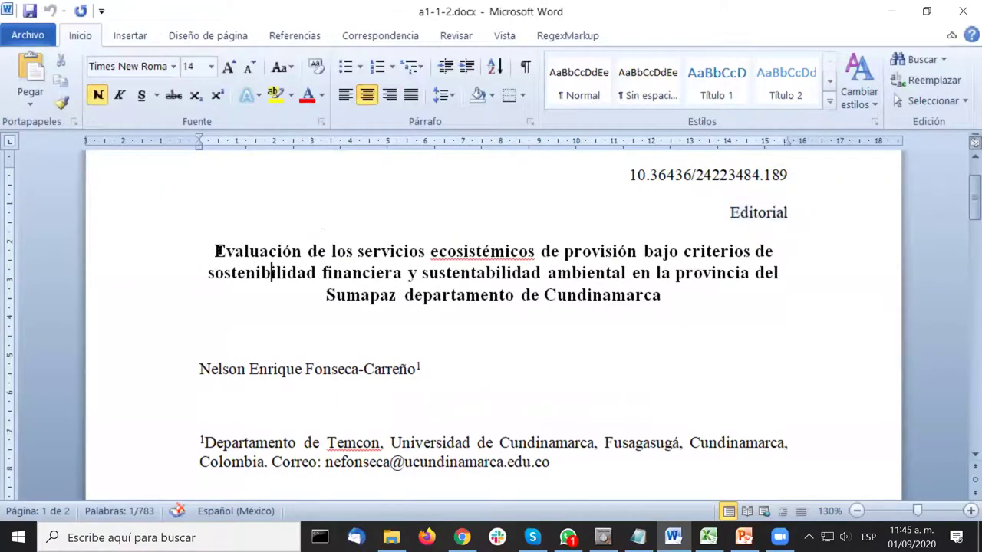
pyautogui.moveTo(215, 251); pyautogui.dragTo(663, 299)
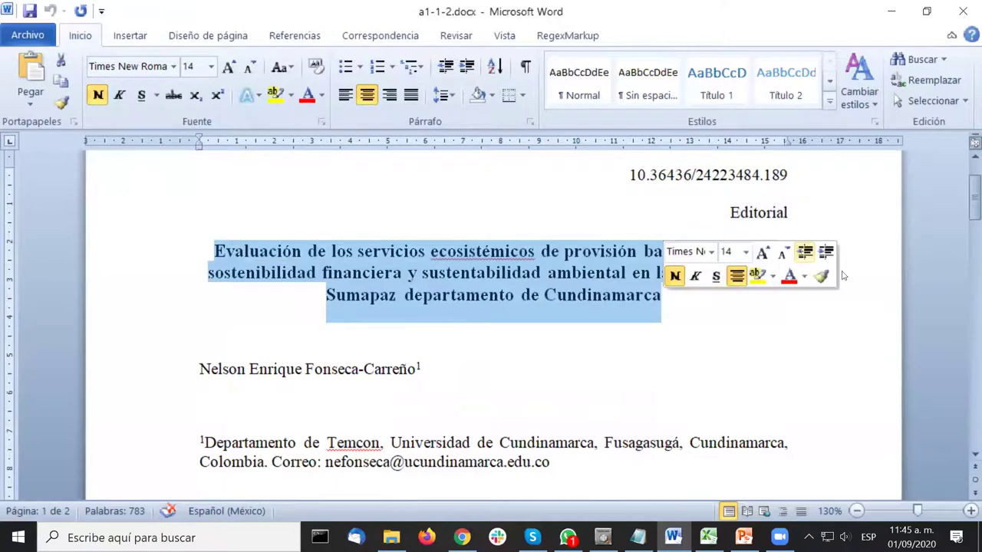
pyautogui.scroll(-1, 834, 201)
pyautogui.press('Right')
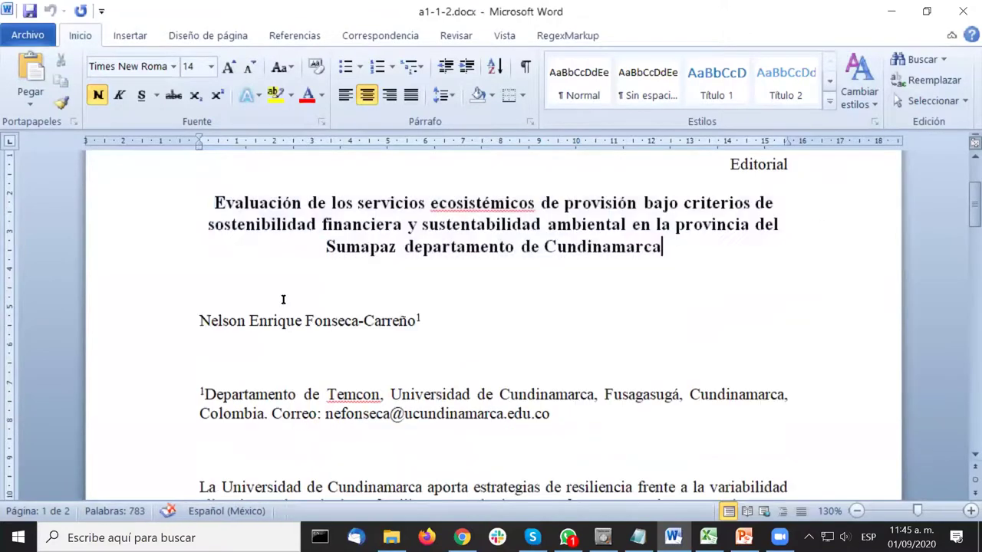
# Highlight the author line and the affiliation paragraph with its superscript label in turn to examine them.
pyautogui.click(279, 320)
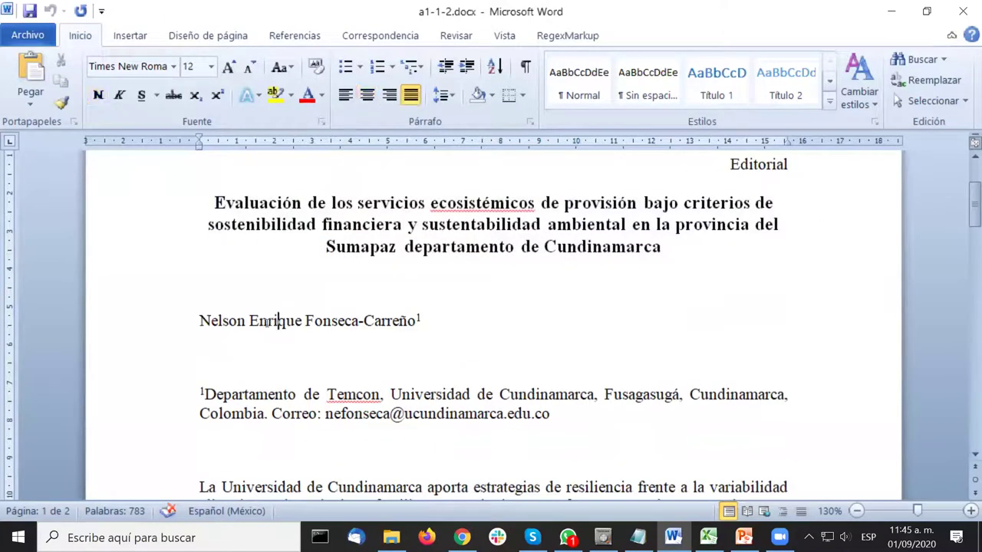
pyautogui.click(166, 324)
pyautogui.scroll(-1, 822, 337)
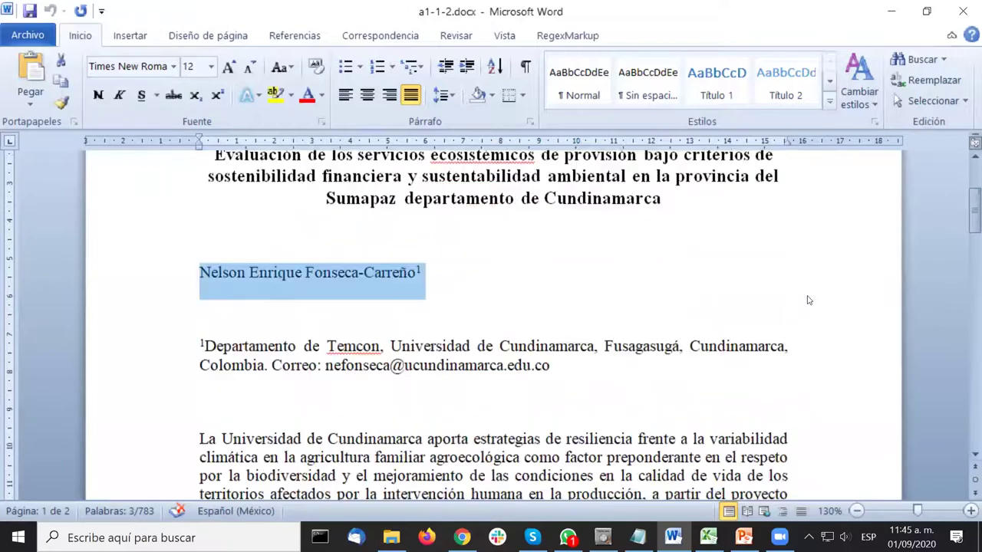
pyautogui.scroll(-1, 127, 271)
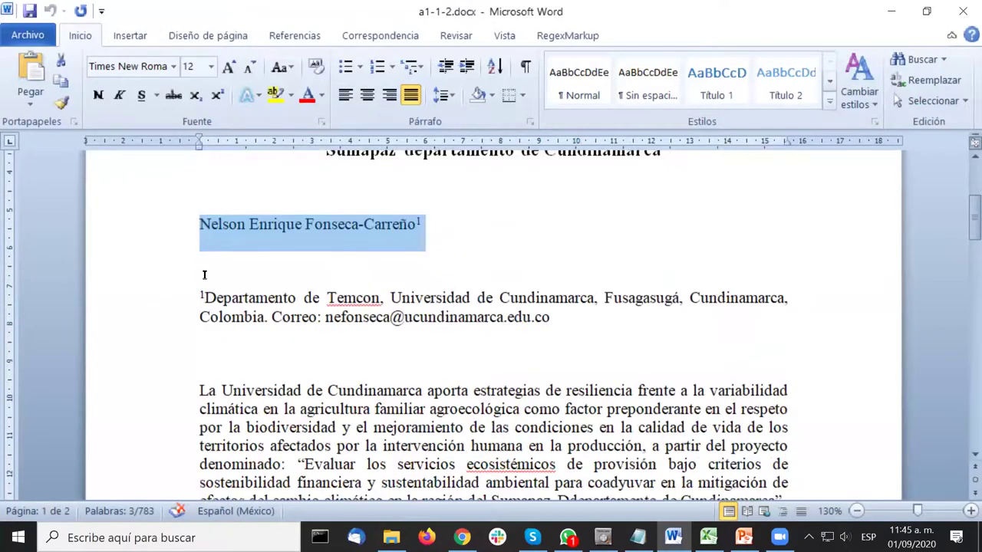
pyautogui.moveTo(174, 303); pyautogui.dragTo(176, 329)
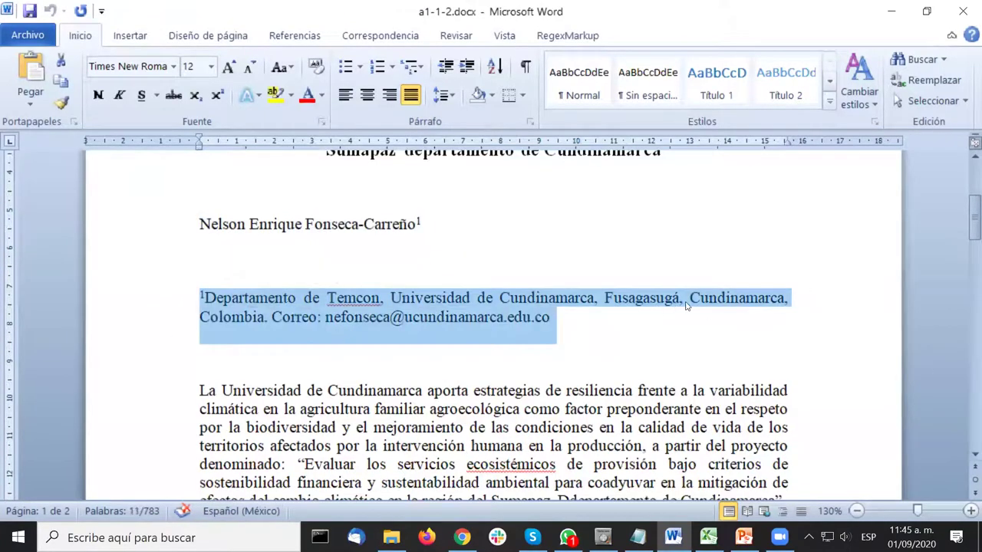
pyautogui.click(676, 273)
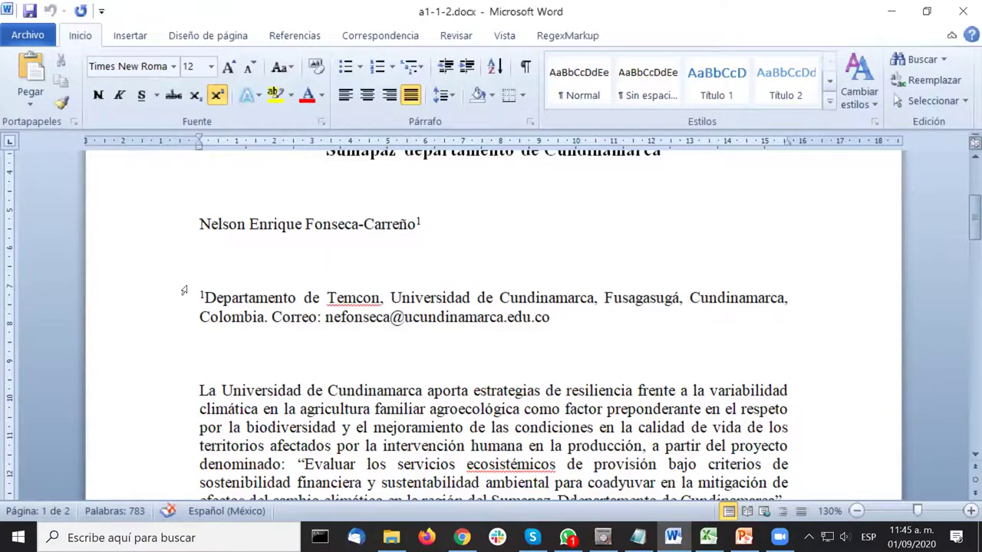
# Read through the body text of the article from the first paragraph to the end of page 2.
pyautogui.scroll(-1, 852, 226)
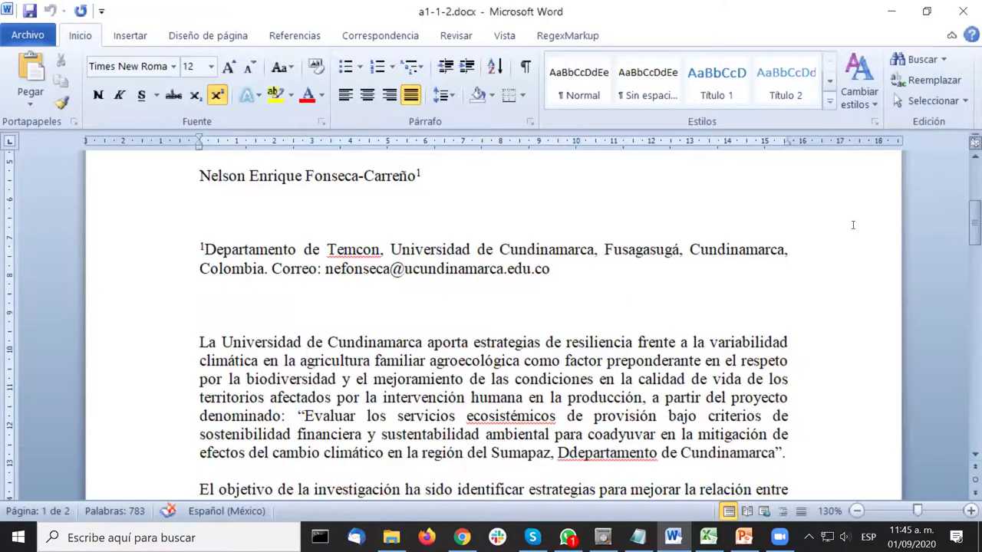
pyautogui.scroll(-3, 852, 228)
pyautogui.scroll(-10, 851, 231)
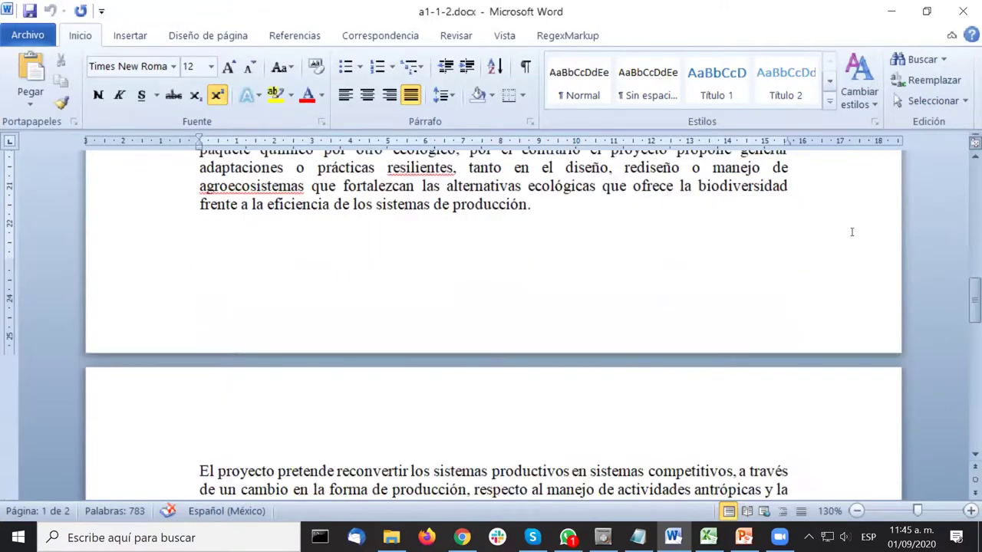
pyautogui.scroll(-6, 851, 231)
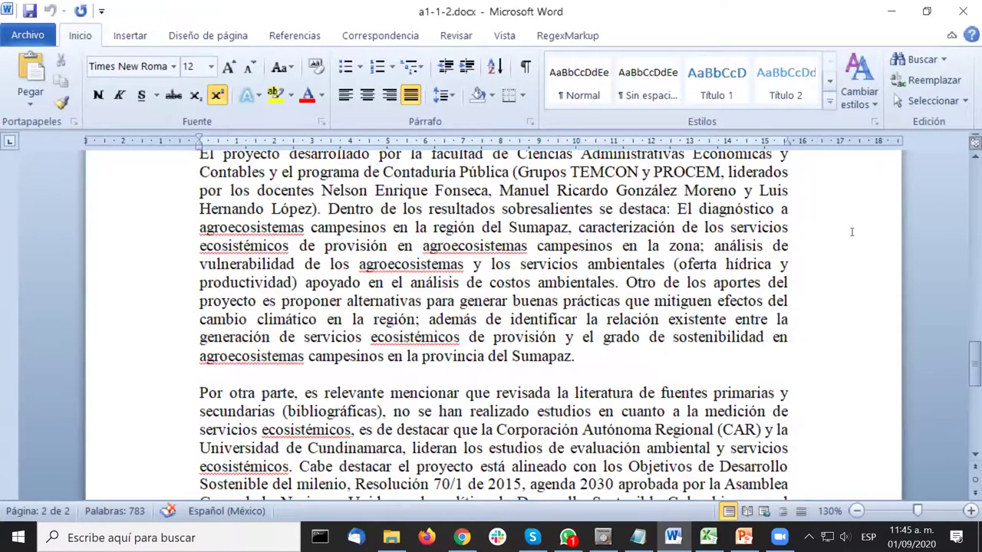
pyautogui.scroll(-8, 852, 231)
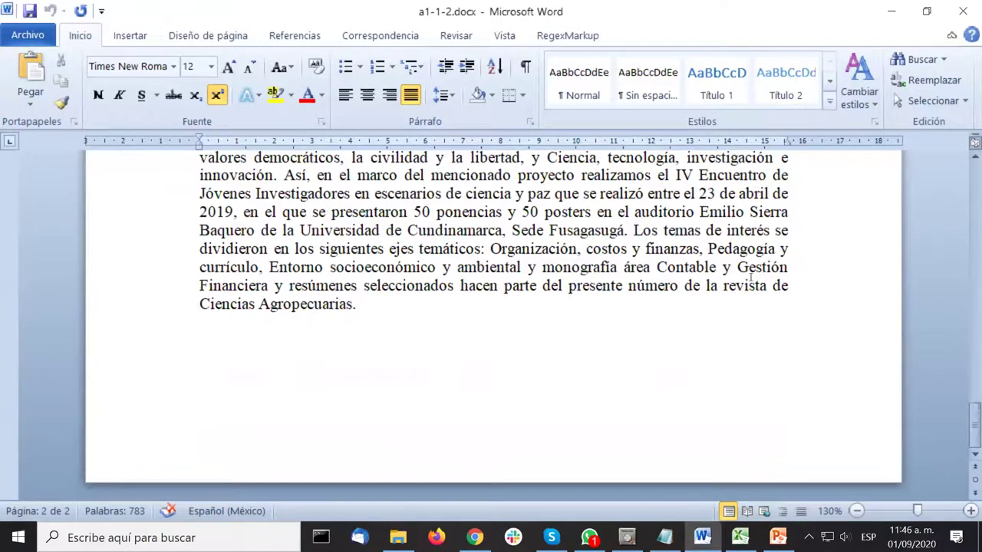
# Return to the start of the article and select the whole DOI line above "Editorial".
pyautogui.scroll(3, 751, 278)
pyautogui.scroll(15, 756, 264)
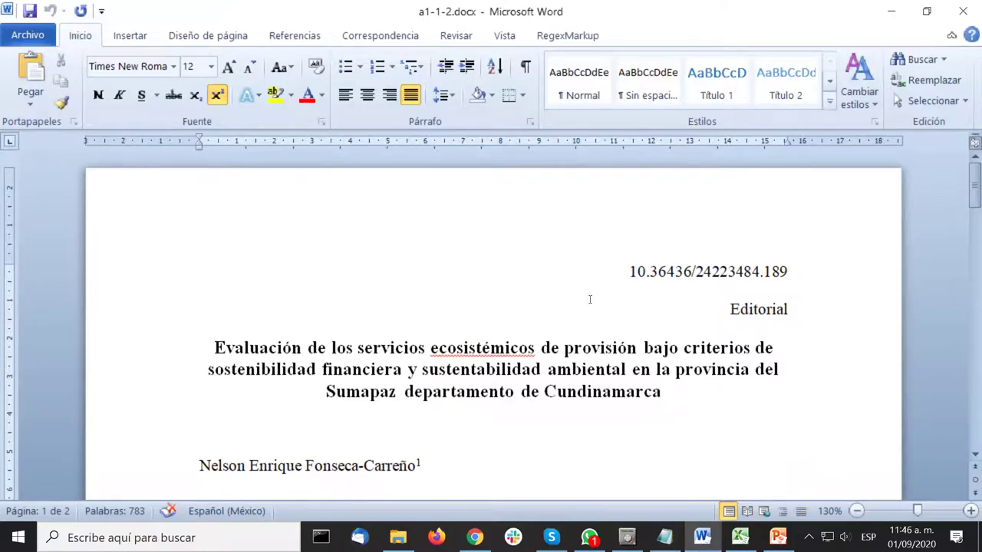
pyautogui.scroll(-3, 756, 265)
pyautogui.scroll(4, 756, 265)
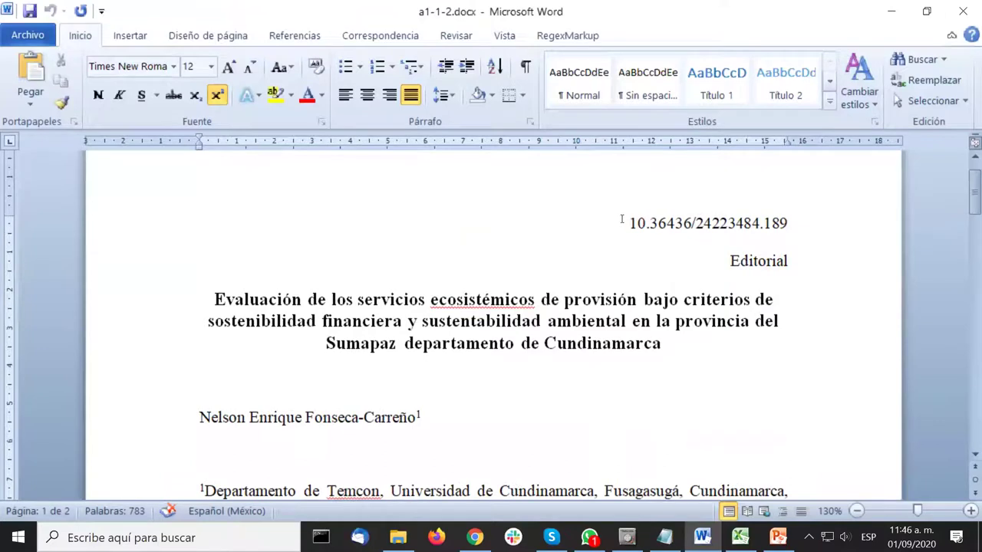
pyautogui.moveTo(622, 219); pyautogui.dragTo(782, 227)
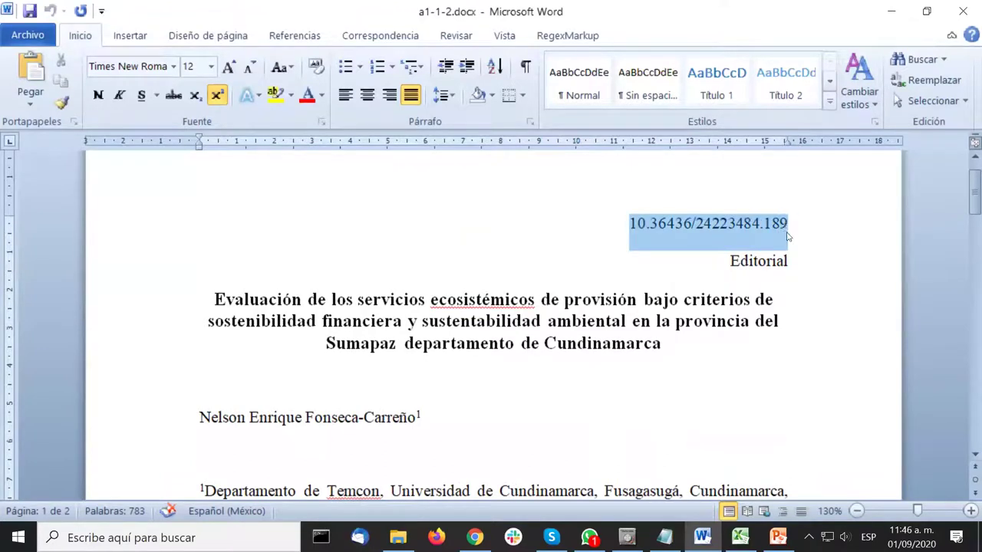
# Select the DOI and "Editorial" lines, then show formatting marks and examine the blank paragraphs between title, author, affiliation and body text.
pyautogui.click(733, 261)
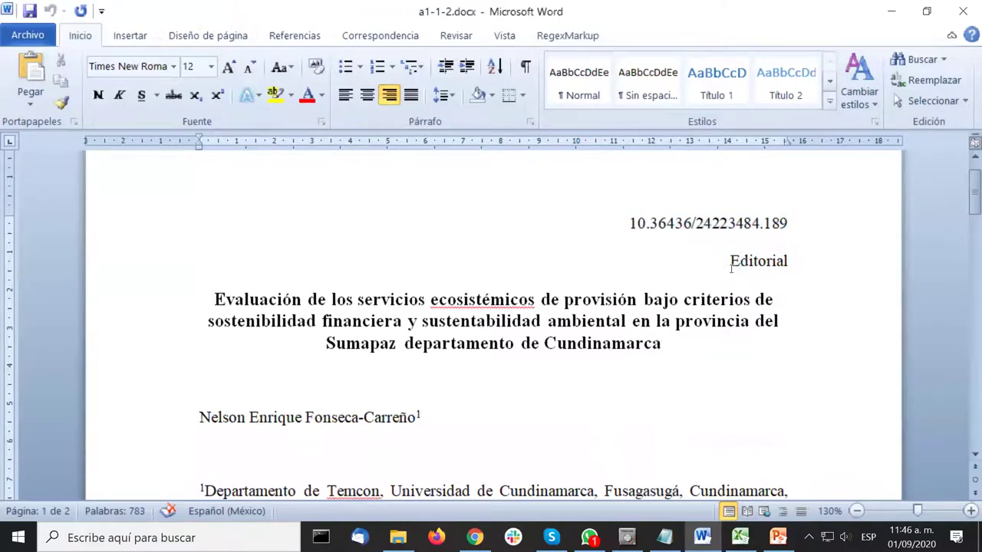
pyautogui.moveTo(629, 223); pyautogui.dragTo(798, 265)
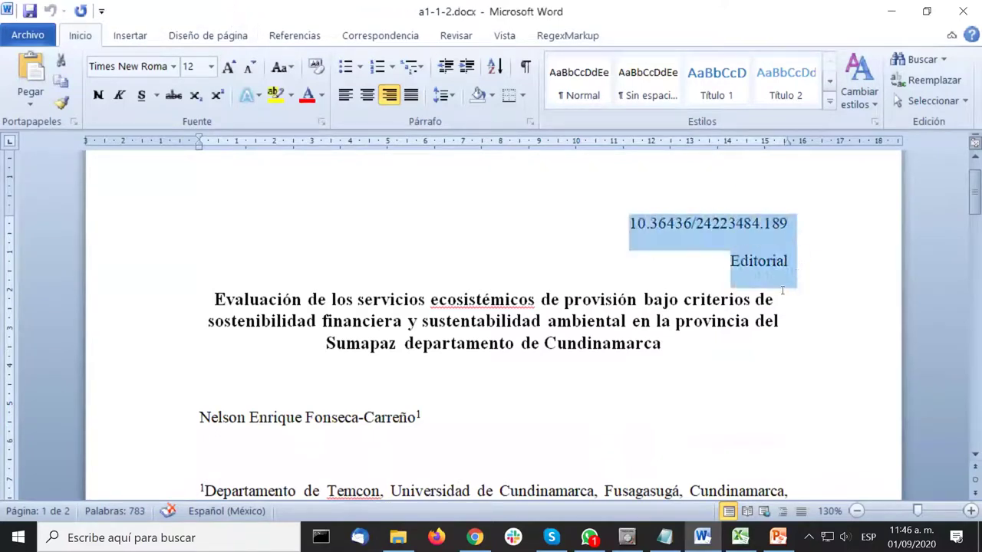
pyautogui.click(526, 66)
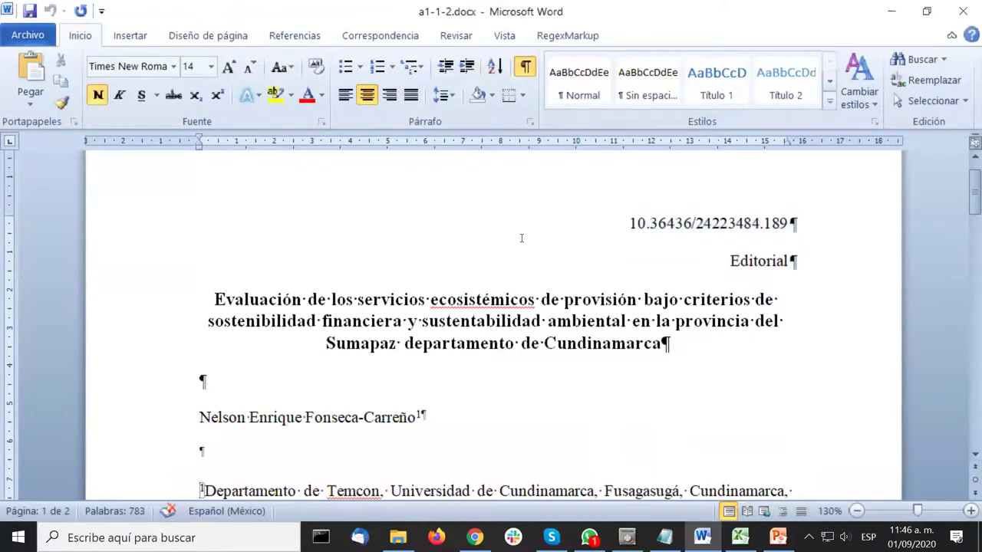
pyautogui.scroll(-2, 518, 260)
pyautogui.scroll(2, 516, 278)
pyautogui.scroll(-2, 515, 280)
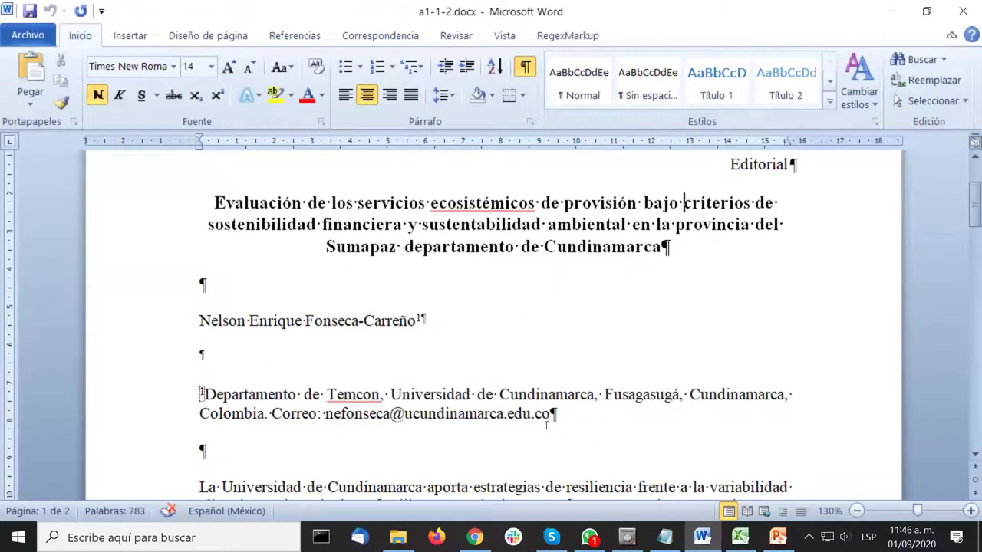
pyautogui.scroll(2, 703, 404)
pyautogui.scroll(-3, 688, 405)
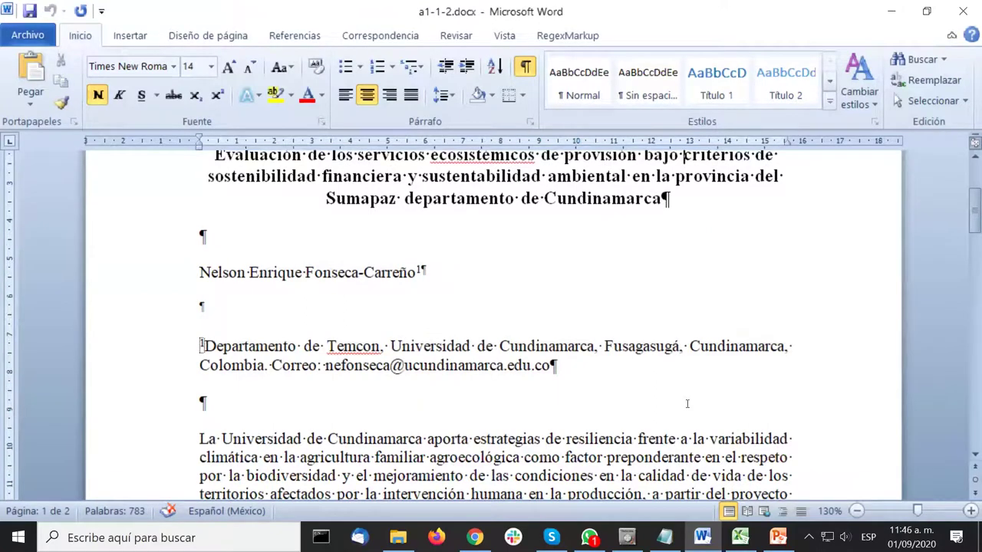
pyautogui.scroll(1, 687, 403)
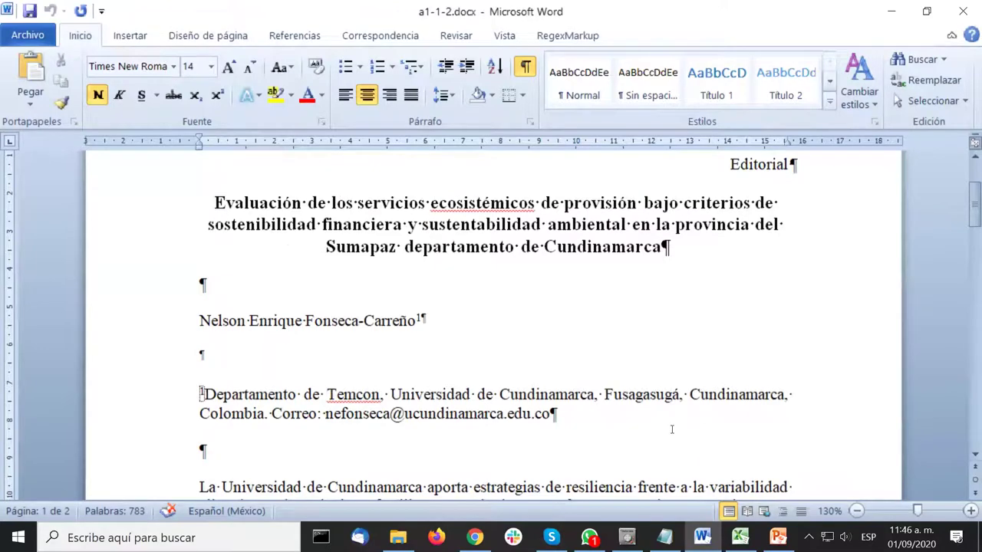
# Switch to Chrome and bring up the already open SciELO México "Manuales y guías multimedia" page.
pyautogui.click(475, 537)
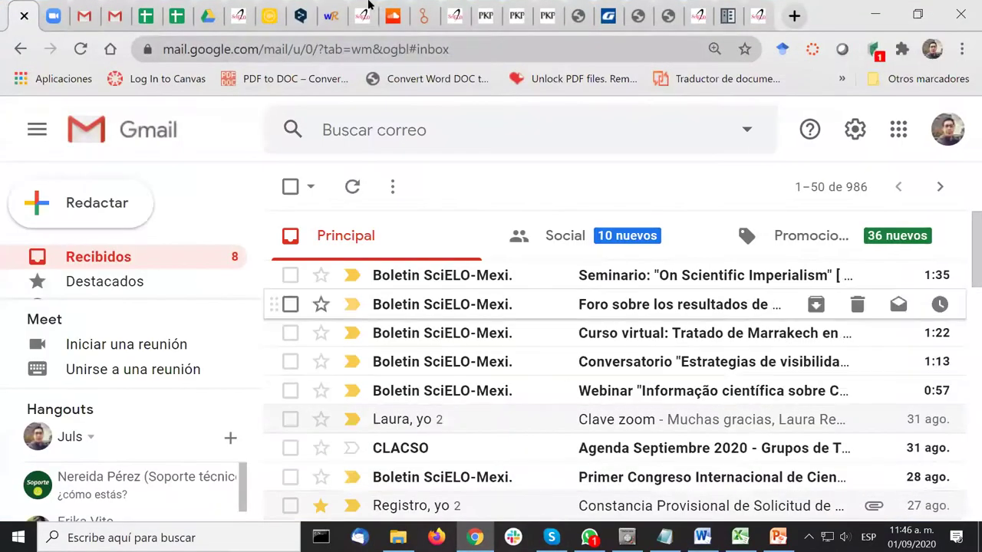
pyautogui.click(239, 15)
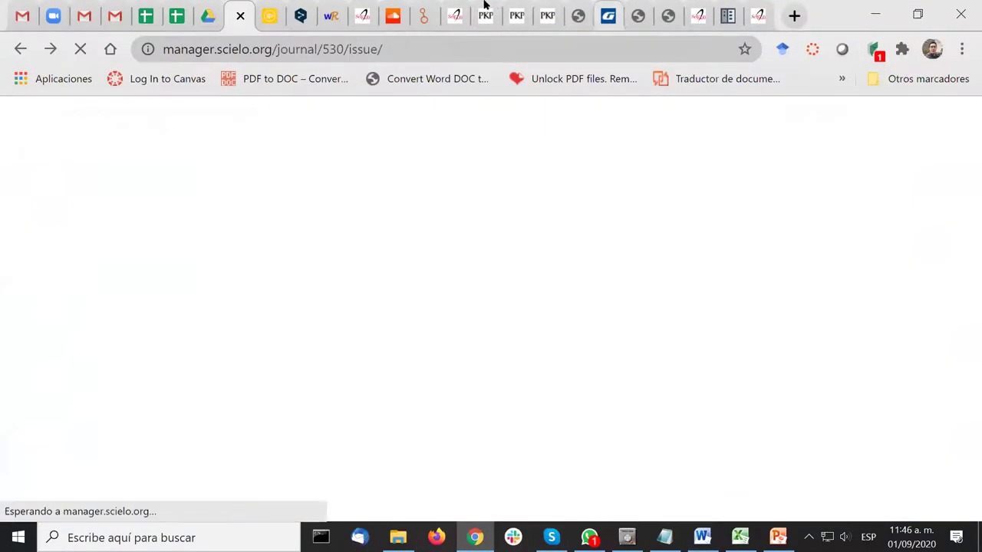
pyautogui.click(454, 16)
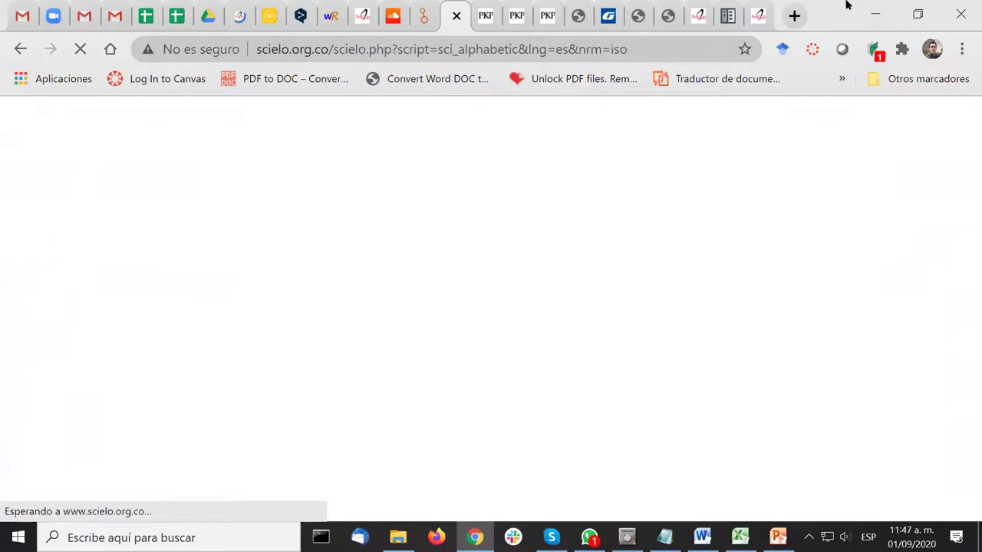
pyautogui.click(668, 16)
pyautogui.click(698, 14)
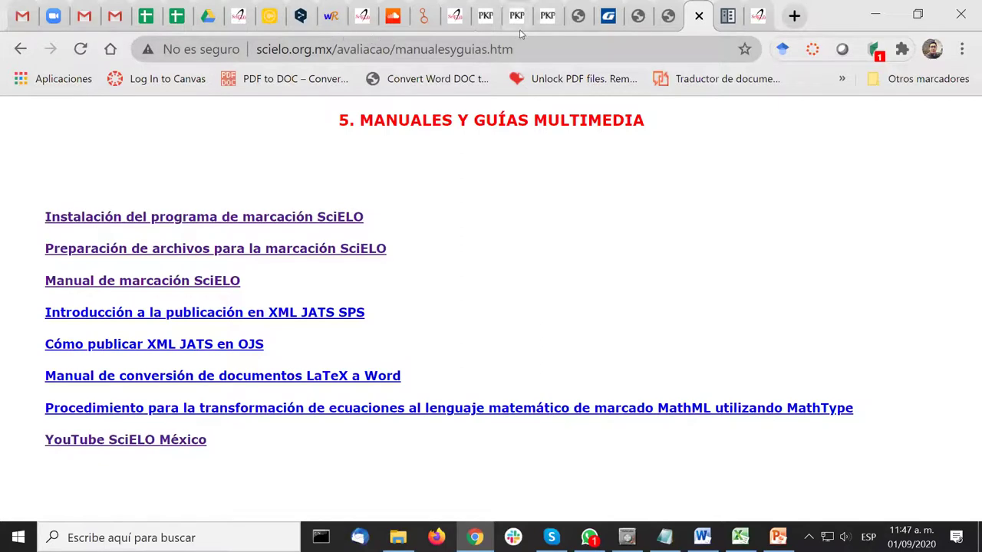
pyautogui.moveTo(515, 49); pyautogui.dragTo(331, 50)
pyautogui.press('BackSpace')
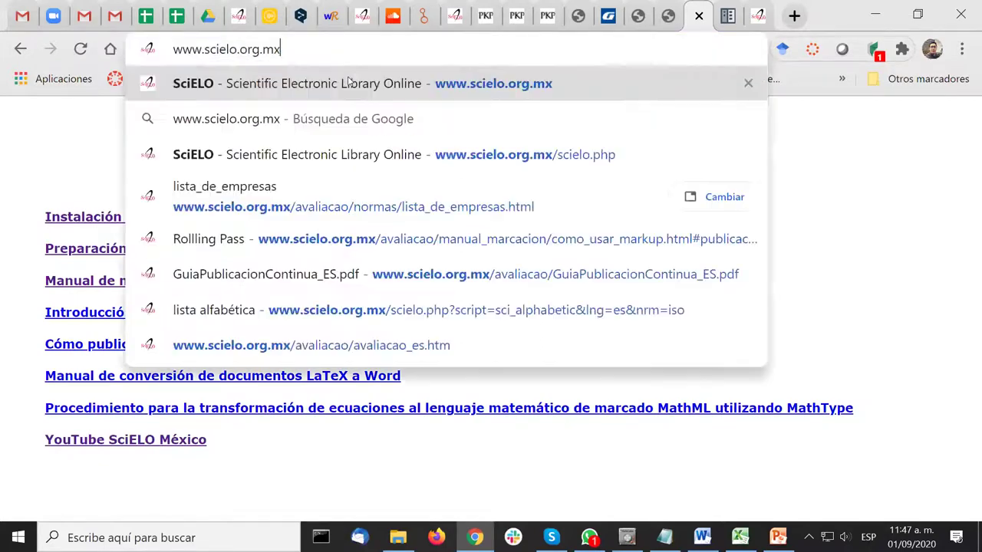
pyautogui.press('Return')
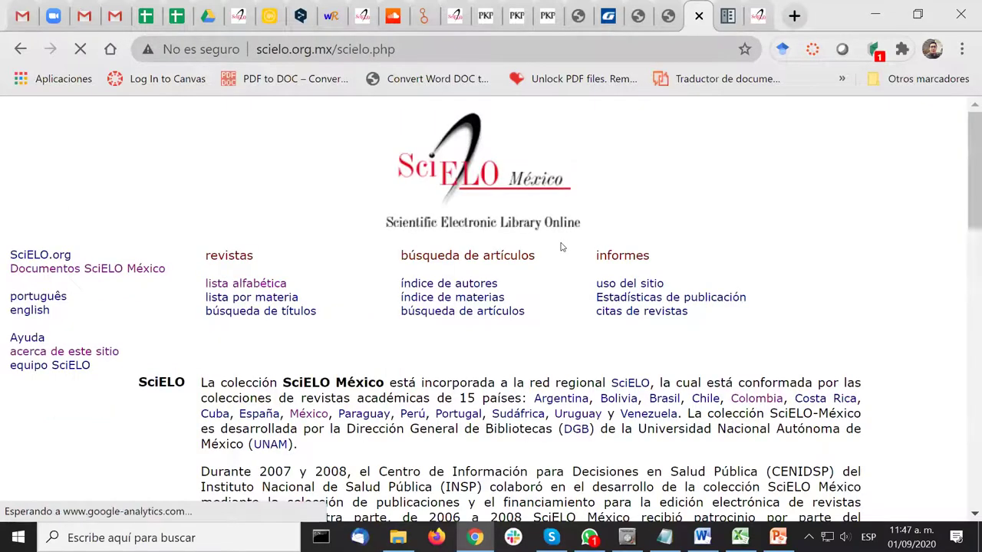
# Through Documentos SciELO México and "Manuales y guías multimedia", open the guide "Preparación de archivos para la marcación SciELO".
pyautogui.click(109, 275)
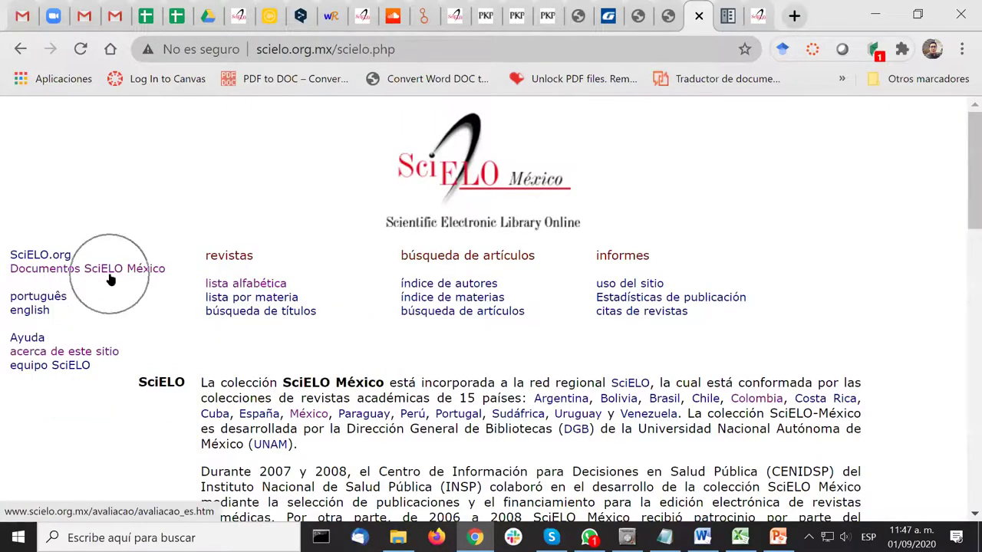
pyautogui.click(109, 274)
pyautogui.click(109, 274)
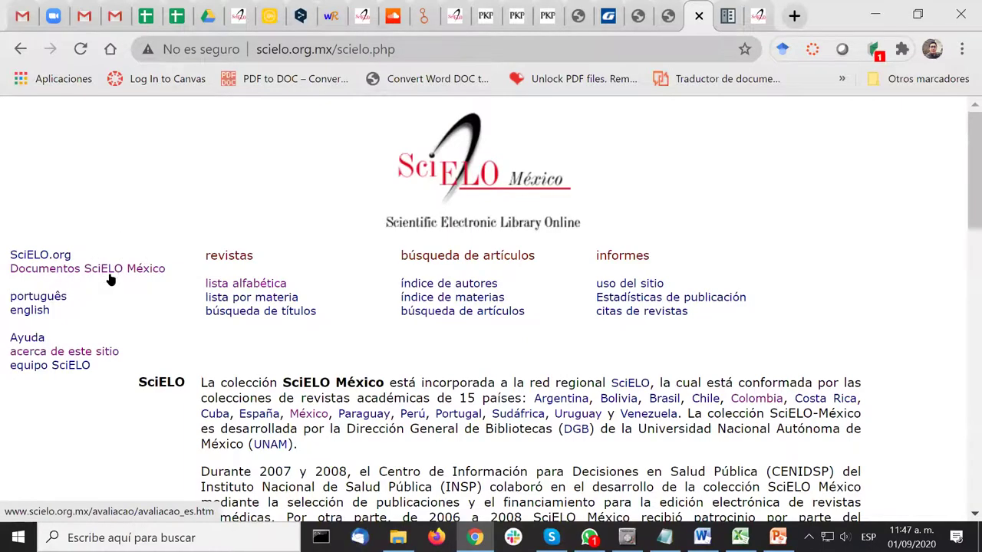
pyautogui.click(109, 275)
pyautogui.click(109, 275)
pyautogui.click(109, 277)
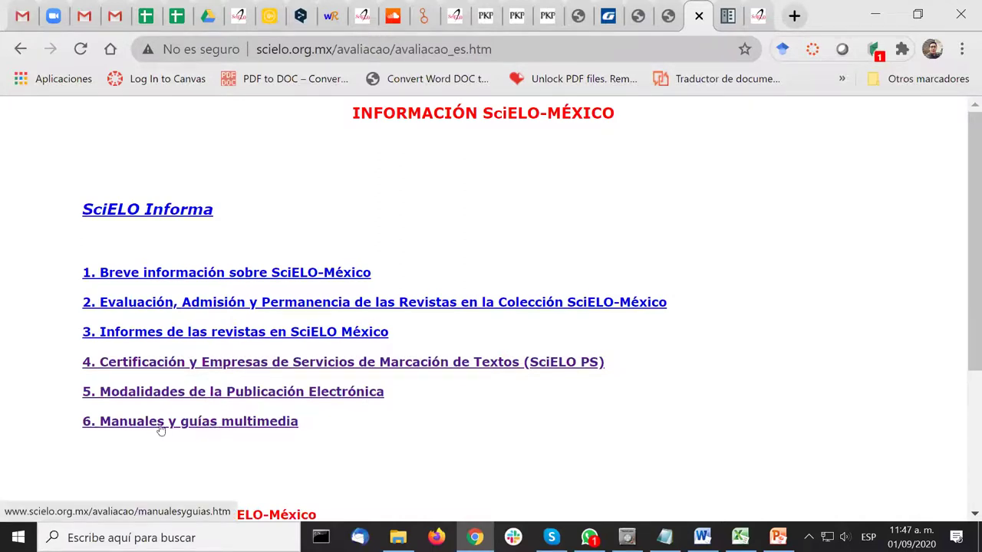
pyautogui.click(120, 431)
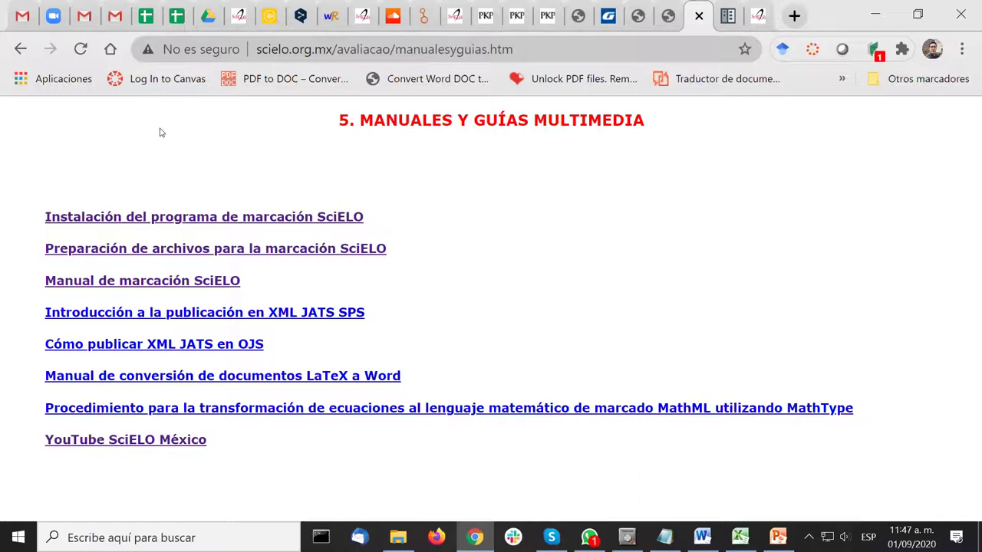
pyautogui.click(139, 250)
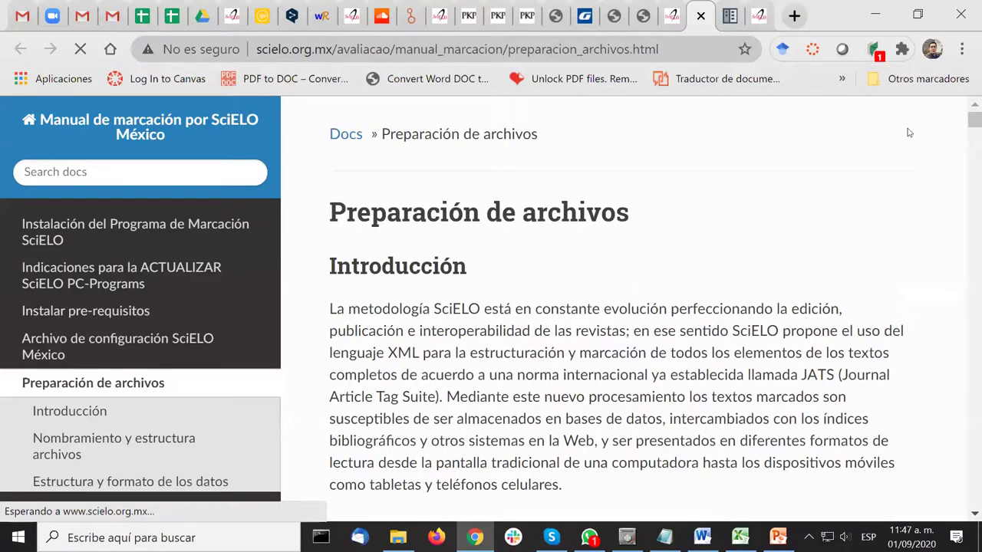
# Read the guide's rules on file naming, the scielo_markup and src folder structure, and the required Word format.
pyautogui.scroll(-4, 910, 232)
pyautogui.scroll(-4, 910, 232)
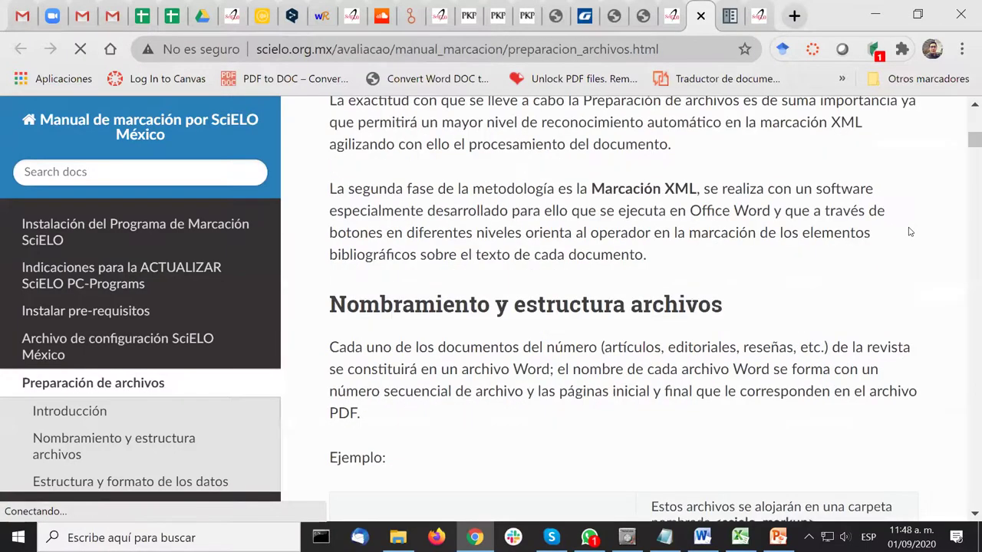
pyautogui.scroll(-4, 910, 232)
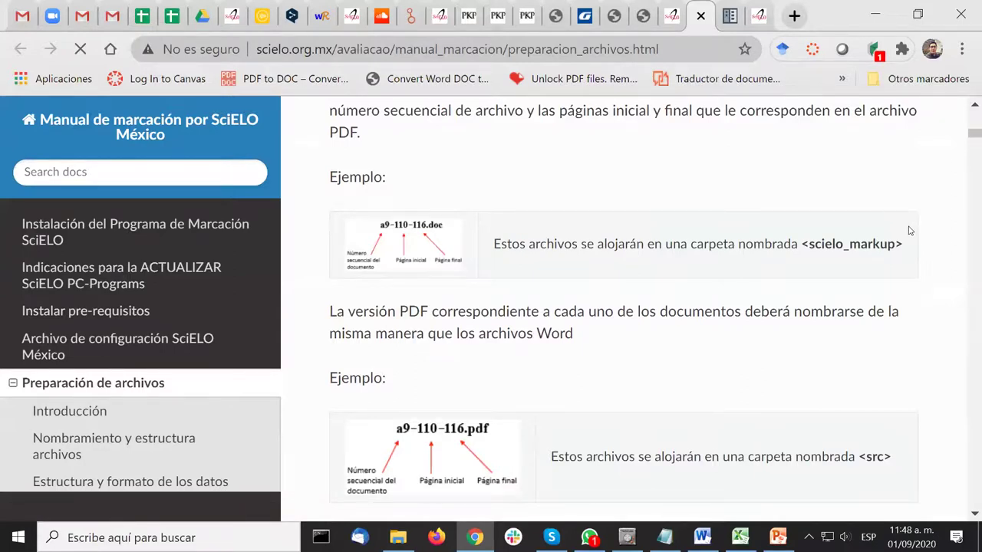
pyautogui.scroll(-10, 910, 230)
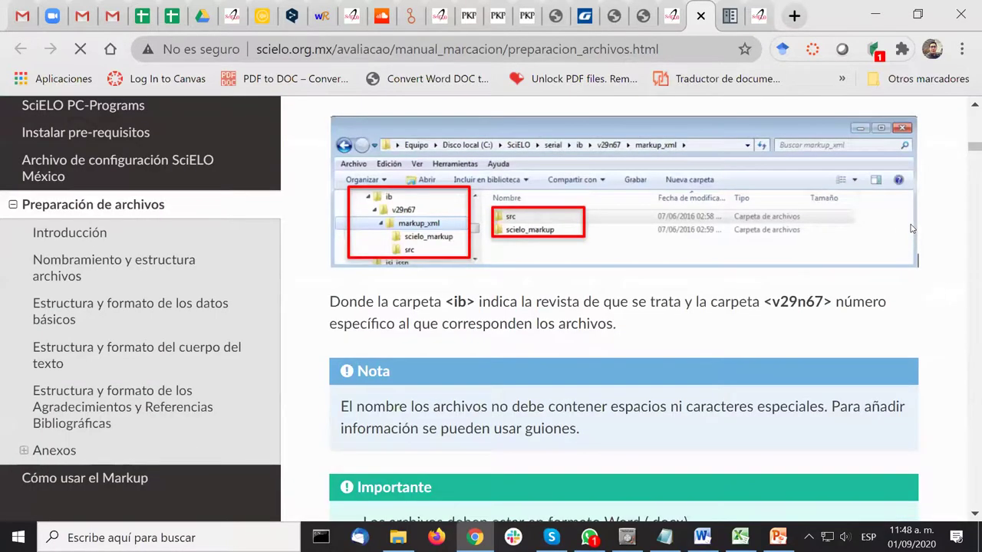
pyautogui.scroll(8, 910, 229)
pyautogui.scroll(-7, 910, 226)
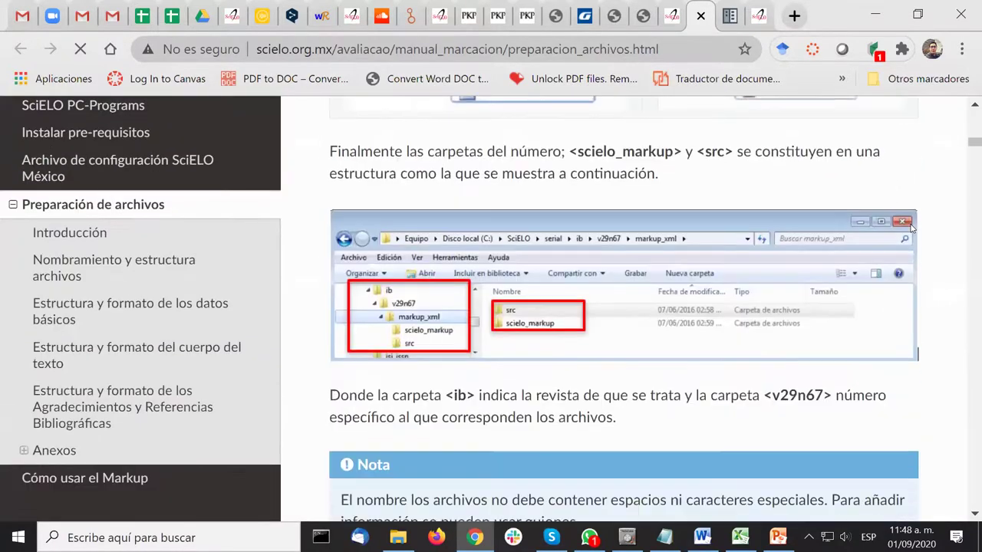
pyautogui.scroll(-2, 909, 226)
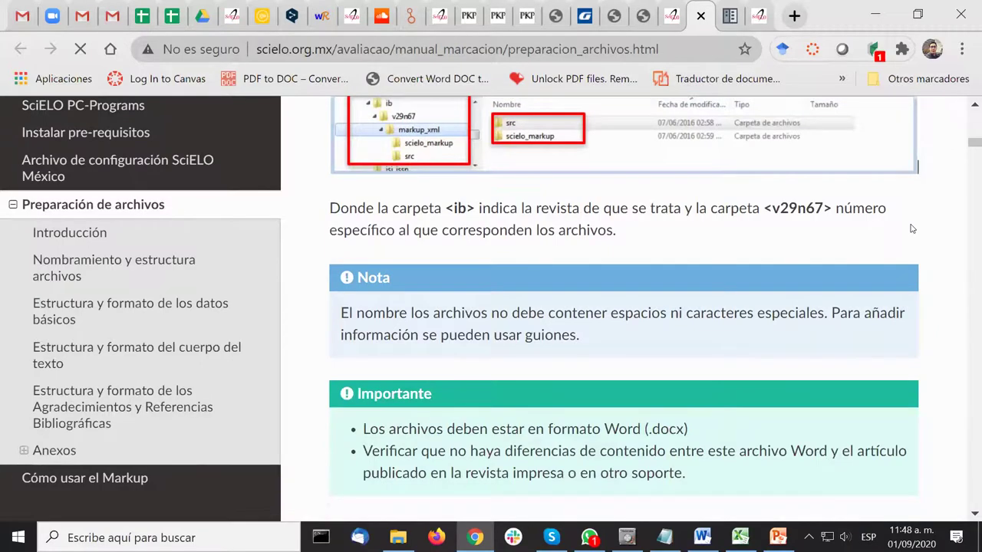
pyautogui.scroll(-2, 790, 186)
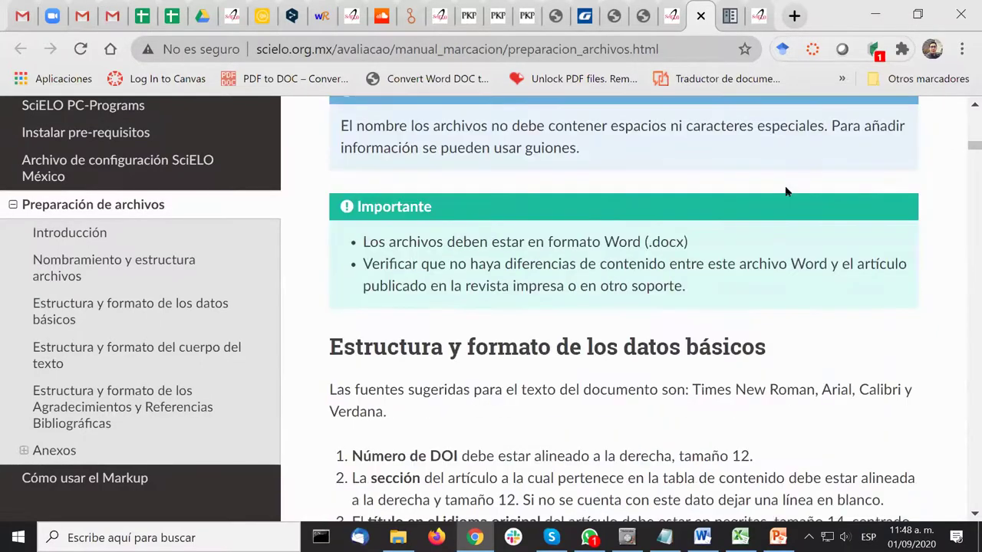
# Review the formatting rules under "Estructura y formato de los datos básicos" and the sample layout with its skipped lines.
pyautogui.scroll(-3, 785, 191)
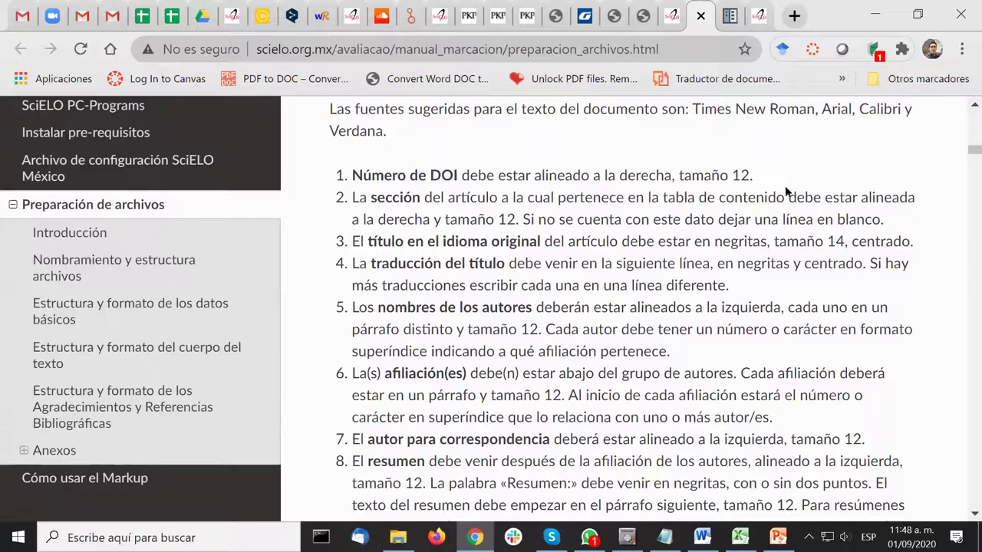
pyautogui.scroll(-9, 785, 191)
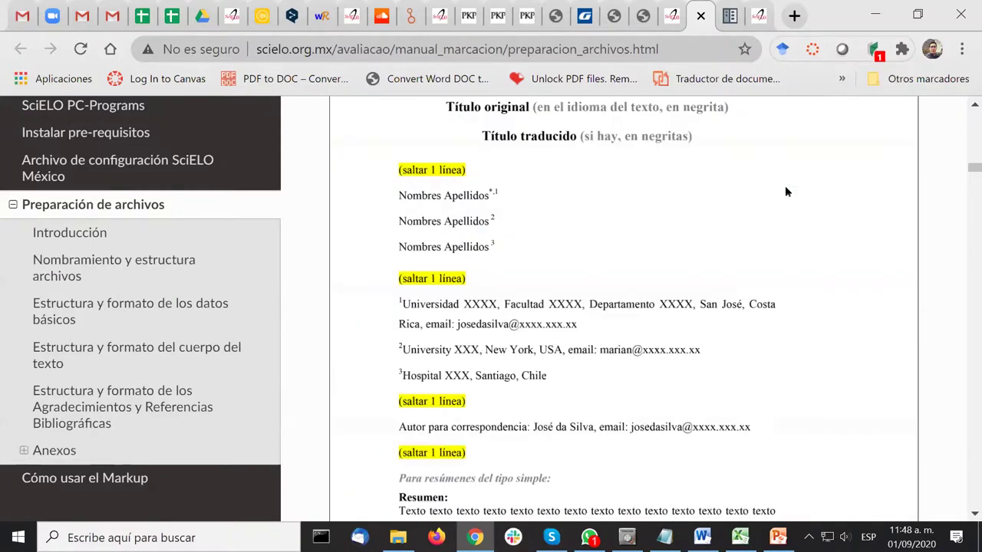
pyautogui.scroll(10, 786, 191)
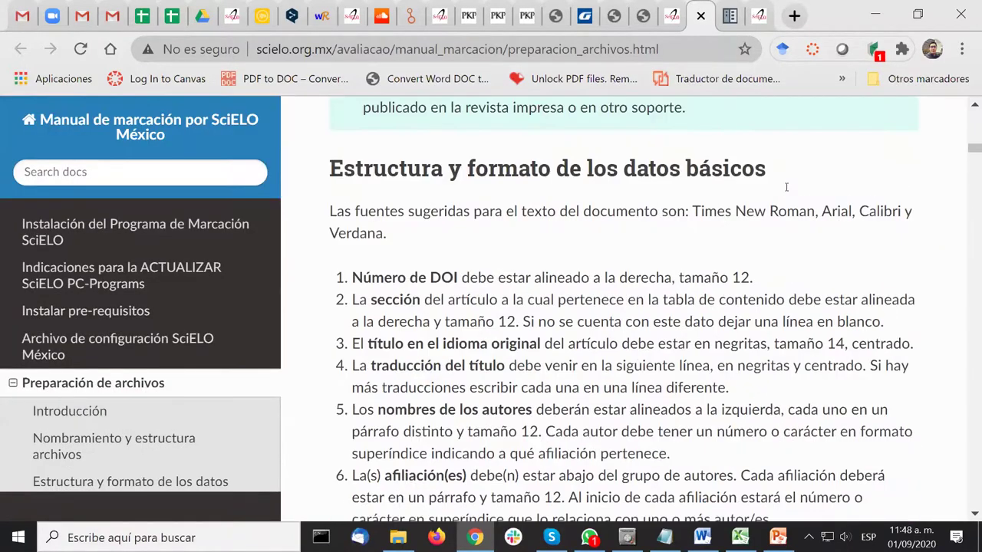
pyautogui.scroll(-3, 786, 187)
pyautogui.scroll(-4, 871, 270)
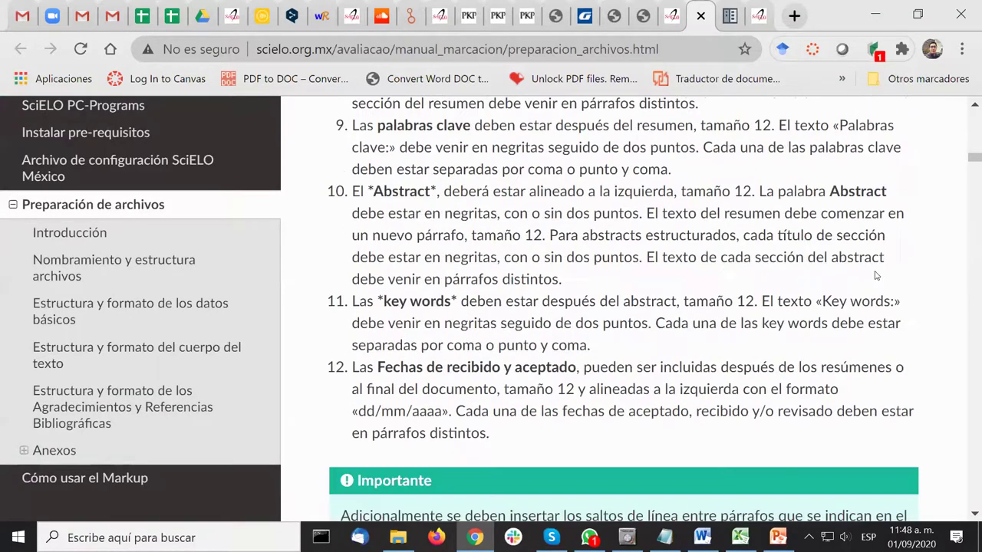
pyautogui.scroll(-6, 874, 276)
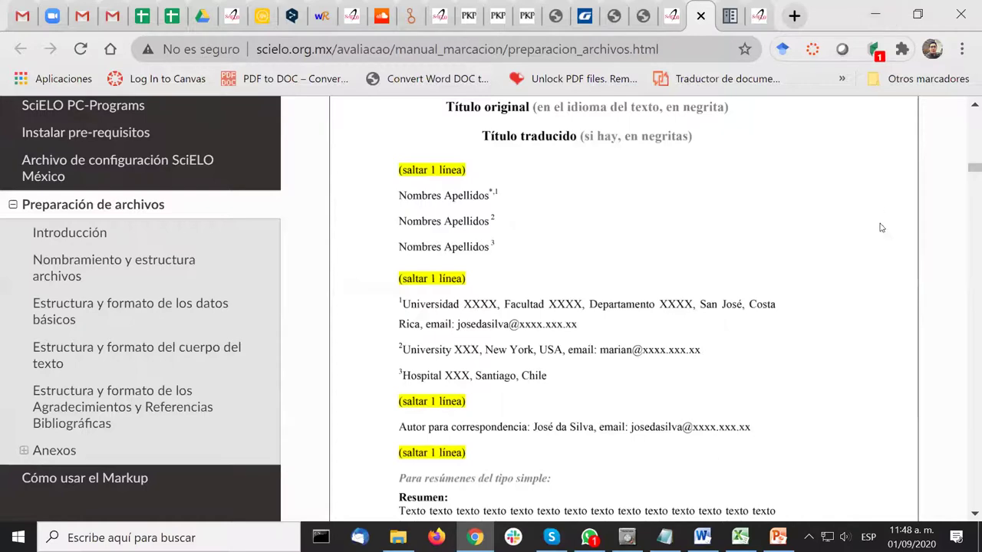
# Return to Word, recheck the start of a1-1-2.docx, then close it and open a2-3-10.docx from the scielo_markup folder.
pyautogui.click(877, 14)
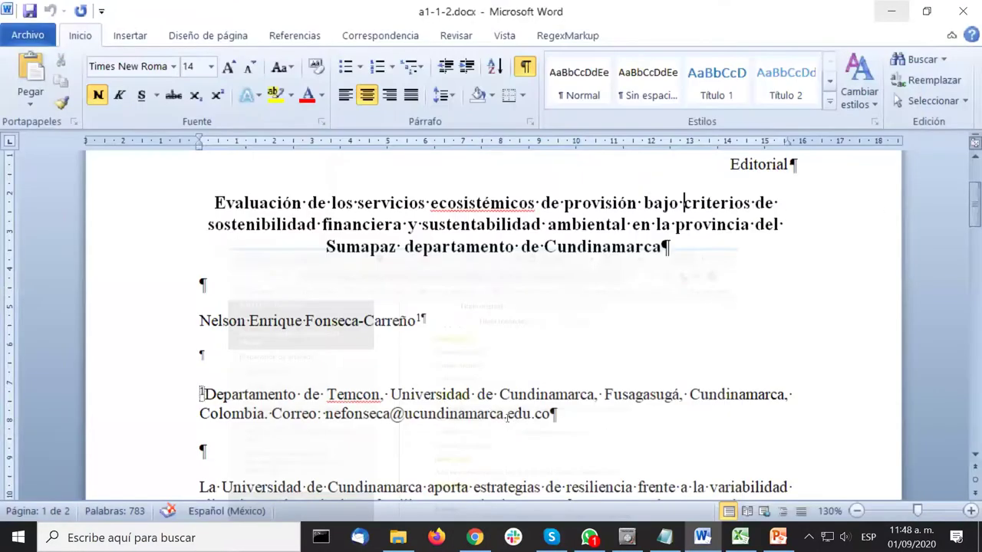
pyautogui.scroll(-2, 737, 208)
pyautogui.scroll(3, 736, 231)
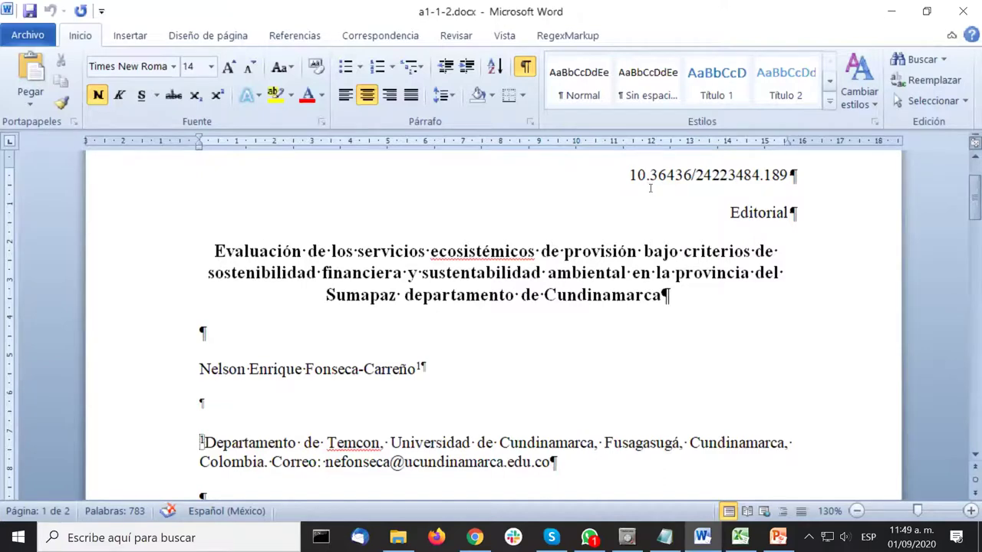
pyautogui.click(963, 10)
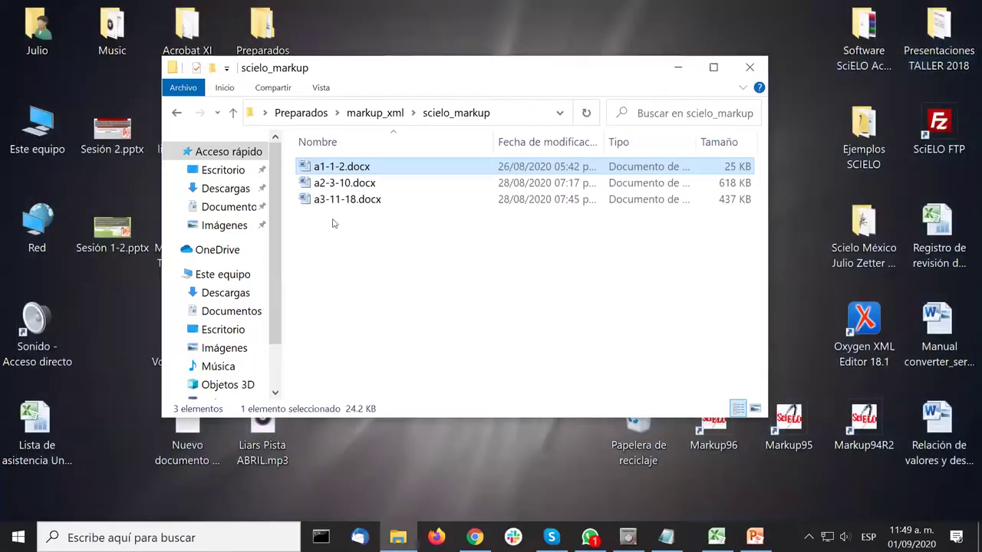
pyautogui.doubleClick(330, 182)
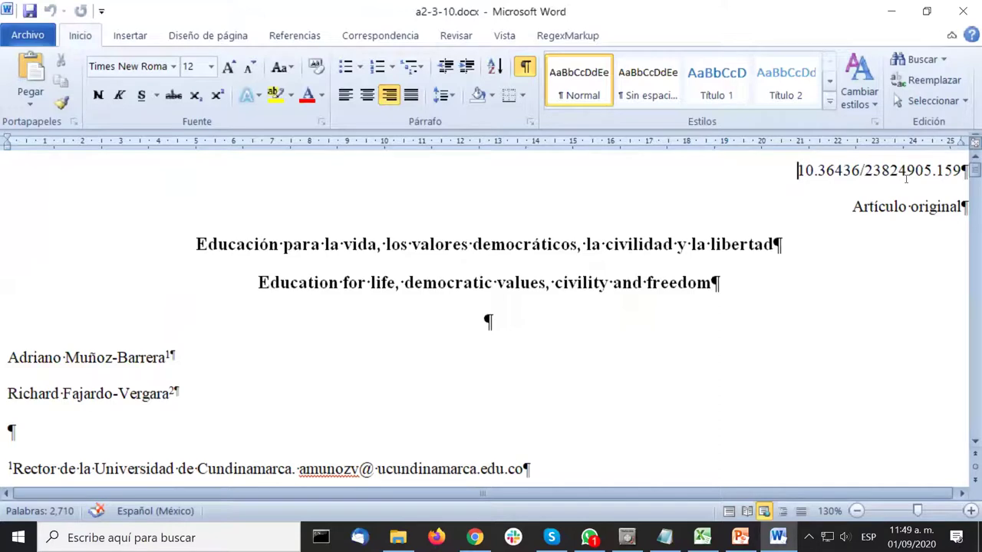
# Point out the DOI and "Artículo original" section lines, and highlight the Spanish title and its English translation in turn.
pyautogui.click(906, 171)
pyautogui.click(894, 206)
pyautogui.moveTo(195, 244); pyautogui.dragTo(773, 244)
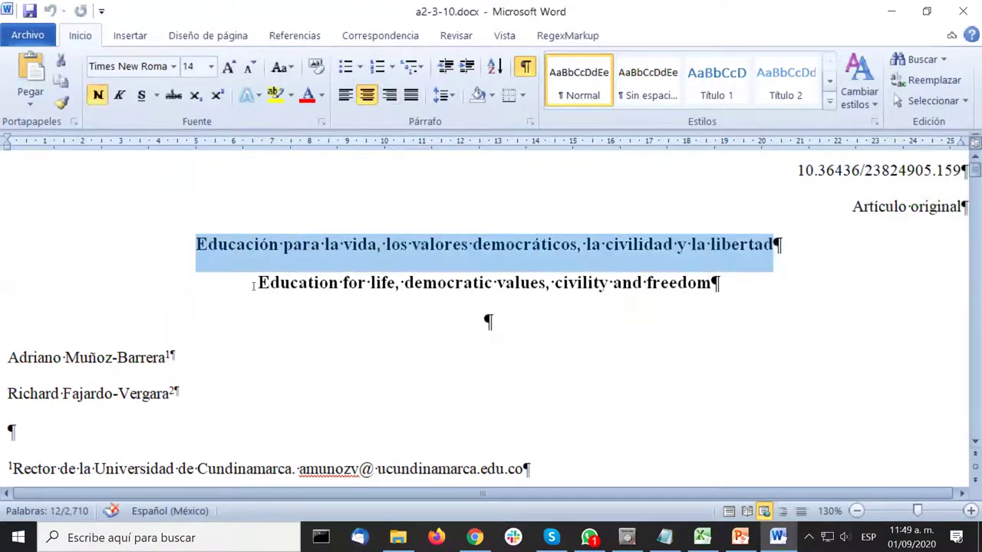
pyautogui.moveTo(253, 286); pyautogui.dragTo(710, 284)
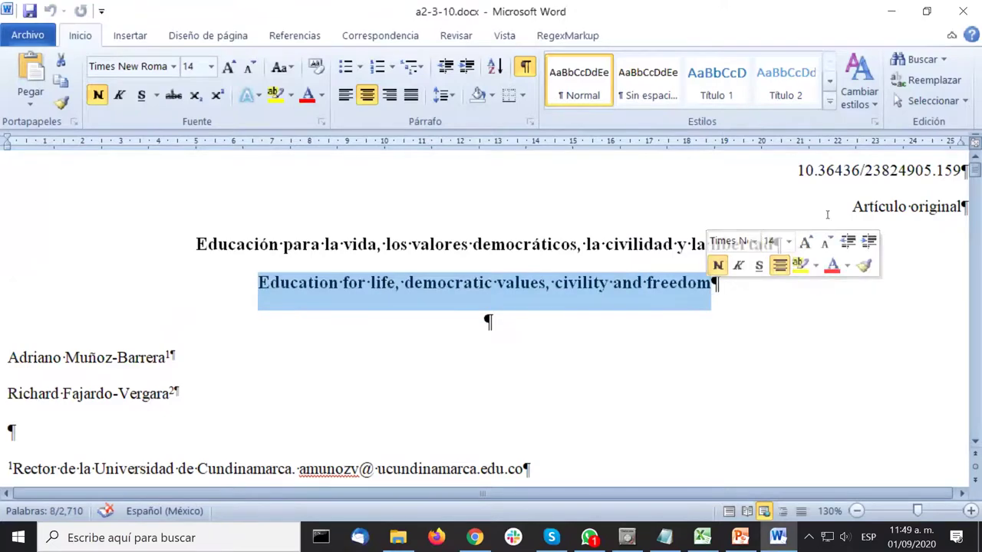
pyautogui.scroll(-2, 687, 249)
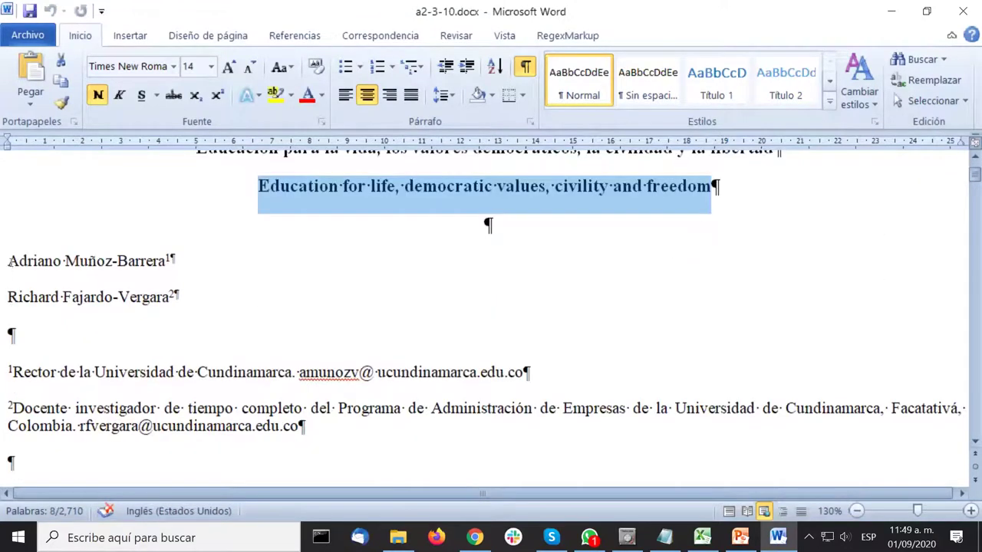
# Select the two author lines below the English title, including their superscript numbers.
pyautogui.moveTo(8, 261); pyautogui.dragTo(175, 311)
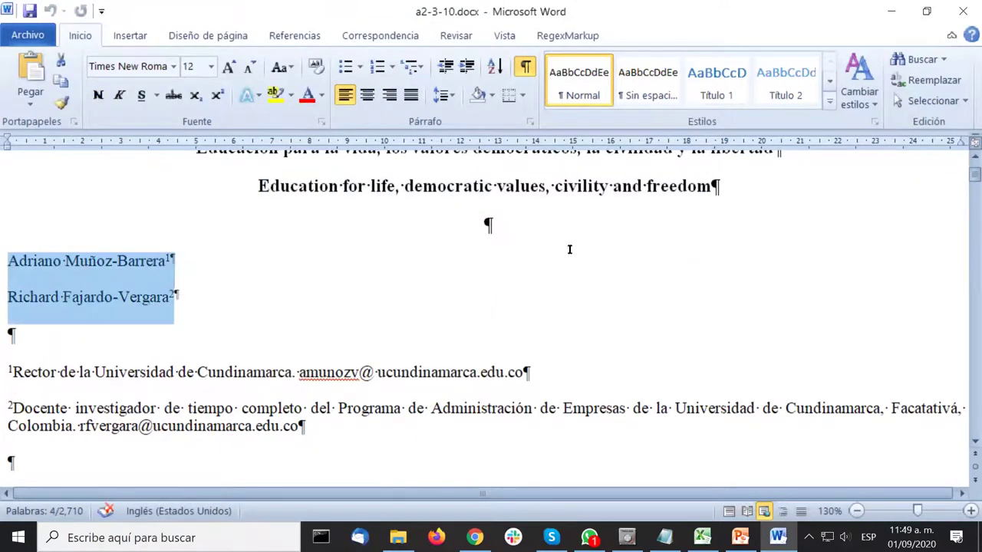
pyautogui.scroll(-1, 568, 248)
pyautogui.click(177, 216)
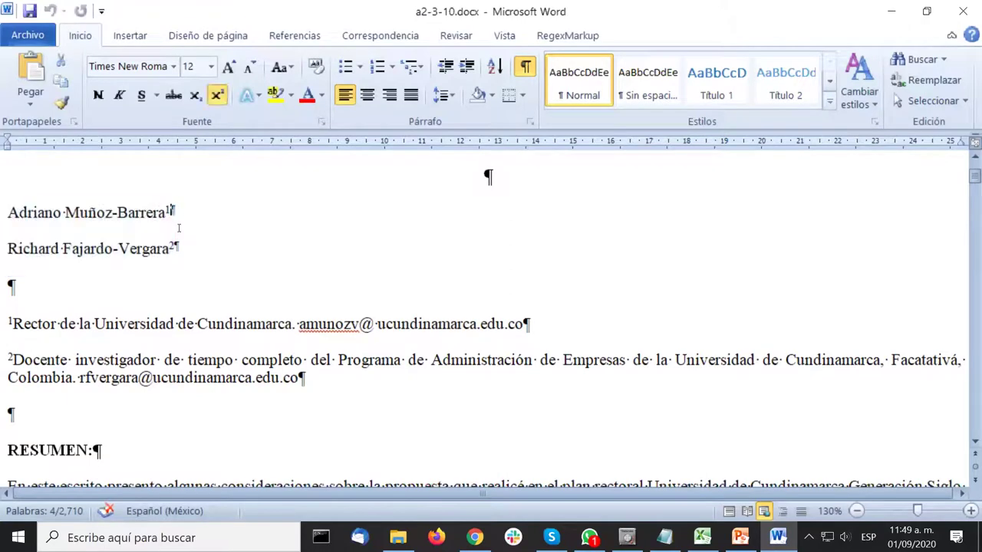
# Select both numbered affiliation paragraphs, including their e-mail addresses, below the authors.
pyautogui.click(7, 323)
pyautogui.hotkey('shift', 'Down')
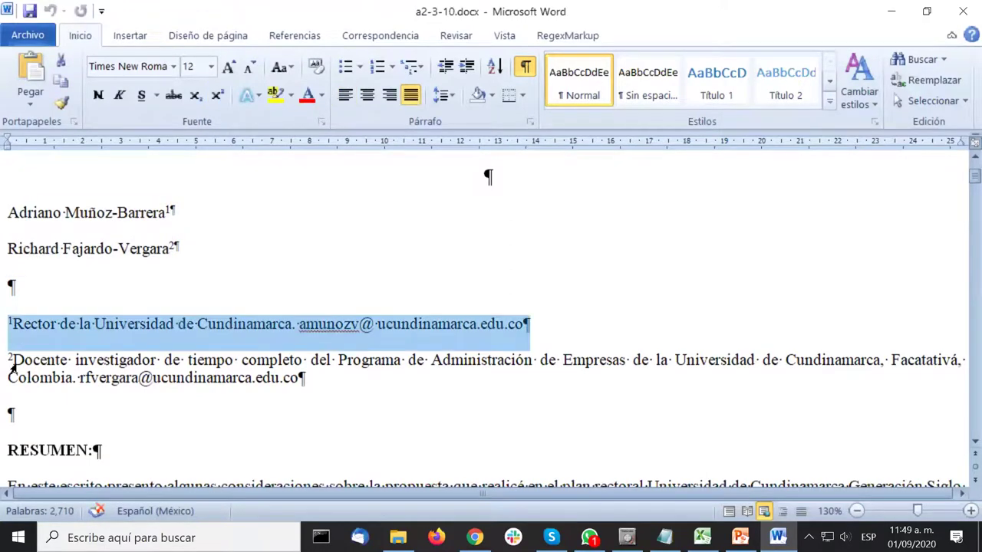
pyautogui.hotkey('shift', 'Down')
pyautogui.hotkey('shift', 'Down')
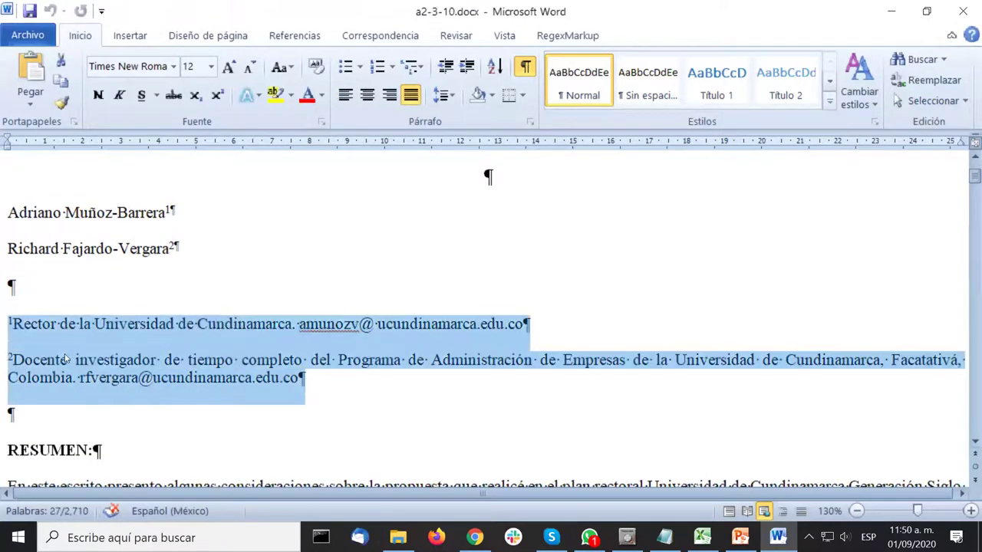
pyautogui.click(73, 358)
# Review the Spanish and English abstracts with their keywords, and select the Recibido, Revisado and Aceptado date lines.
pyautogui.scroll(-1, 587, 231)
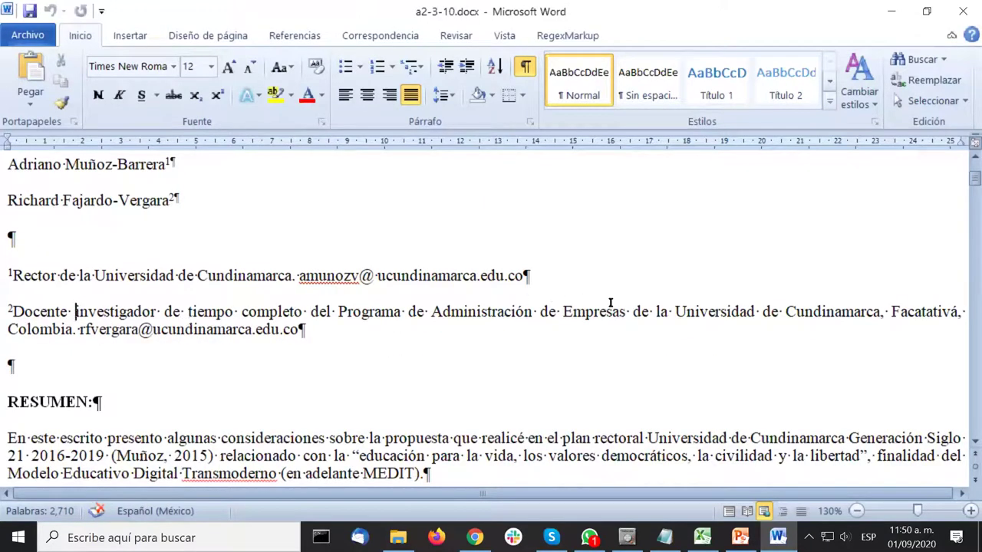
pyautogui.scroll(1, 611, 303)
pyautogui.scroll(-1, 613, 305)
pyautogui.scroll(-3, 611, 253)
pyautogui.scroll(-1, 610, 256)
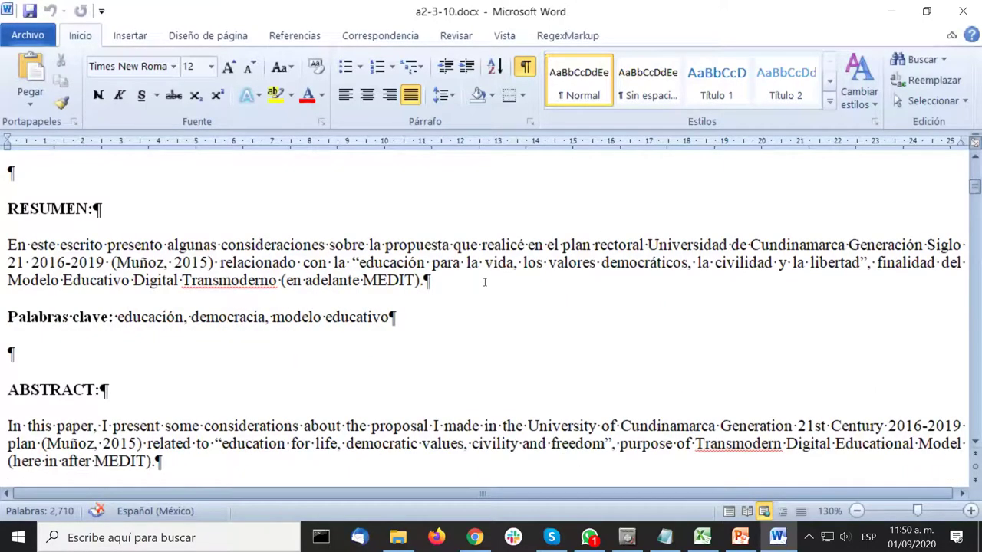
pyautogui.scroll(-1, 458, 302)
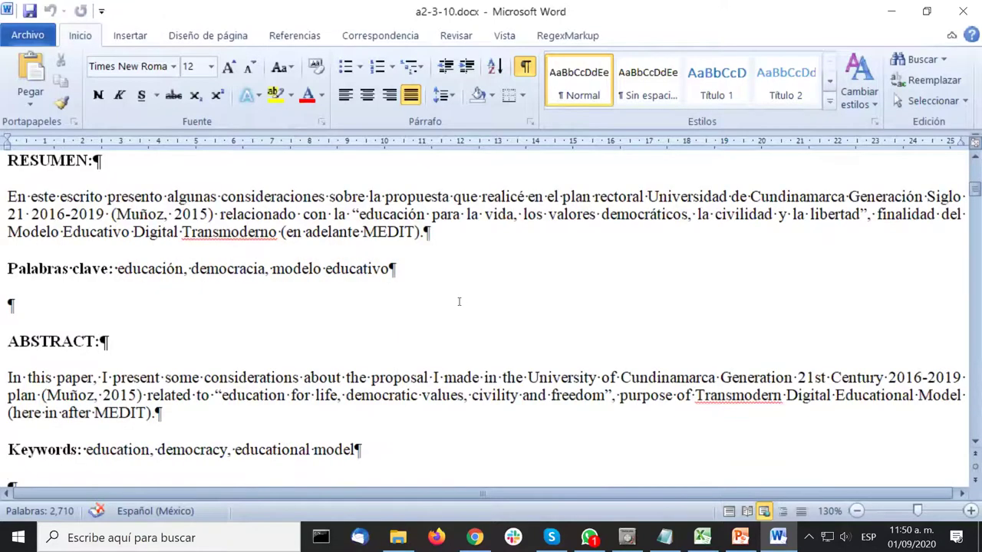
pyautogui.scroll(-2, 402, 269)
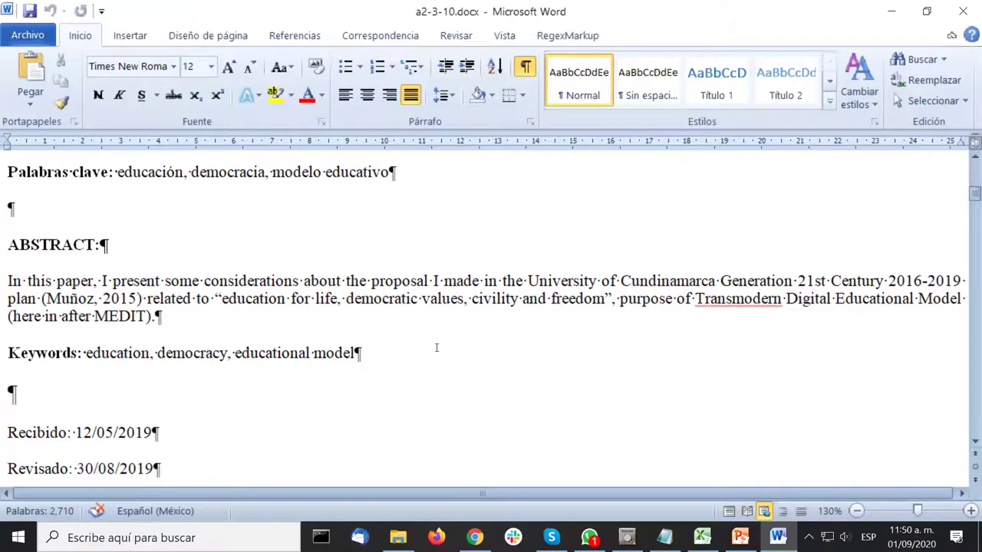
pyautogui.scroll(-4, 437, 348)
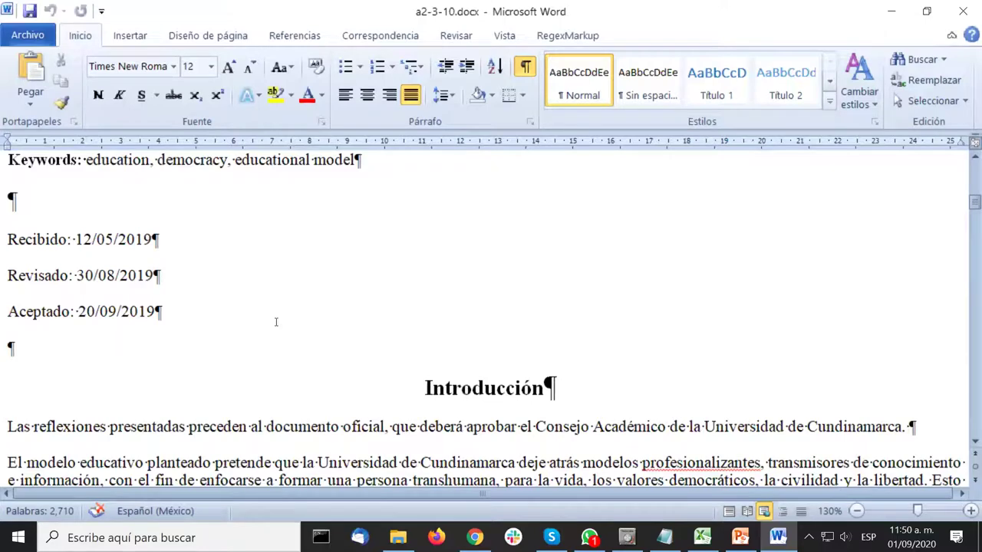
pyautogui.moveTo(220, 312); pyautogui.dragTo(7, 240)
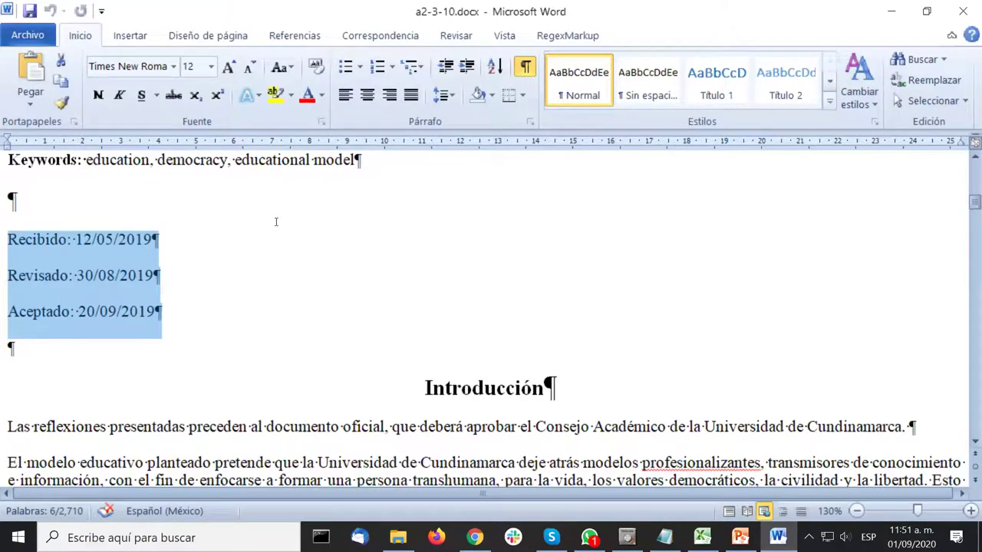
# Place the cursor at the start of the "Introducción" heading, where the article body begins.
pyautogui.scroll(-2, 922, 211)
pyautogui.scroll(-1, 922, 210)
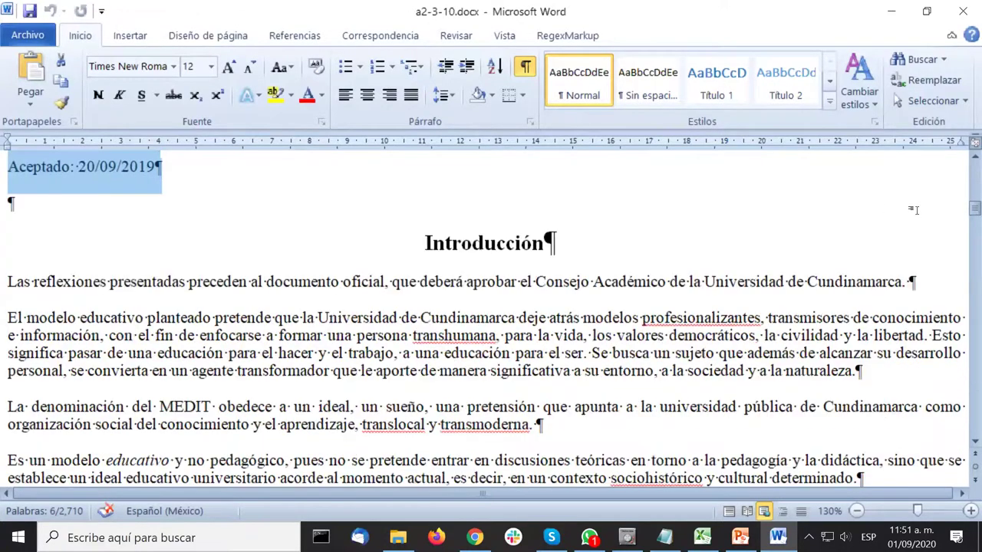
pyautogui.scroll(-2, 752, 221)
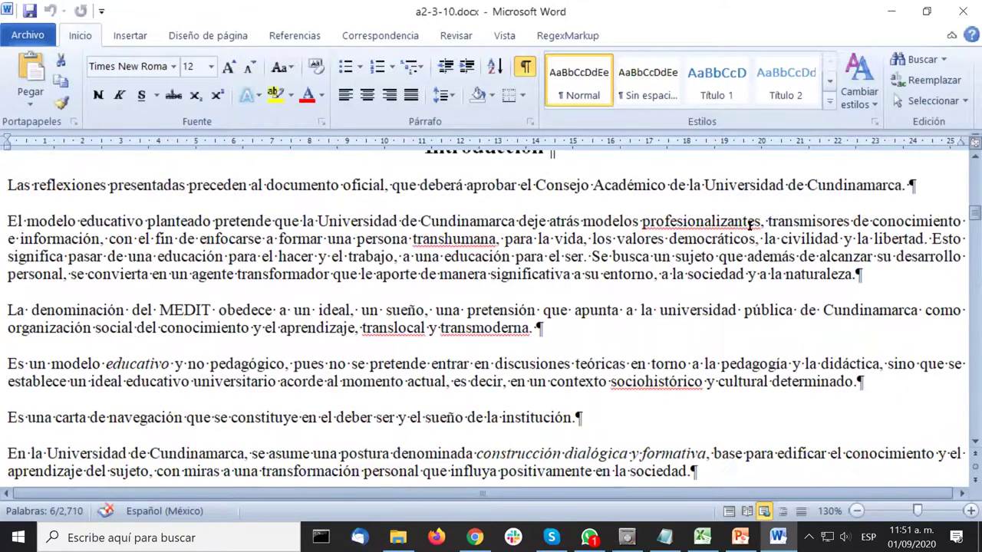
pyautogui.scroll(1, 751, 224)
pyautogui.click(424, 195)
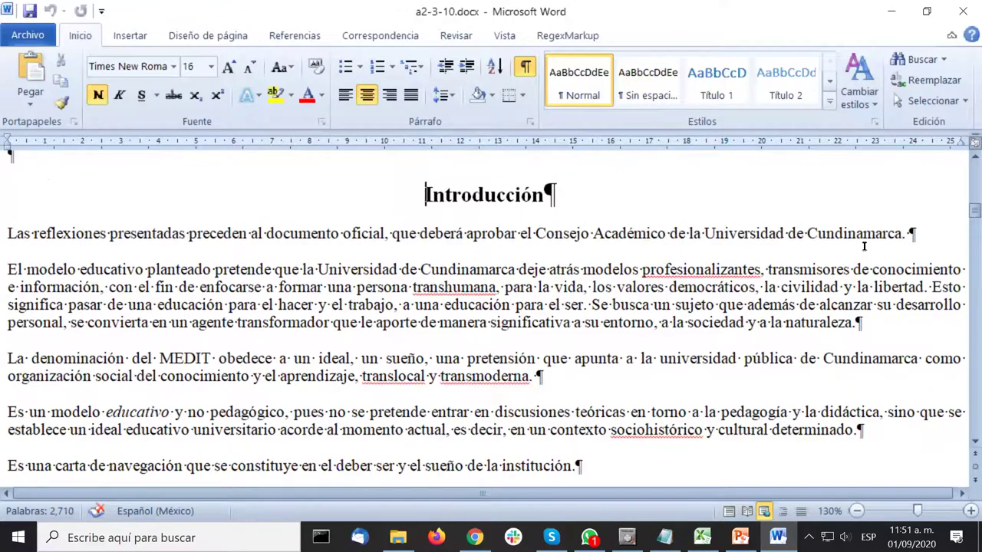
# Look through the Introducción paragraphs for the citations marked in green.
pyautogui.scroll(-3, 700, 222)
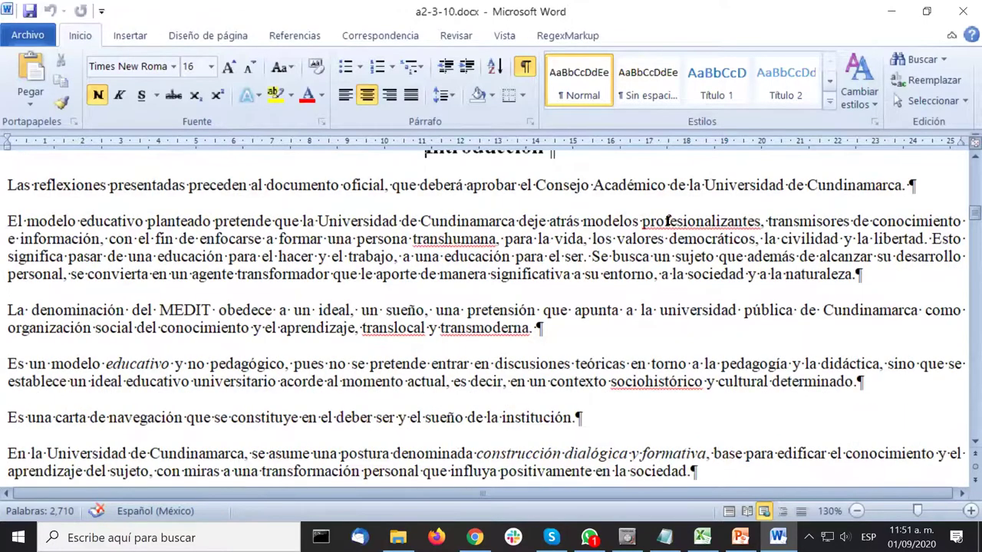
pyautogui.scroll(-2, 648, 215)
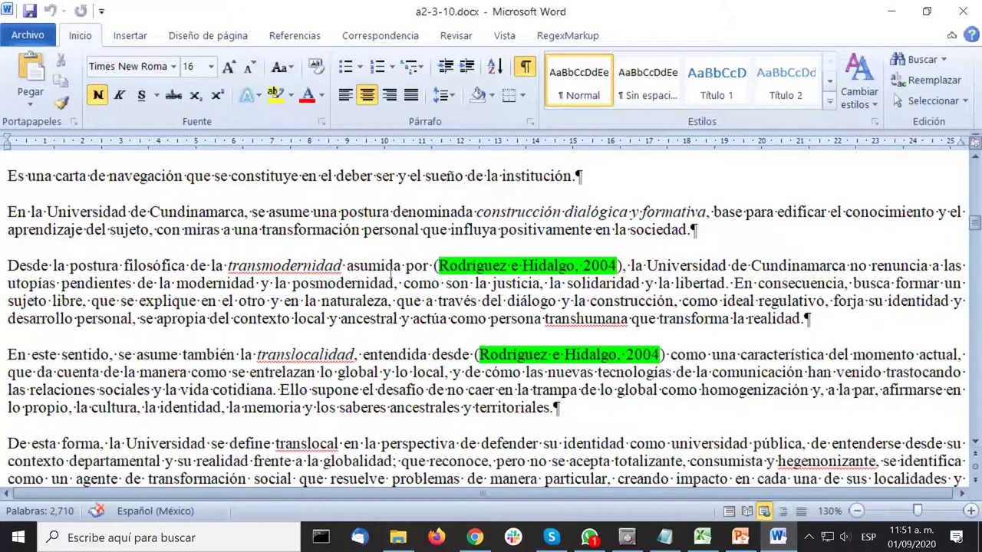
pyautogui.scroll(-2, 640, 237)
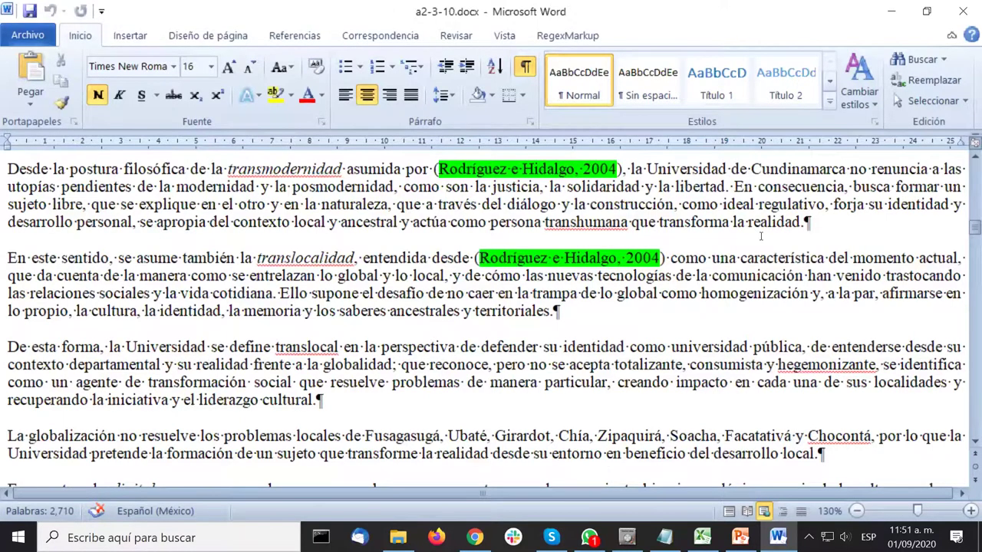
pyautogui.scroll(3, 778, 248)
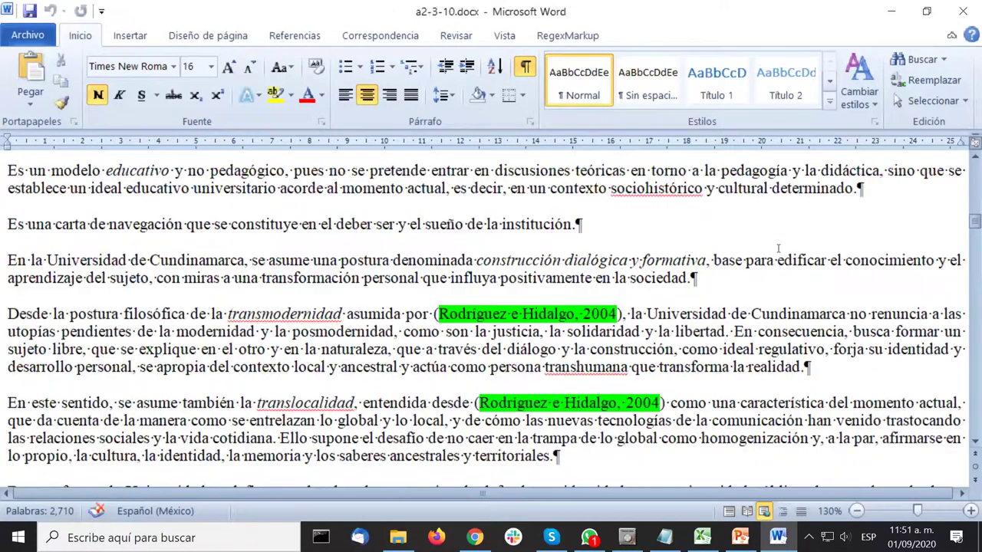
pyautogui.scroll(4, 778, 248)
pyautogui.scroll(-6, 778, 248)
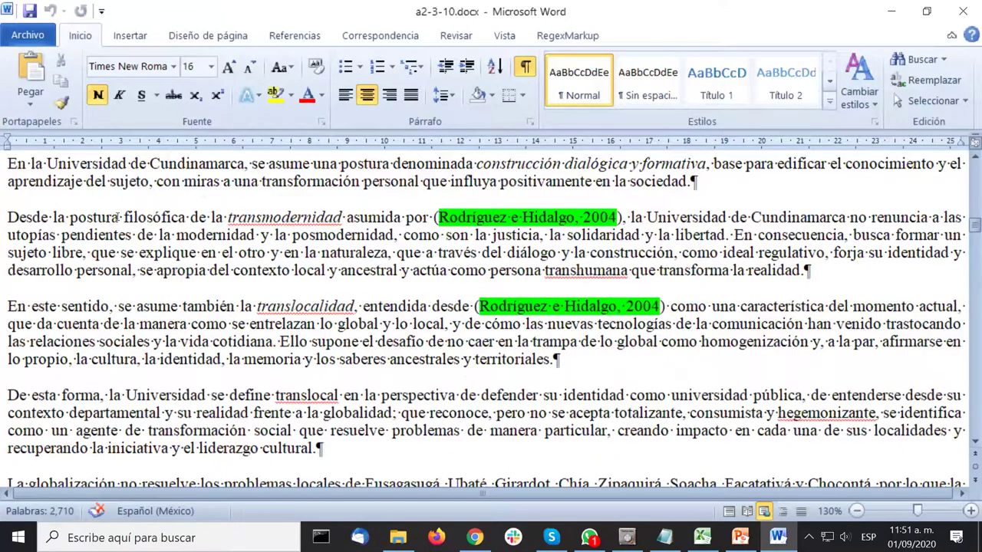
# Apply yellow text highlighting to "postura filosófica de la transmodernidad" and undo it.
pyautogui.moveTo(117, 217); pyautogui.dragTo(338, 218)
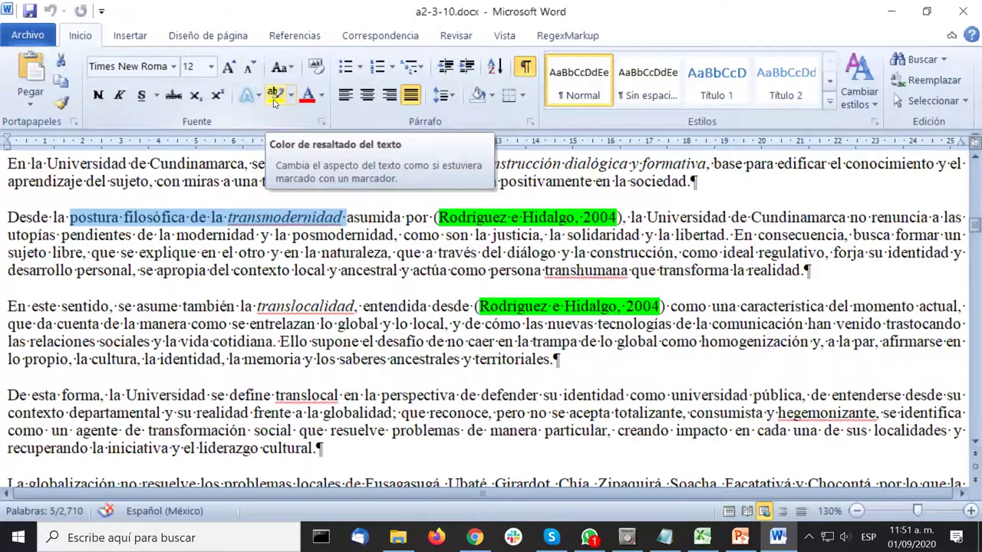
pyautogui.click(274, 98)
pyautogui.click(354, 206)
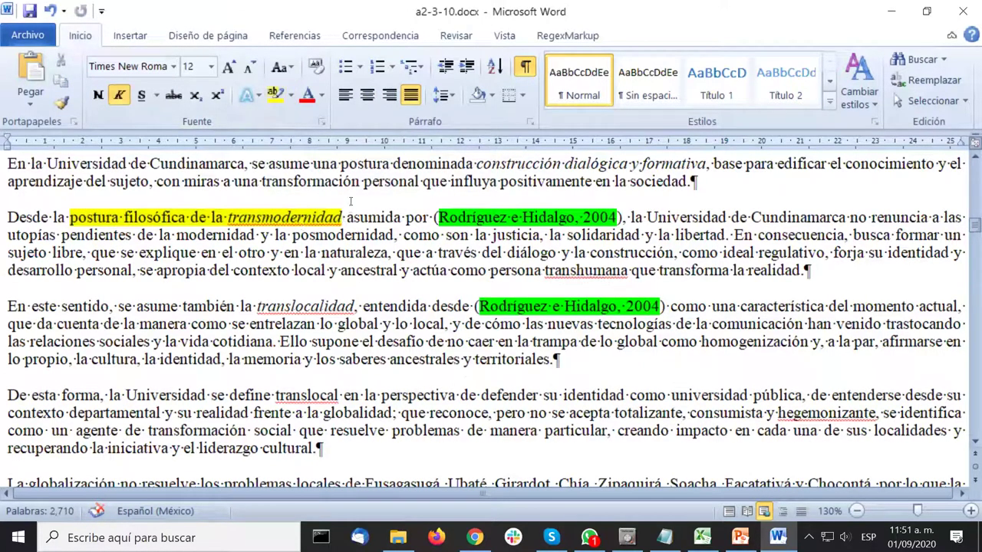
pyautogui.hotkey('ctrl', 'z')
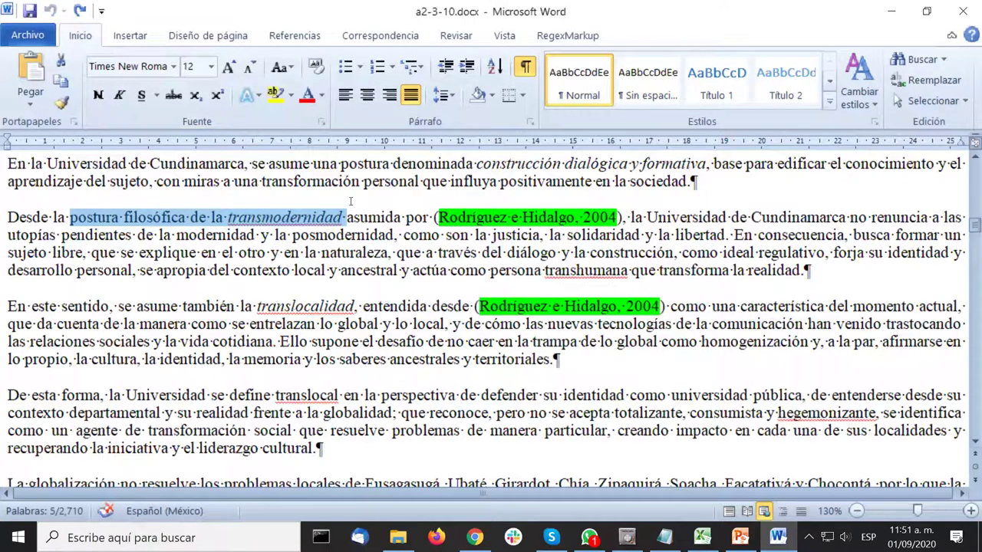
pyautogui.click(350, 201)
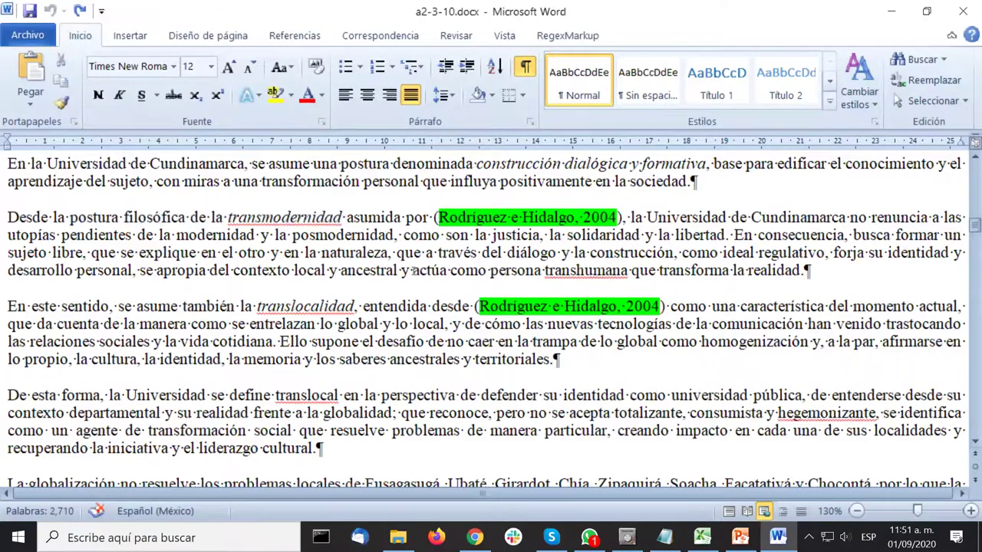
# Select the italic word "transmodernidad" in the body text, followed by the "Introducción" heading.
pyautogui.scroll(3, 351, 206)
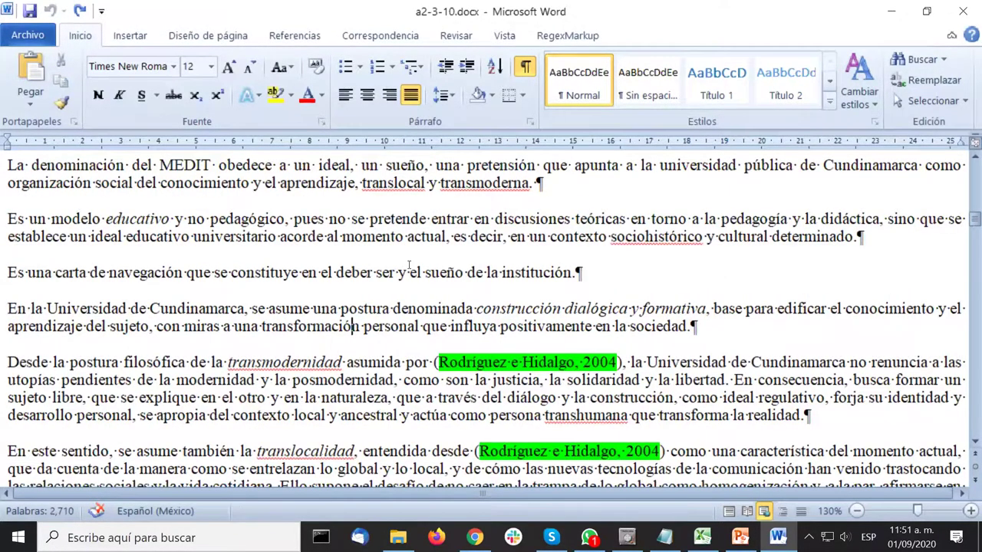
pyautogui.scroll(-3, 409, 270)
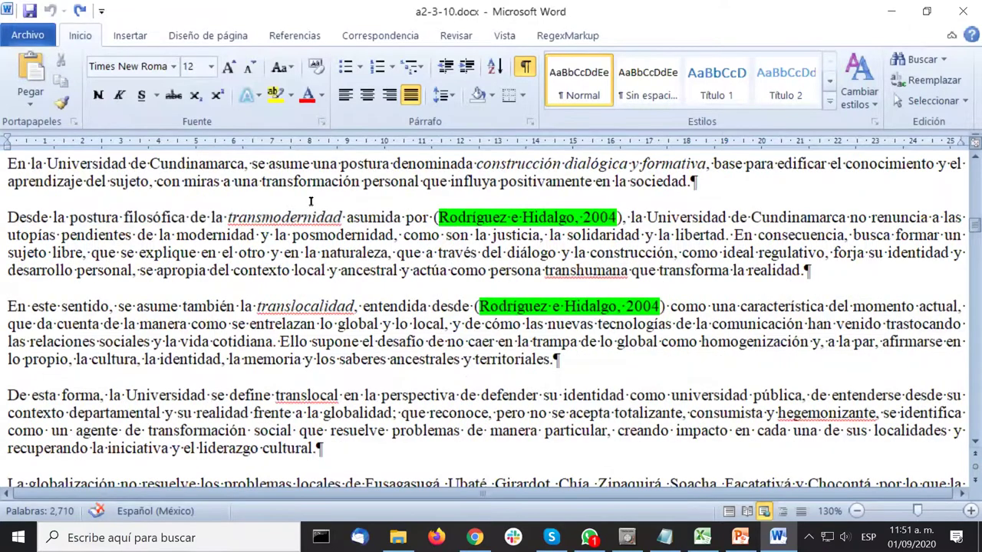
pyautogui.doubleClick(284, 219)
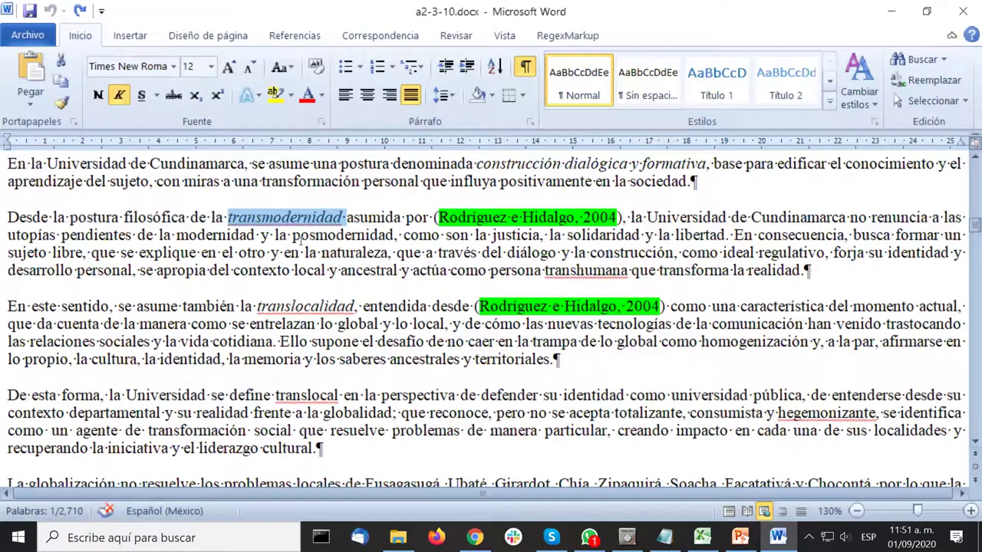
pyautogui.scroll(10, 328, 256)
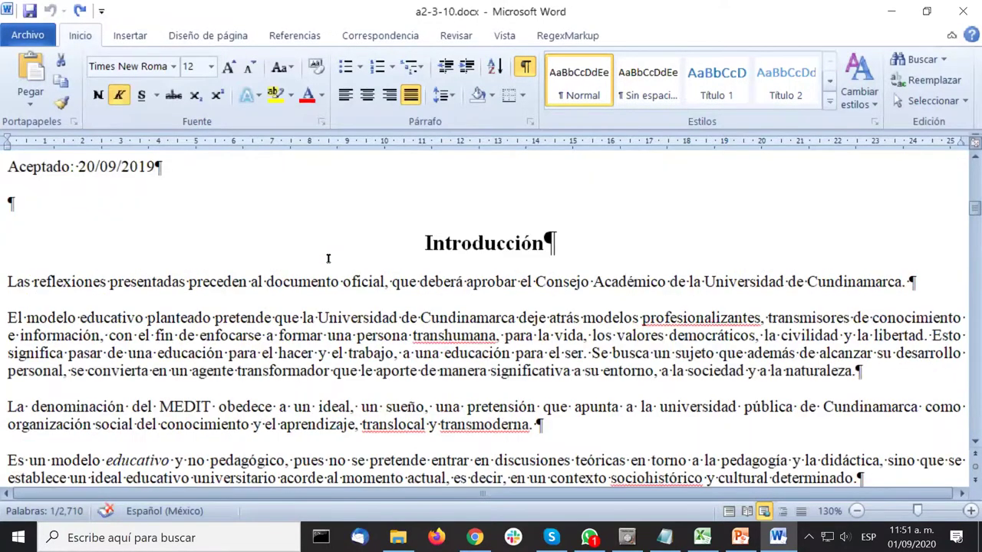
pyautogui.tripleClick(440, 247)
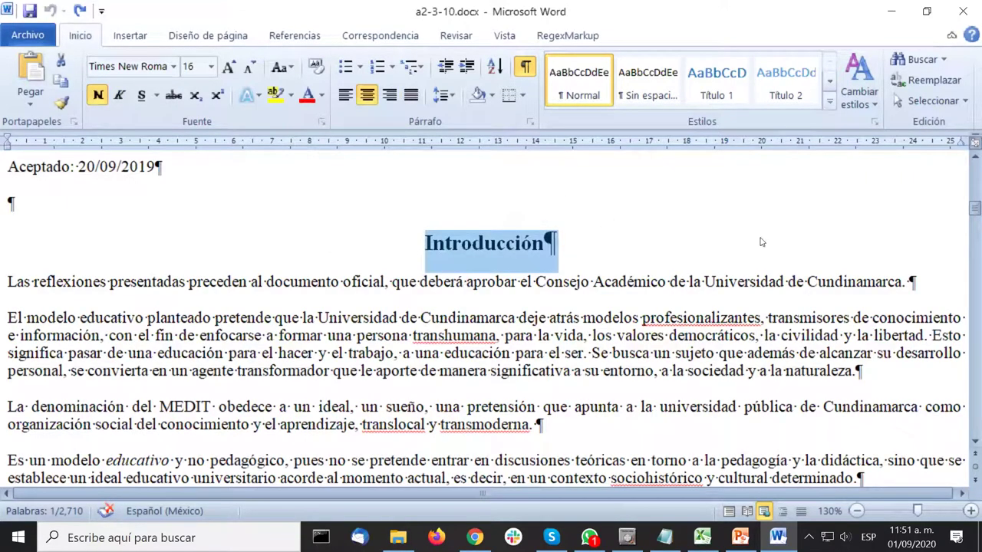
# Select the first green-marked 2004 citation, in the paragraph on transmodernidad.
pyautogui.scroll(-4, 760, 242)
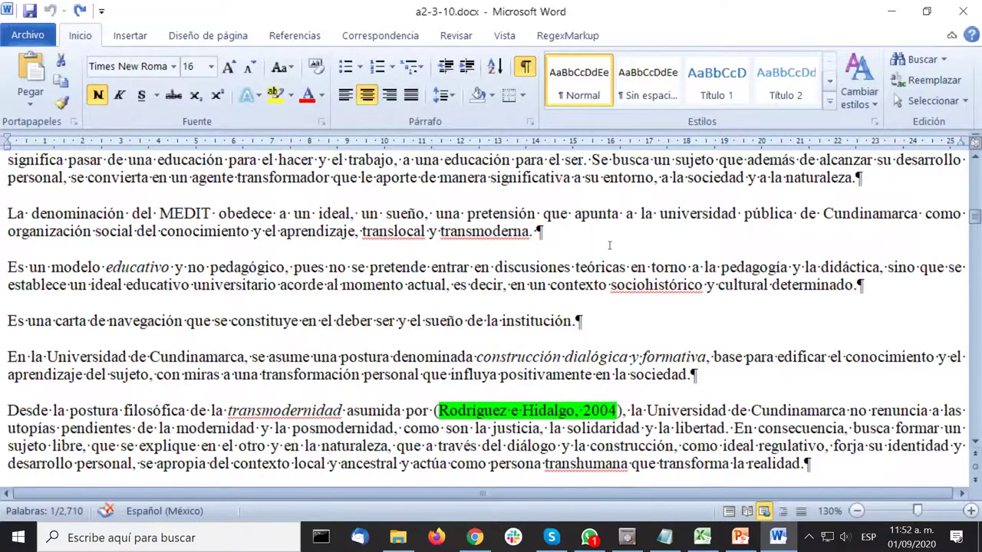
pyautogui.scroll(-3, 609, 245)
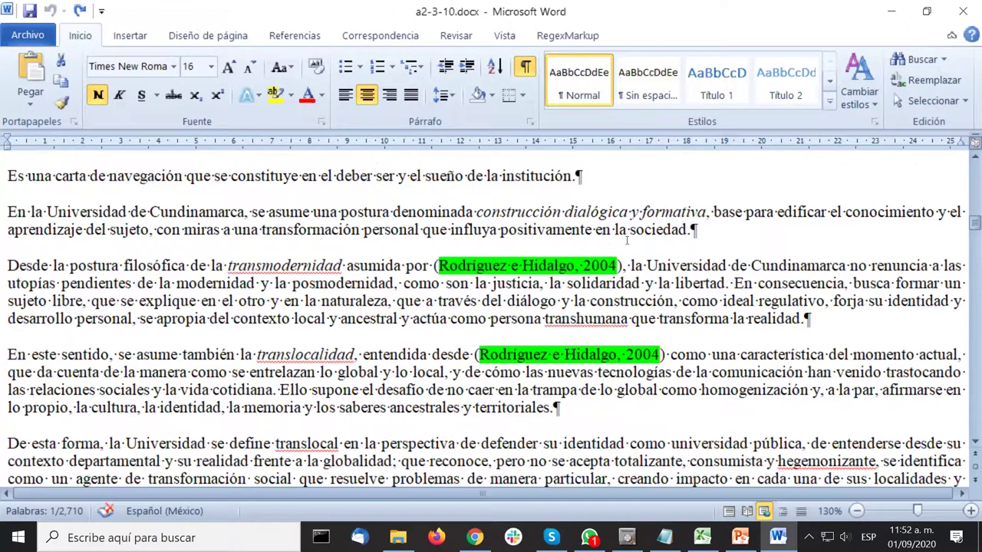
pyautogui.scroll(-2, 644, 237)
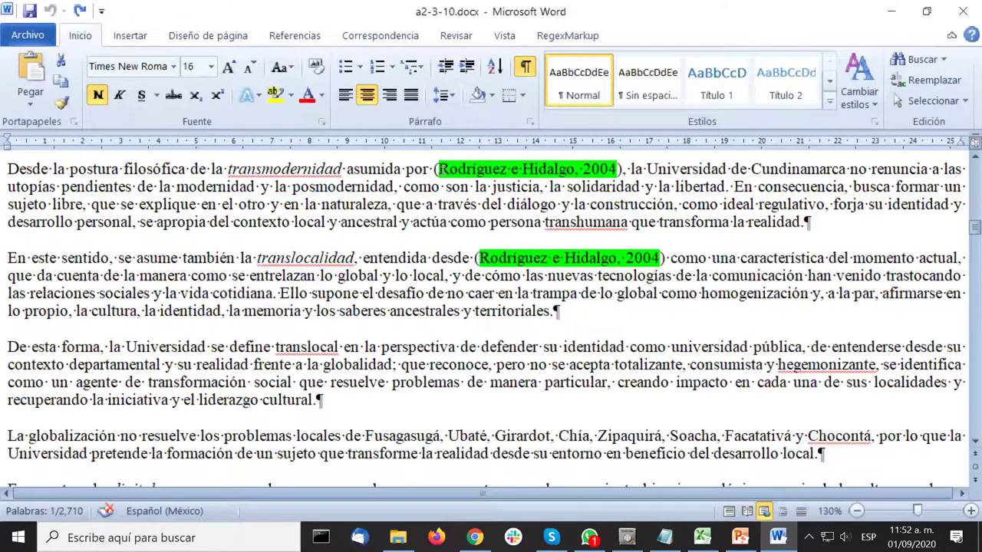
pyautogui.scroll(1, 675, 232)
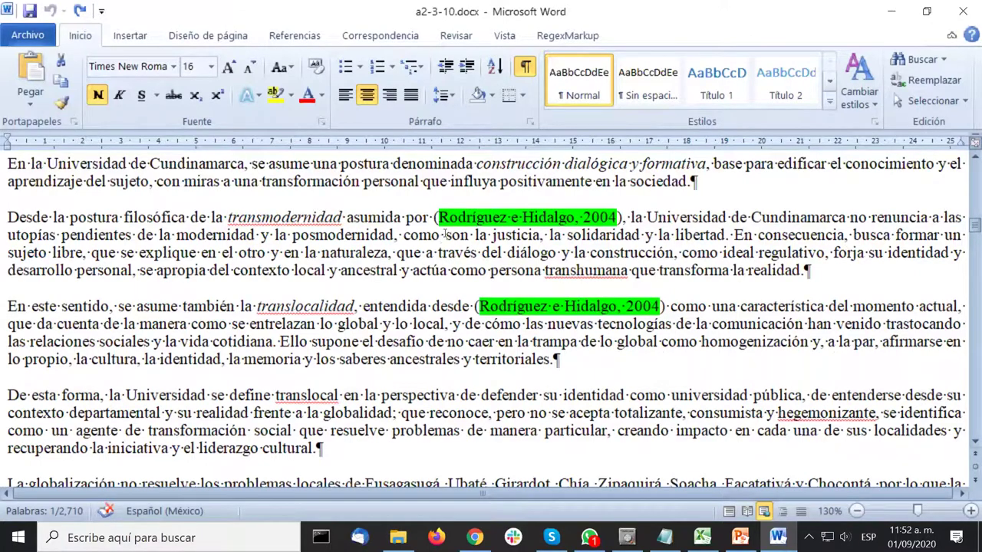
pyautogui.moveTo(438, 218); pyautogui.dragTo(620, 218)
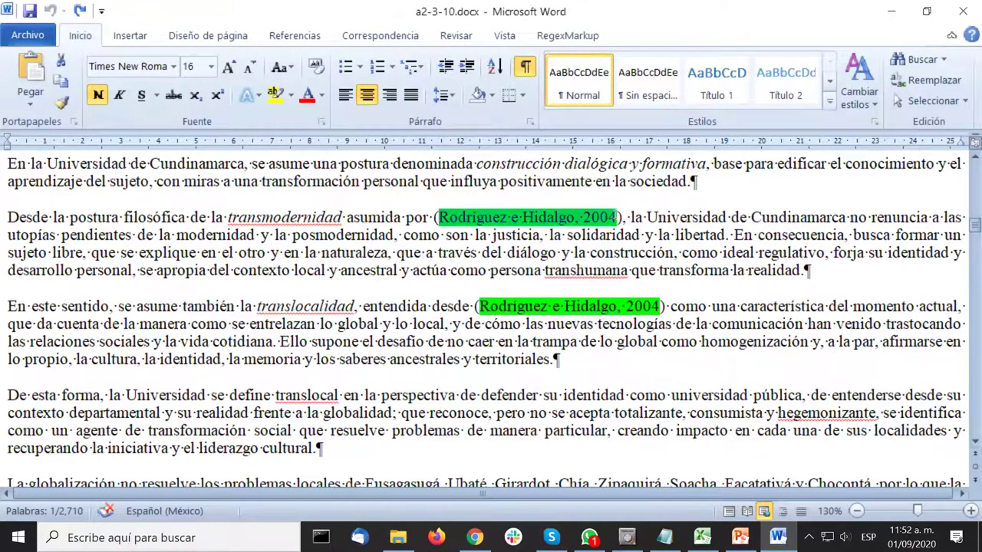
pyautogui.click(683, 183)
# Select the green-marked citation in the translocalidad paragraph and continue to the section heading "Educación para la vida, los valores democráticos, la civilidad y la libertad".
pyautogui.scroll(-1, 512, 256)
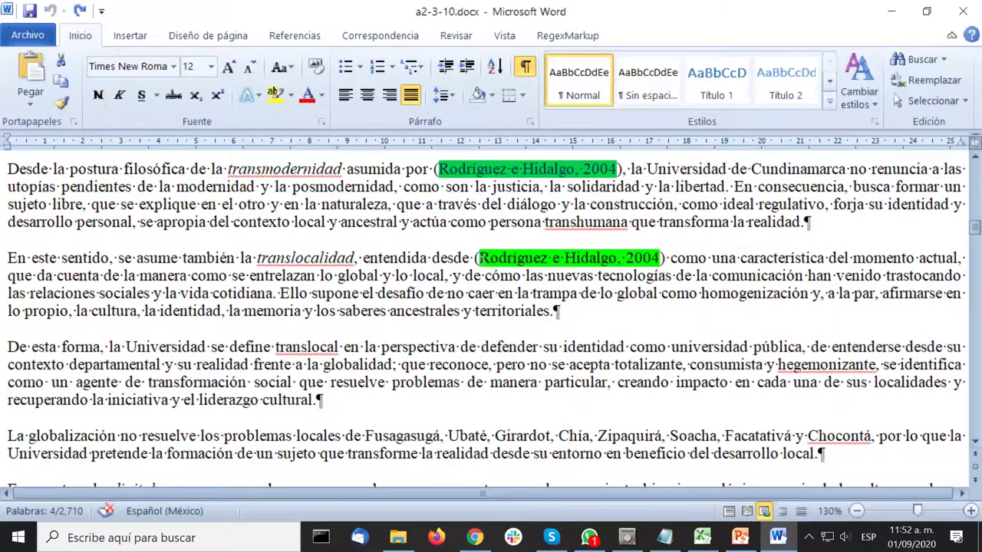
pyautogui.scroll(-2, 757, 267)
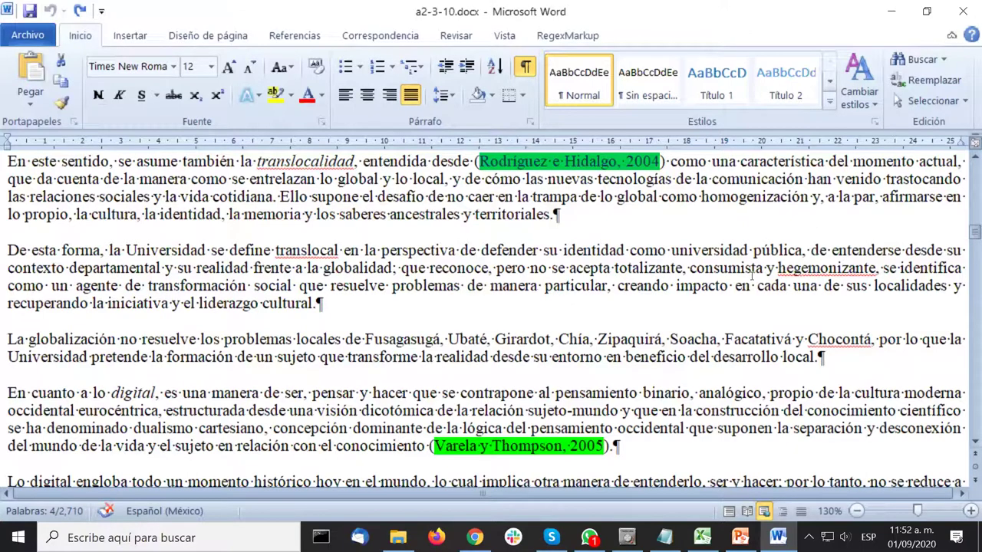
pyautogui.scroll(-3, 753, 270)
pyautogui.scroll(-1, 751, 279)
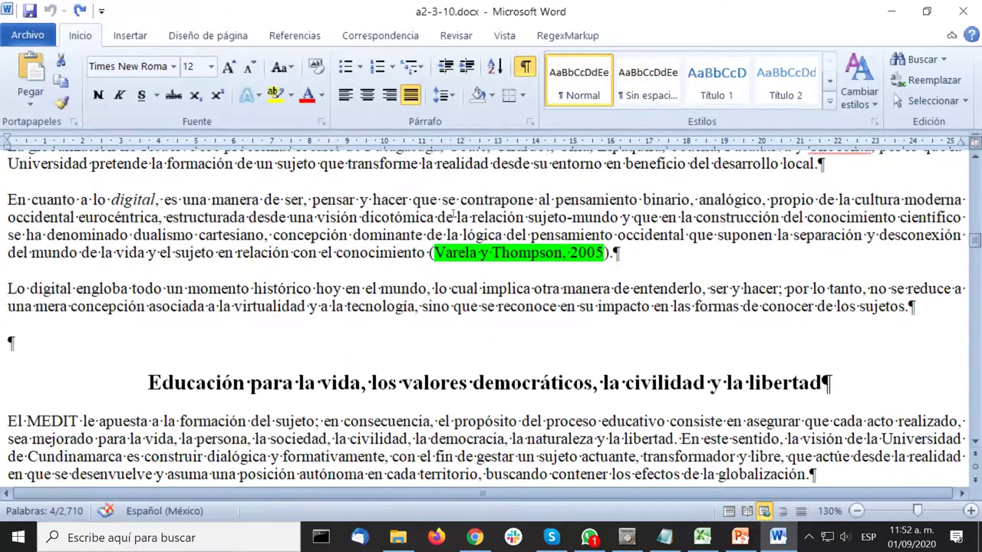
# Select the green-marked 2005 citation and the heading "Educación para la vida, los valores democráticos, la civilidad y la libertad".
pyautogui.moveTo(436, 248); pyautogui.dragTo(604, 250)
pyautogui.scroll(-3, 568, 253)
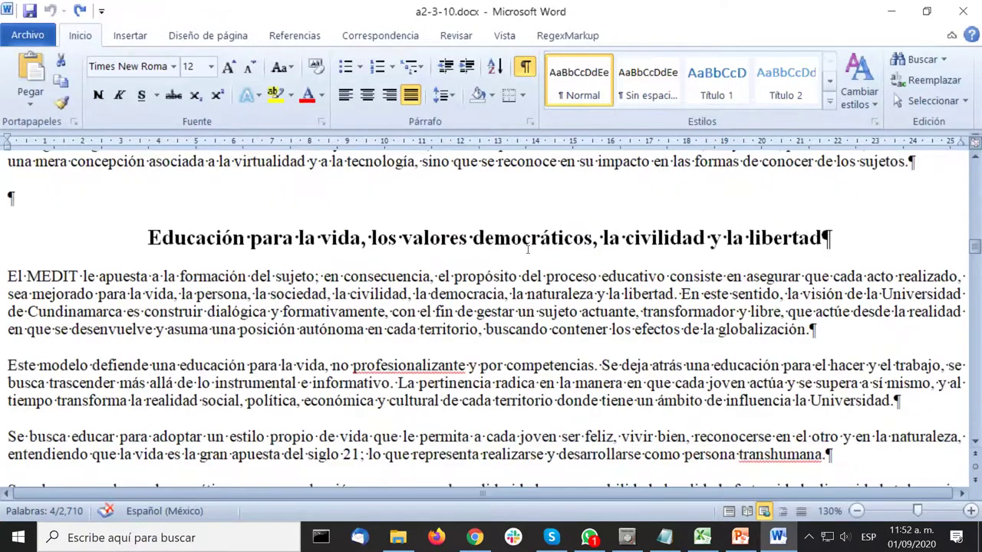
pyautogui.click(305, 239)
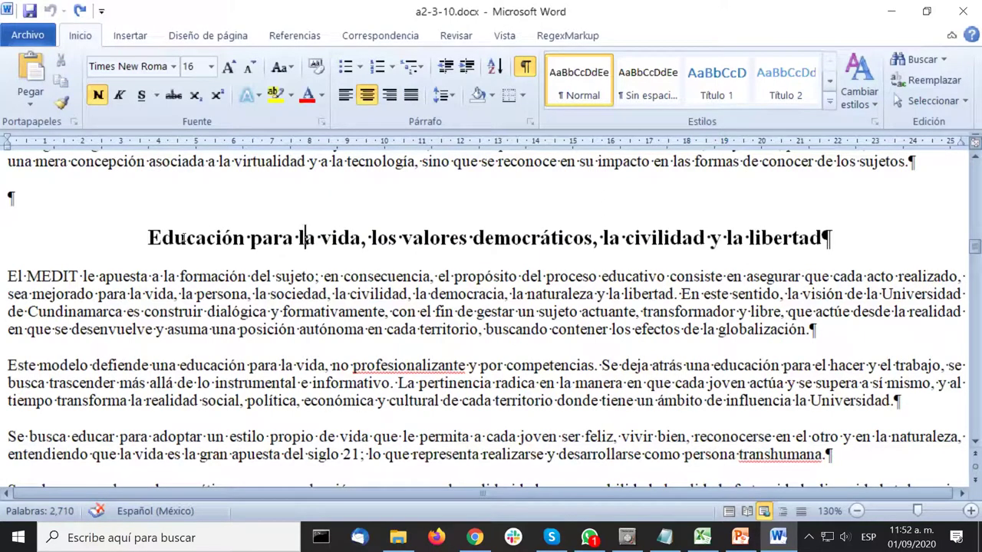
pyautogui.click(147, 238)
pyautogui.keyDown('shift'); pyautogui.click(882, 228); pyautogui.keyUp('shift')
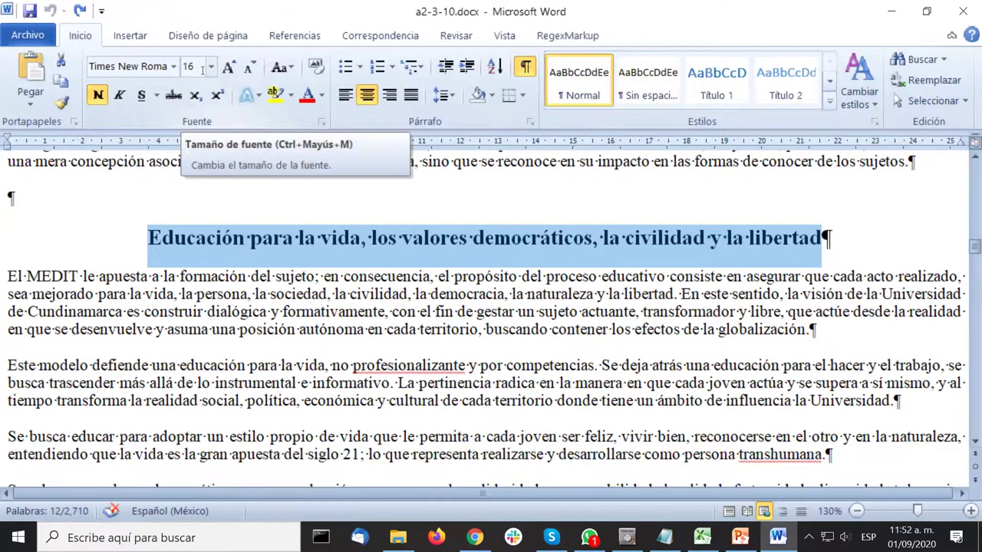
# Continue to the following section and select its heading "Ejes estructurales del MEDIT".
pyautogui.scroll(5, 537, 291)
pyautogui.scroll(-12, 539, 296)
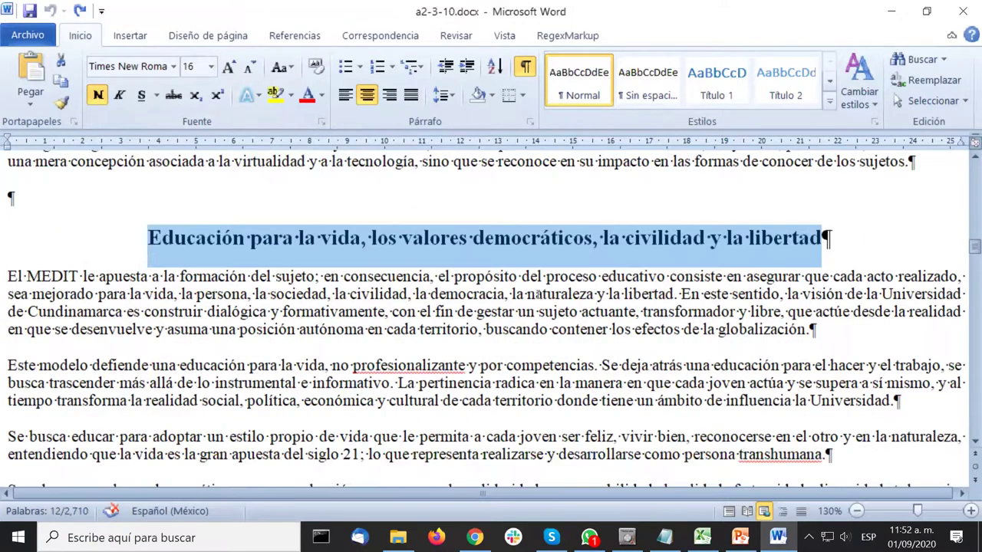
pyautogui.scroll(-2, 539, 296)
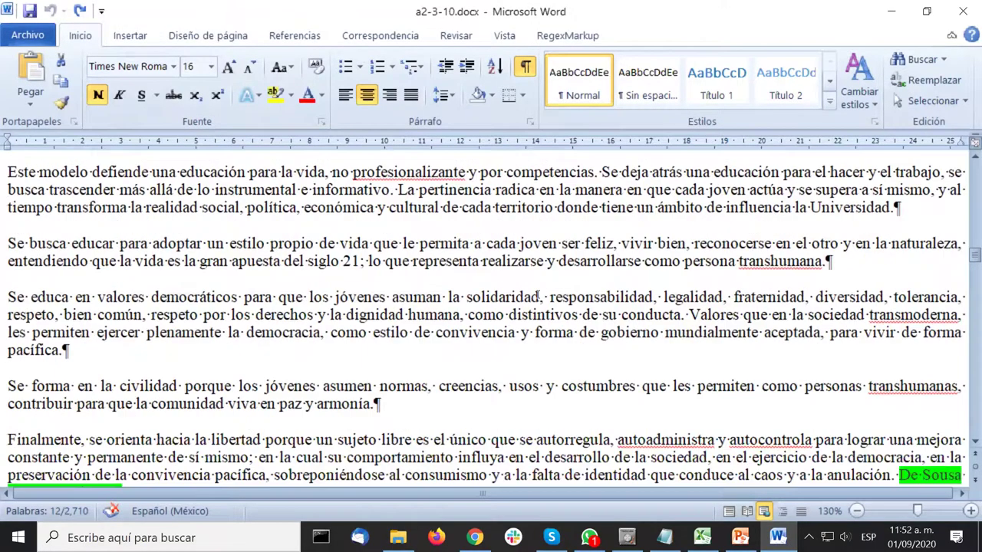
pyautogui.scroll(-4, 540, 295)
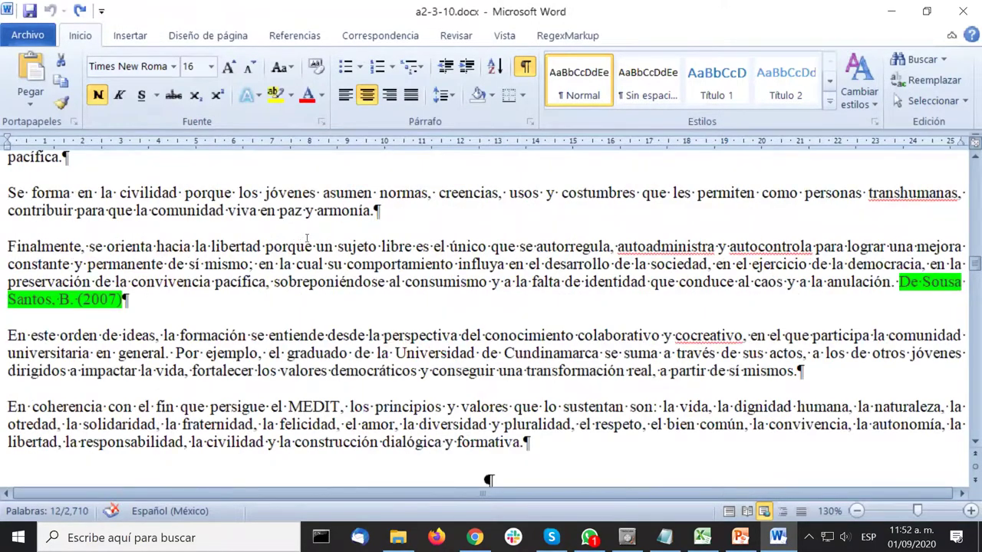
pyautogui.scroll(-10, 306, 239)
pyautogui.click(345, 187)
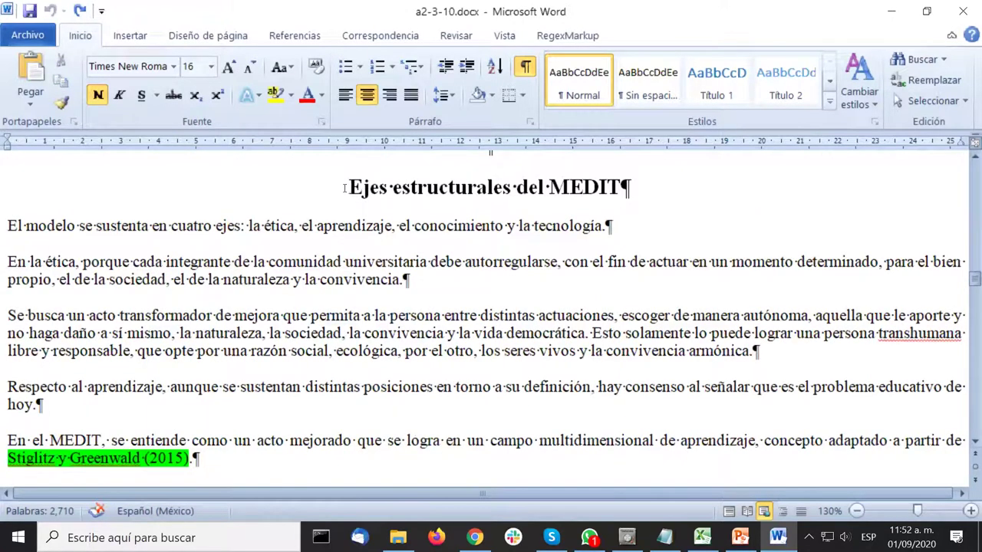
pyautogui.moveTo(345, 187); pyautogui.dragTo(619, 189)
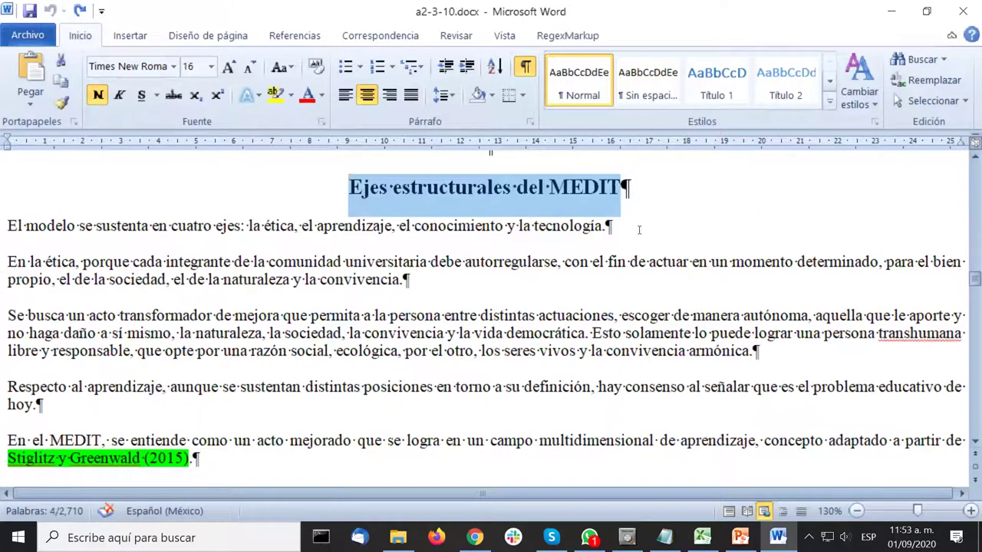
# Open the footnote marked after "superada" under "Campo multidimensional de aprendizaje" and enlarge the footnote area.
pyautogui.scroll(-2, 628, 240)
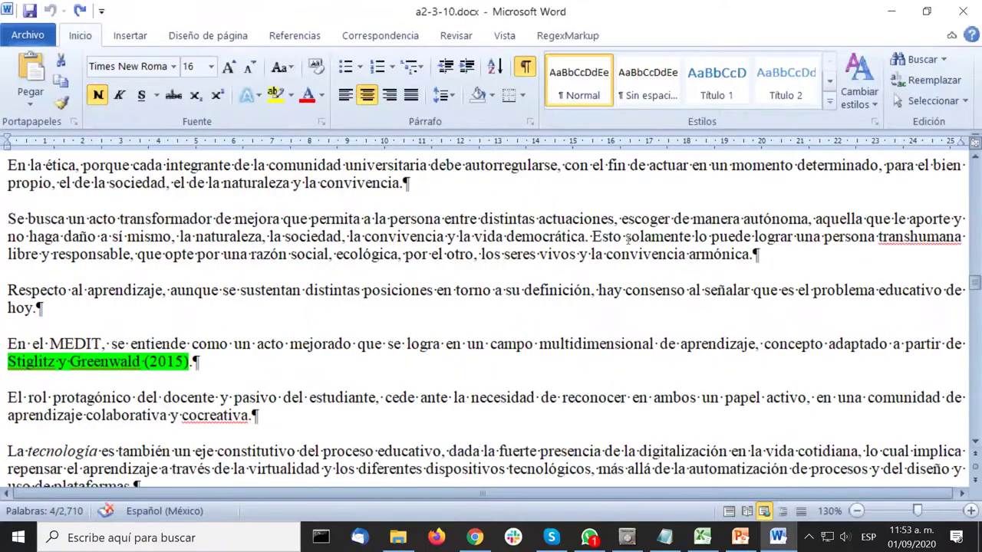
pyautogui.scroll(-2, 628, 240)
pyautogui.scroll(-7, 627, 240)
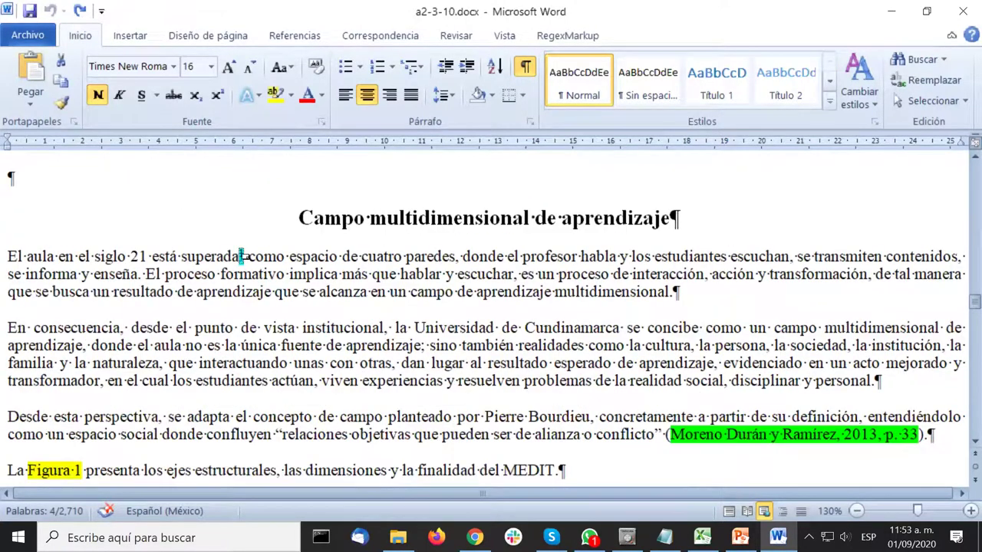
pyautogui.moveTo(246, 258)
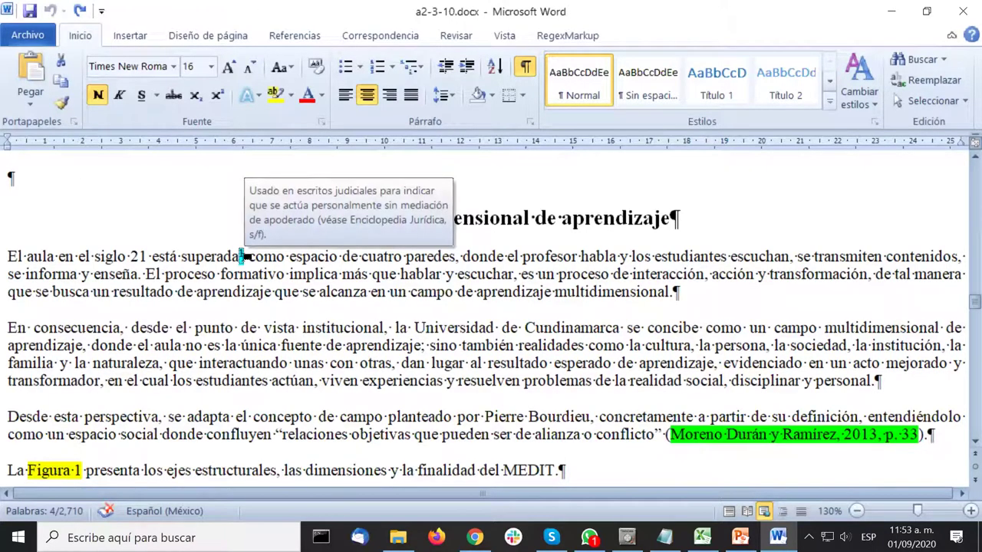
pyautogui.doubleClick(242, 258)
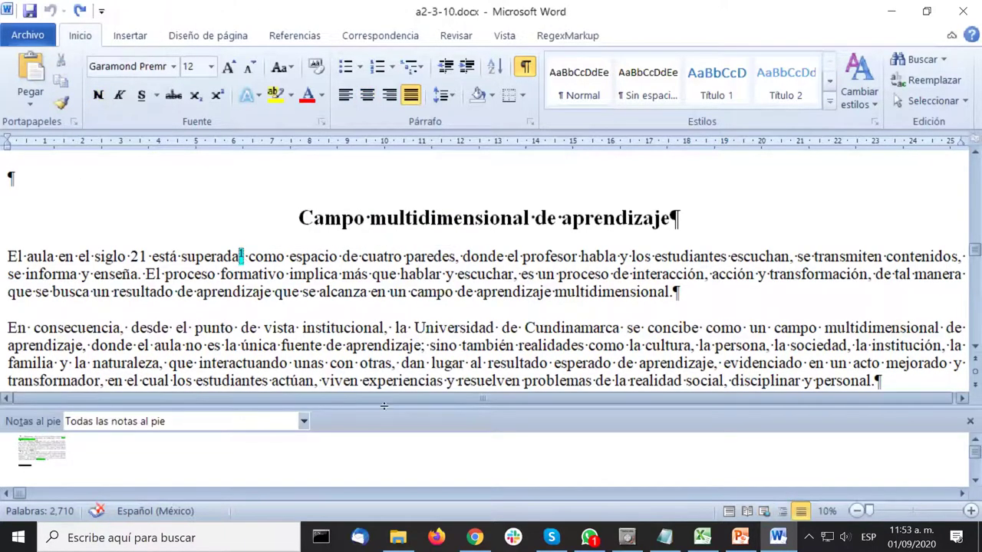
pyautogui.moveTo(383, 405); pyautogui.dragTo(384, 334)
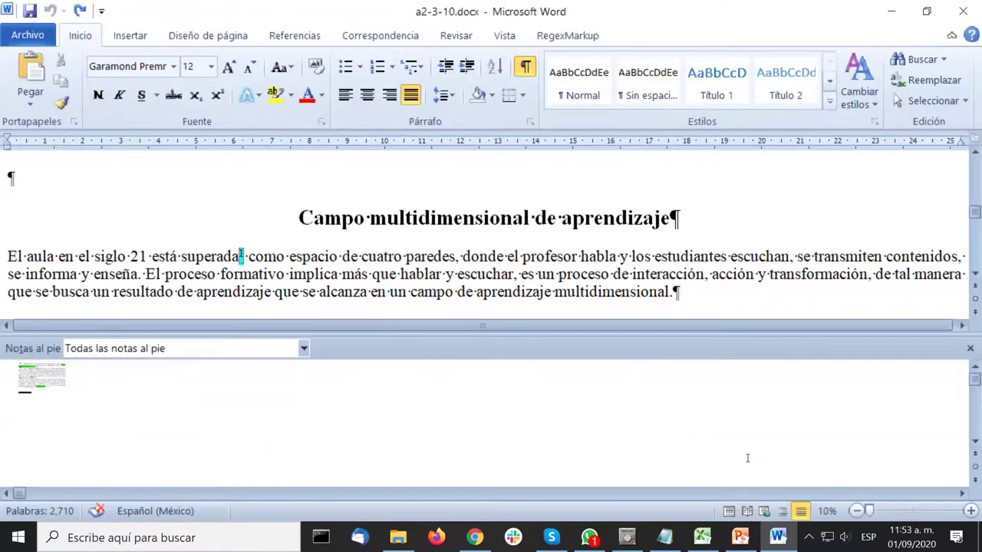
# Switch the document to Print Layout view and examine footnote 1 beneath the "Campo multidimensional de aprendizaje" text.
pyautogui.click(764, 512)
pyautogui.click(764, 512)
pyautogui.click(764, 511)
pyautogui.click(764, 512)
pyautogui.click(764, 512)
pyautogui.click(764, 511)
pyautogui.click(762, 512)
pyautogui.click(764, 512)
pyautogui.click(729, 511)
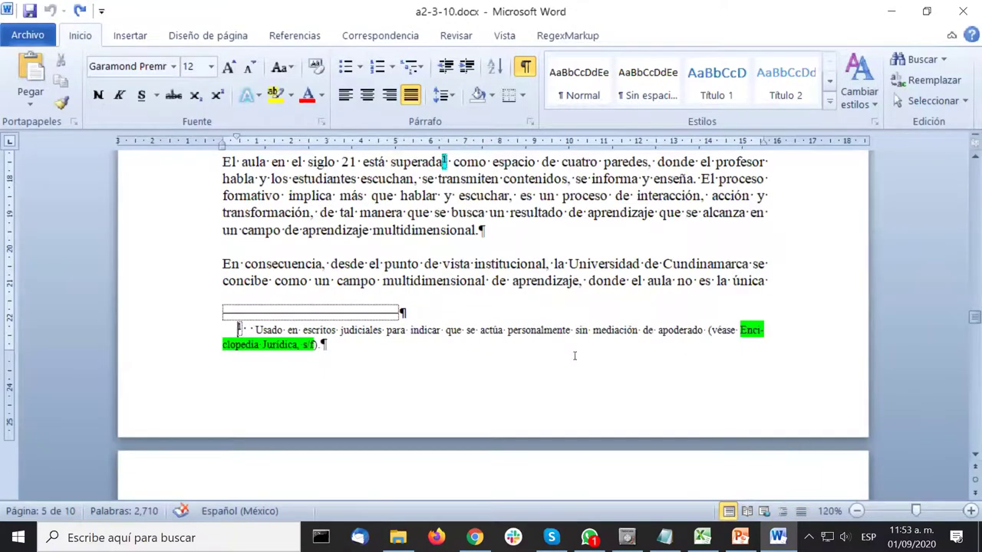
pyautogui.scroll(2, 574, 355)
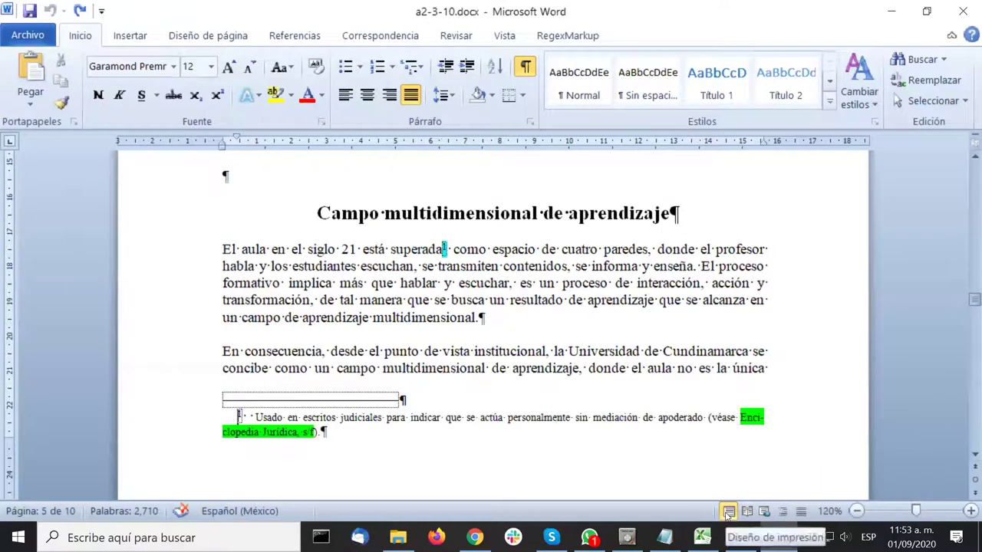
pyautogui.scroll(15, 575, 272)
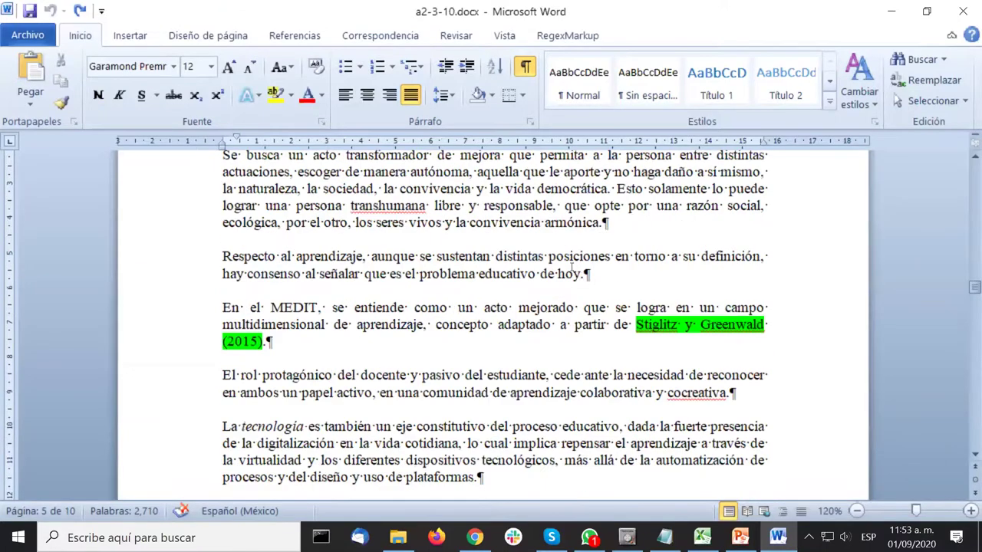
pyautogui.scroll(-20, 571, 268)
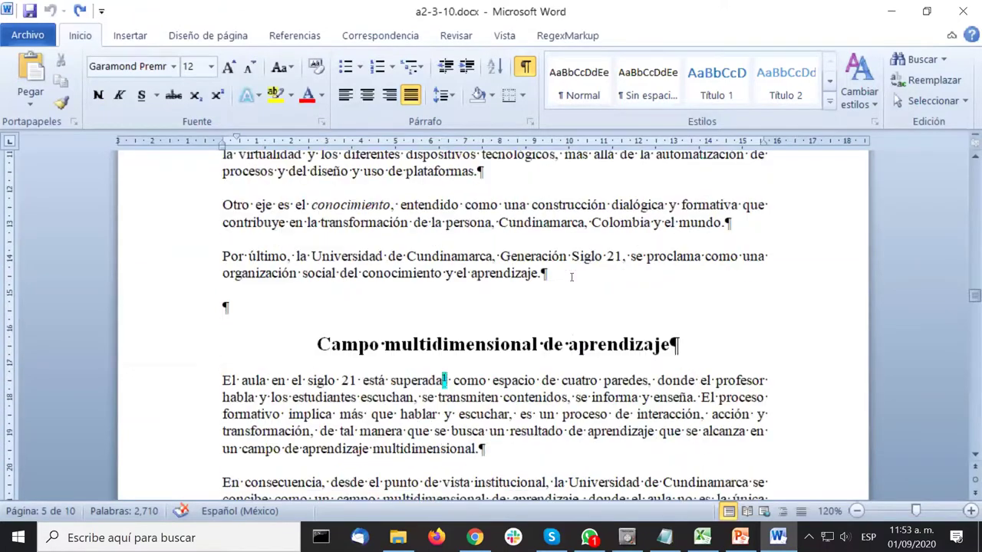
pyautogui.scroll(3, 572, 277)
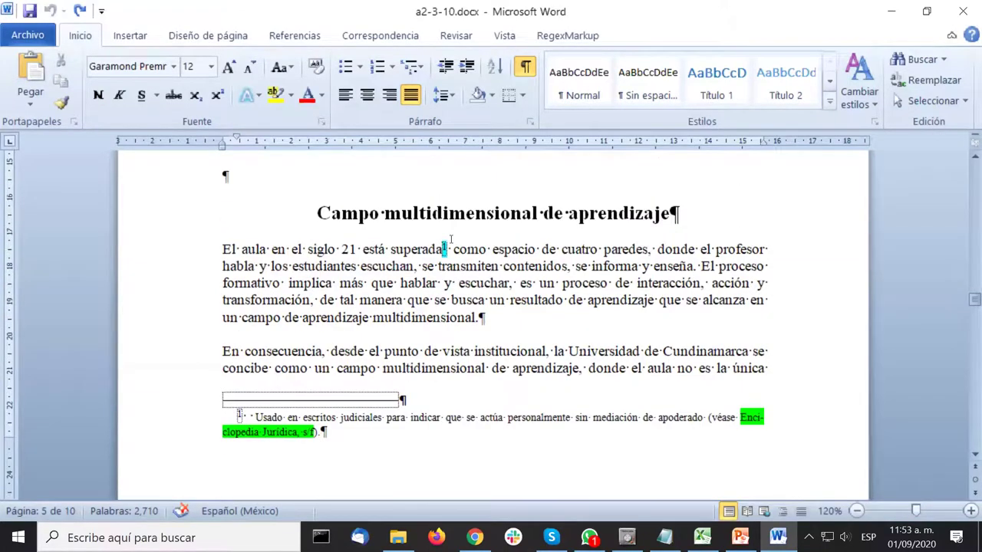
# Point out the green-marked "Enciclopedia Jurídica, s/f" citation in footnote 1 by selecting its end, then clear the selection.
pyautogui.click(574, 368)
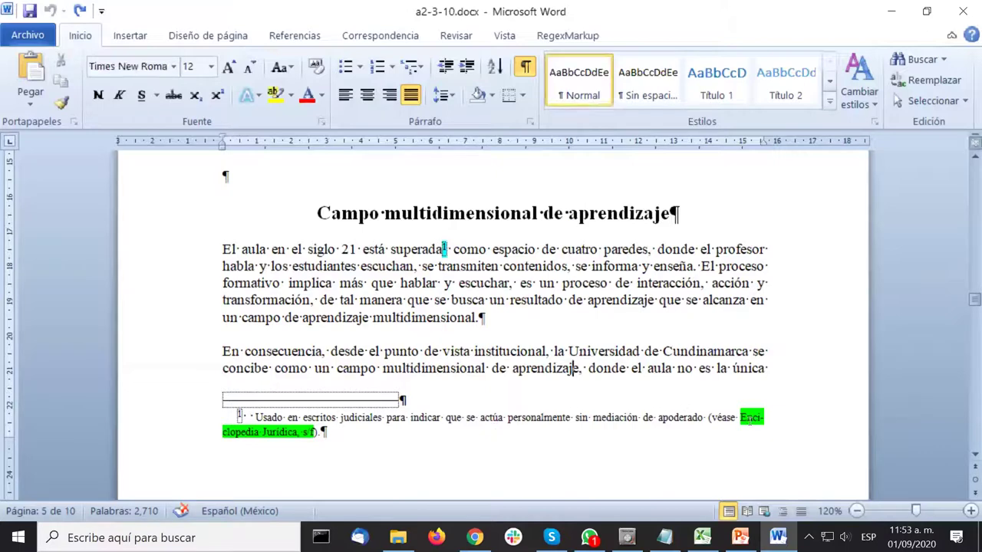
pyautogui.doubleClick(205, 414)
pyautogui.moveTo(264, 432); pyautogui.dragTo(321, 432)
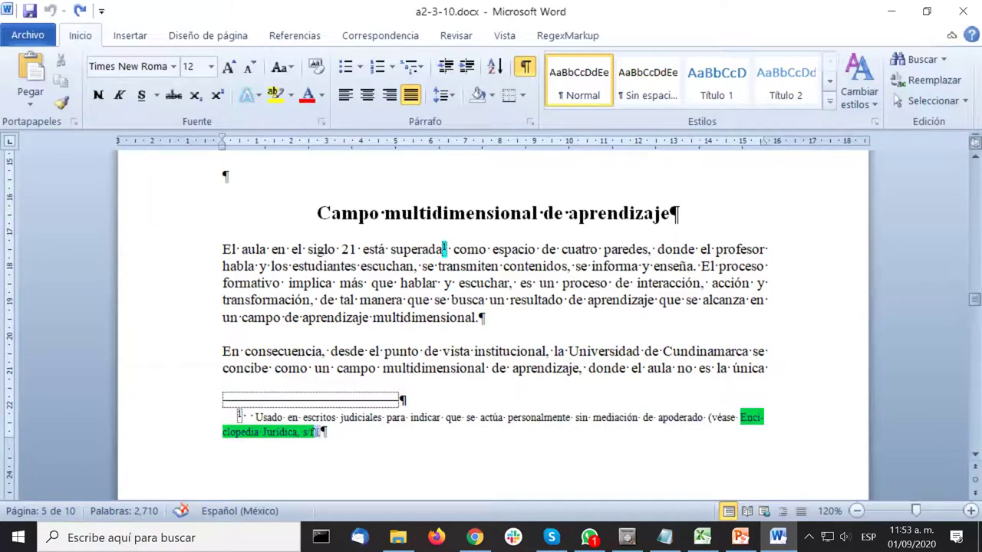
pyautogui.click(664, 283)
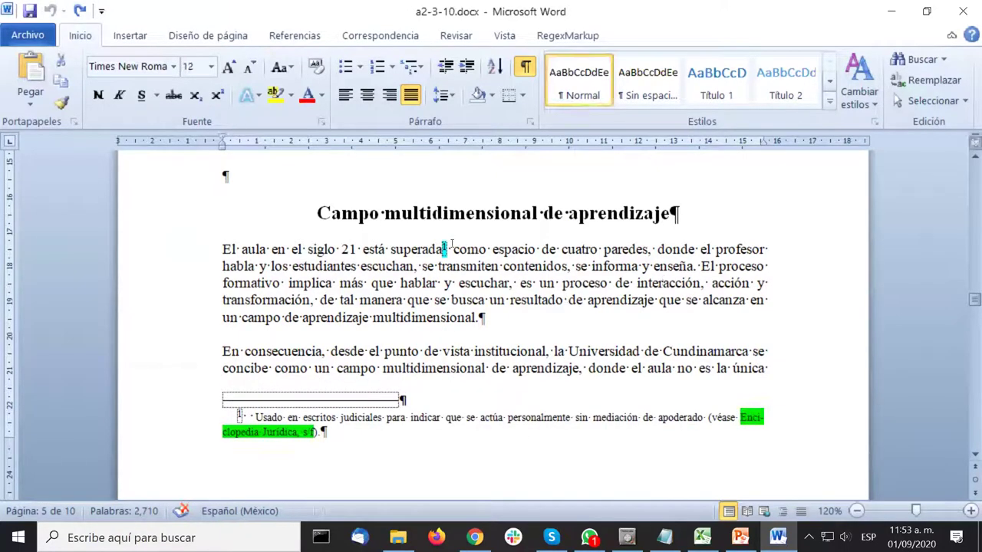
# Return the document to Web Layout view and go to the paragraph introducing Figura 1.
pyautogui.scroll(-6, 470, 246)
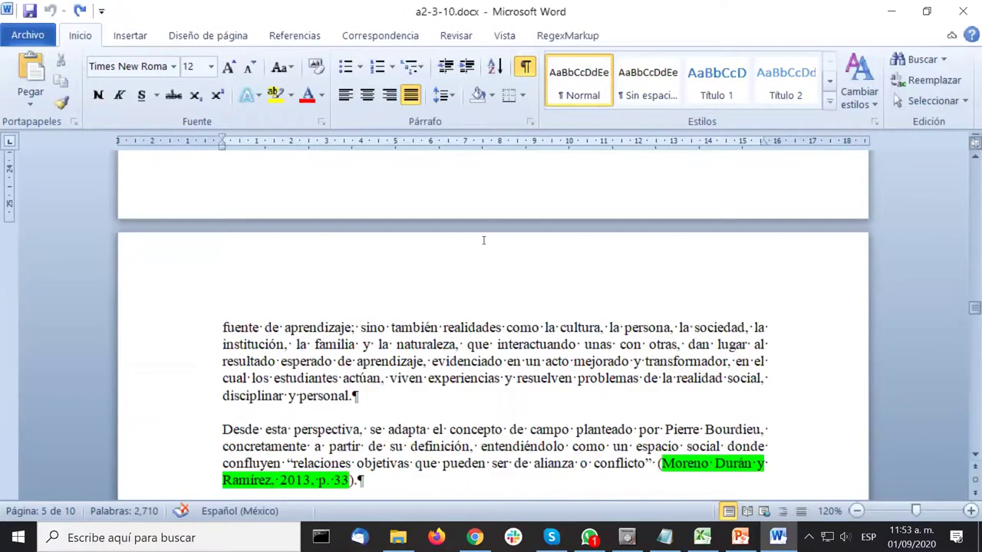
pyautogui.scroll(-3, 483, 240)
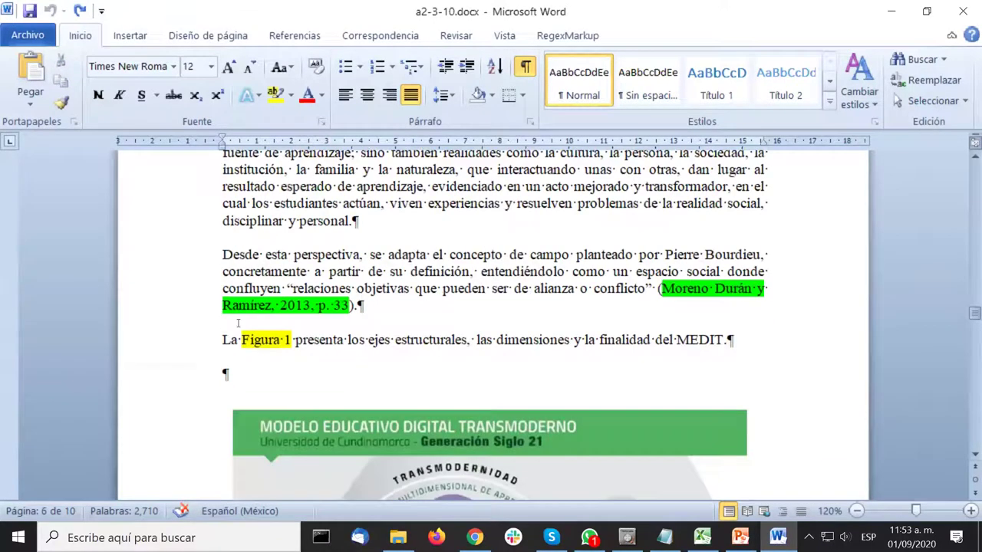
pyautogui.scroll(-2, 379, 289)
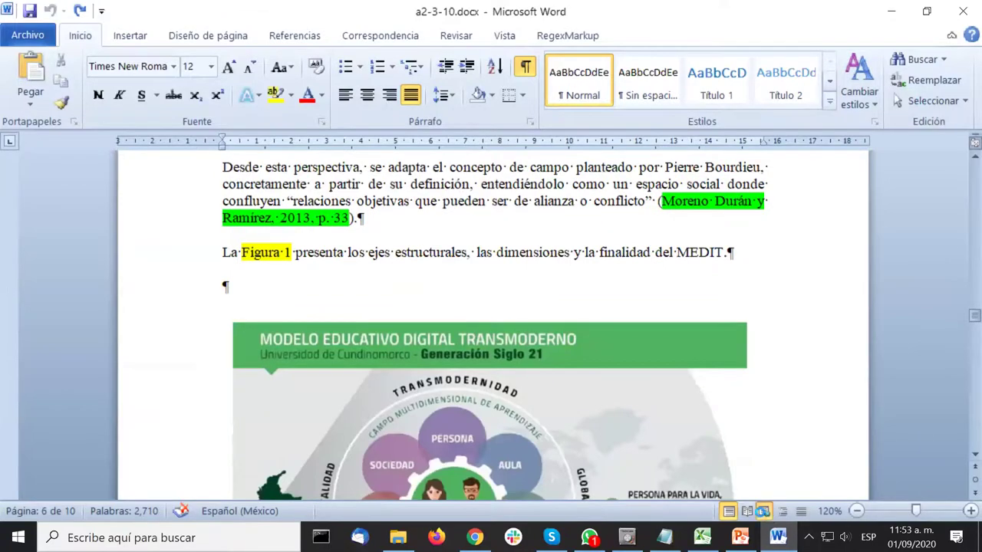
pyautogui.click(764, 511)
pyautogui.scroll(-7, 492, 324)
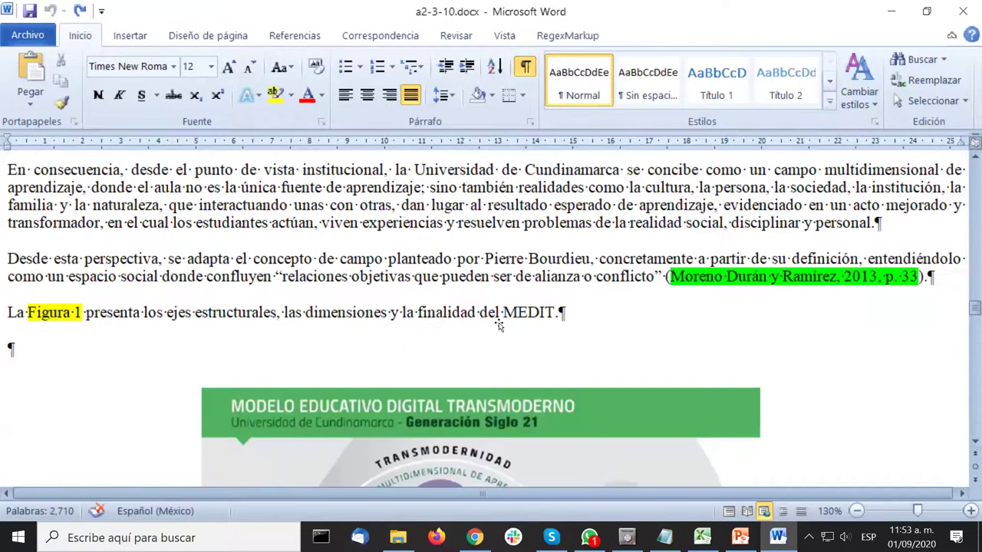
pyautogui.scroll(4, 499, 323)
pyautogui.scroll(-1, 783, 468)
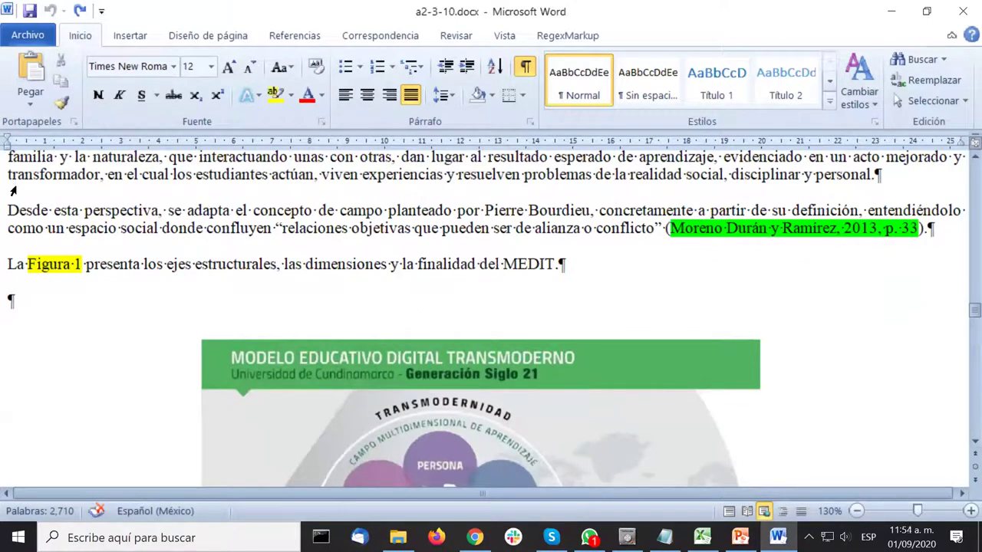
# Select the yellow-marked "Figura 1" mention and examine the corresponding image with its caption.
pyautogui.moveTo(29, 269); pyautogui.dragTo(83, 265)
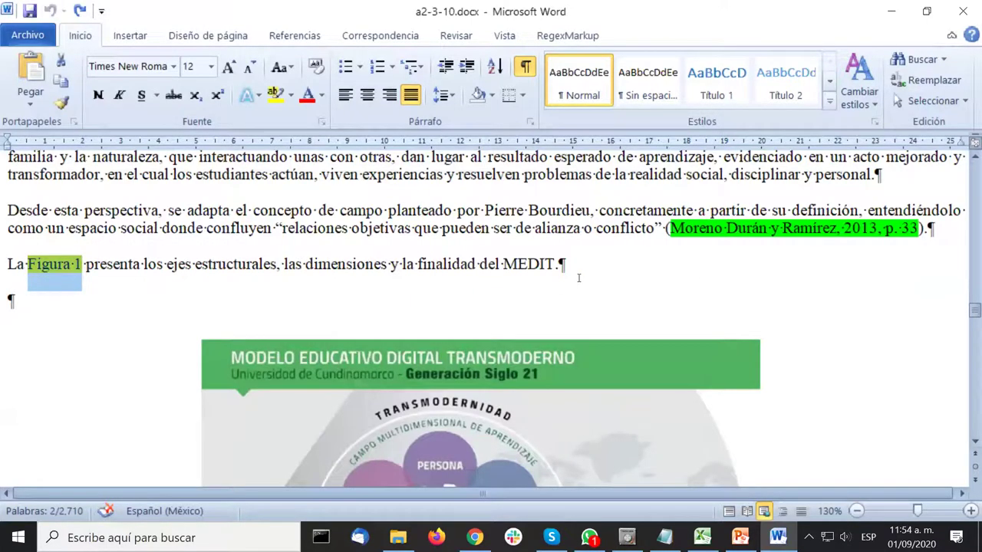
pyautogui.scroll(-3, 738, 248)
pyautogui.scroll(-4, 738, 247)
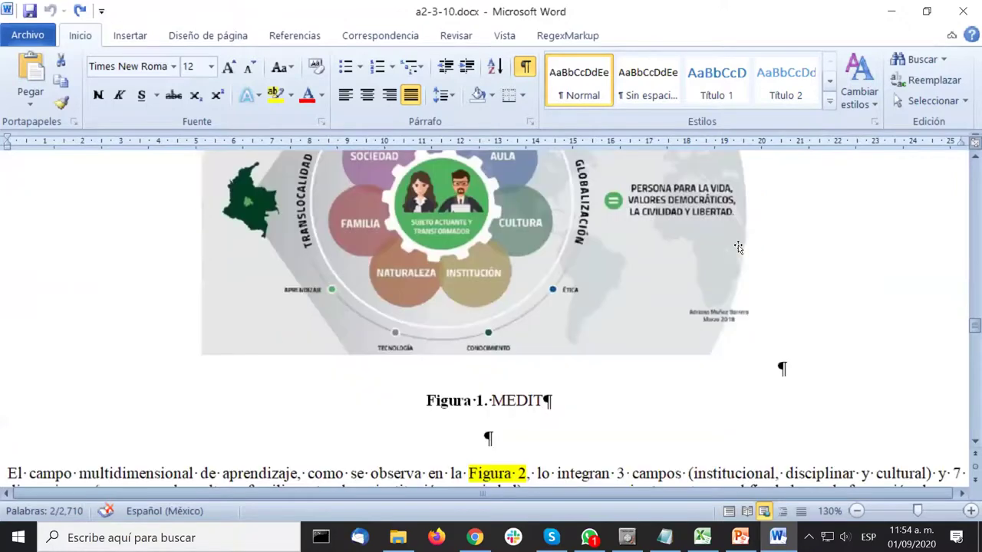
pyautogui.scroll(2, 738, 247)
pyautogui.scroll(-1, 735, 252)
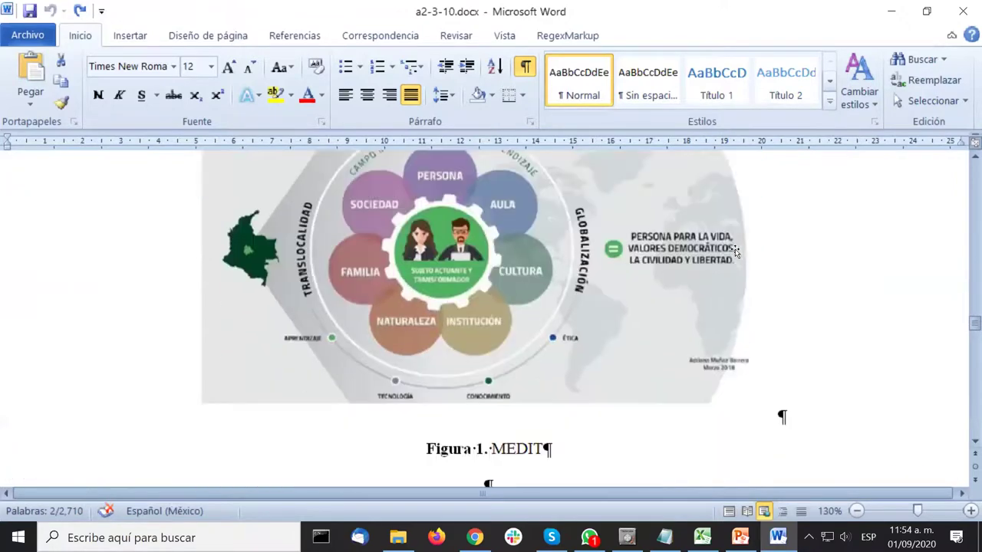
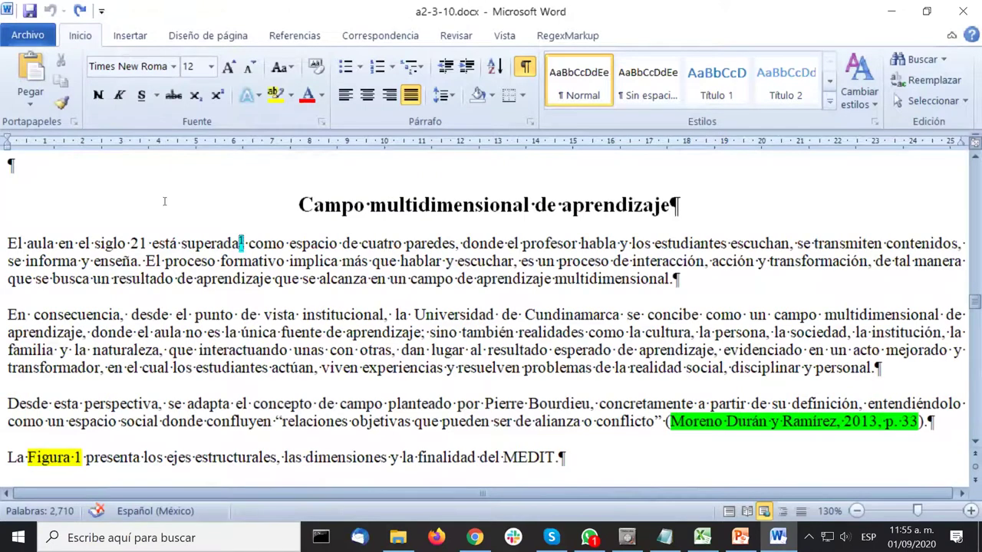
# Open the footnote marked after "superada" and display it in Print Layout view.
pyautogui.hotkey('ctrl', 'alt', 's')
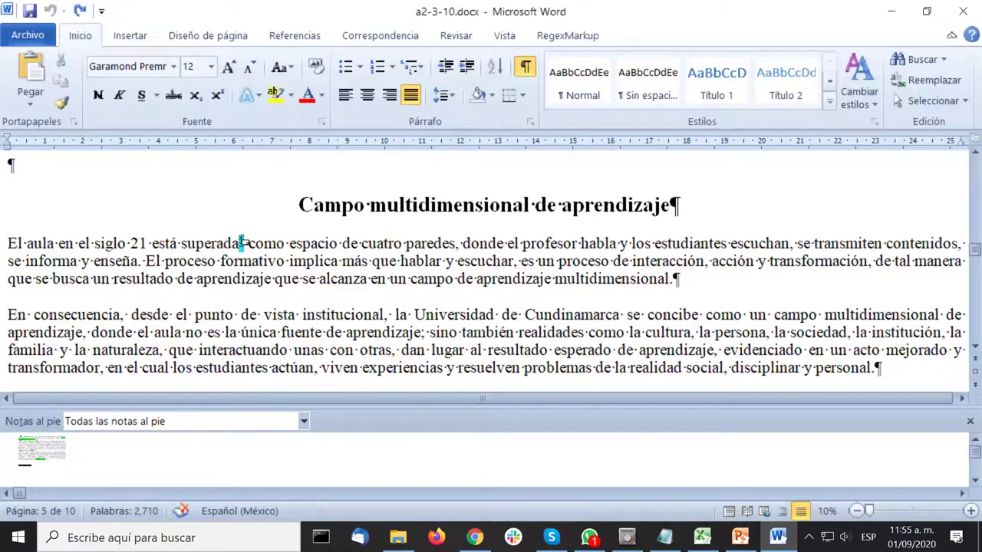
pyautogui.moveTo(244, 244)
pyautogui.click(728, 511)
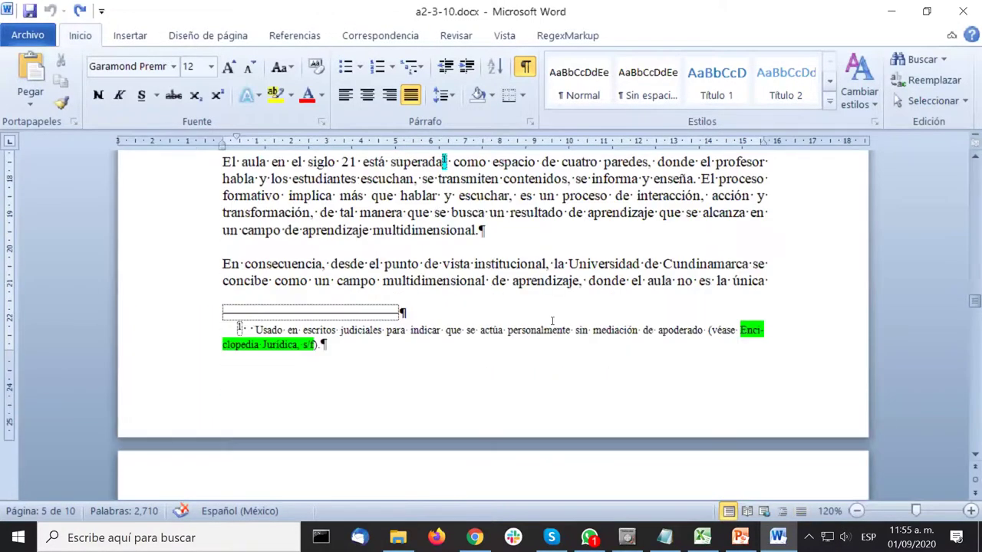
# Select the full text of footnote 1 at the foot of page 5.
pyautogui.click(390, 349)
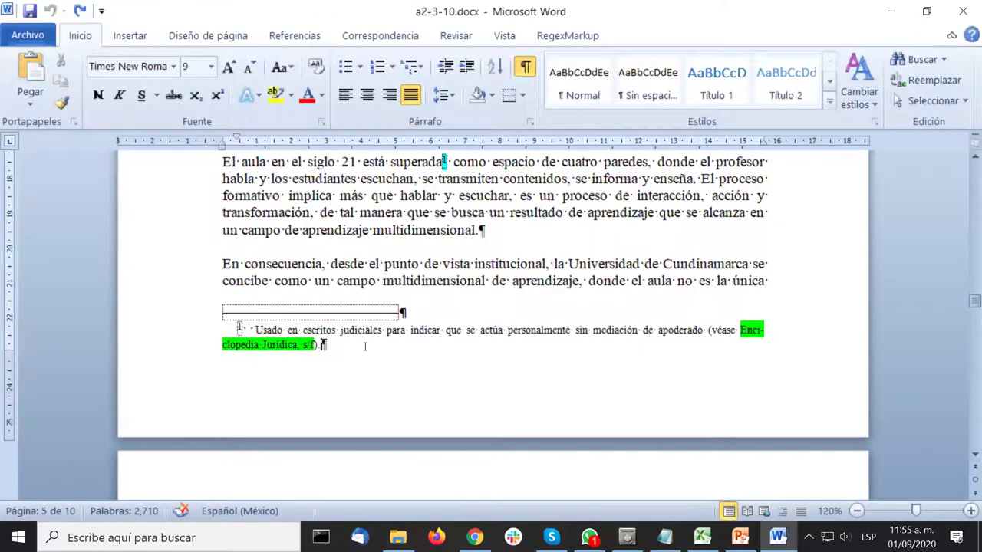
pyautogui.scroll(2, 393, 391)
pyautogui.scroll(1, 395, 387)
pyautogui.scroll(-2, 396, 388)
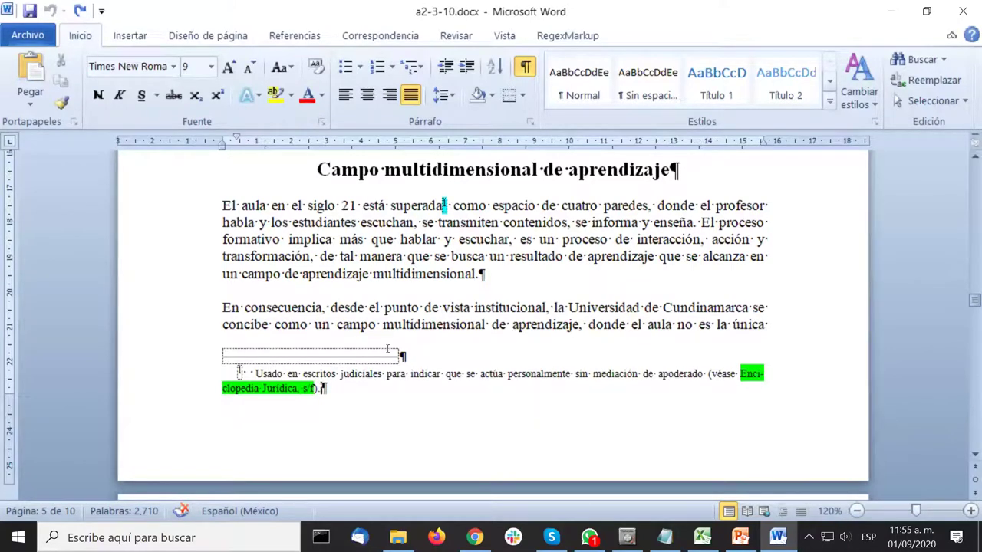
pyautogui.tripleClick(342, 391)
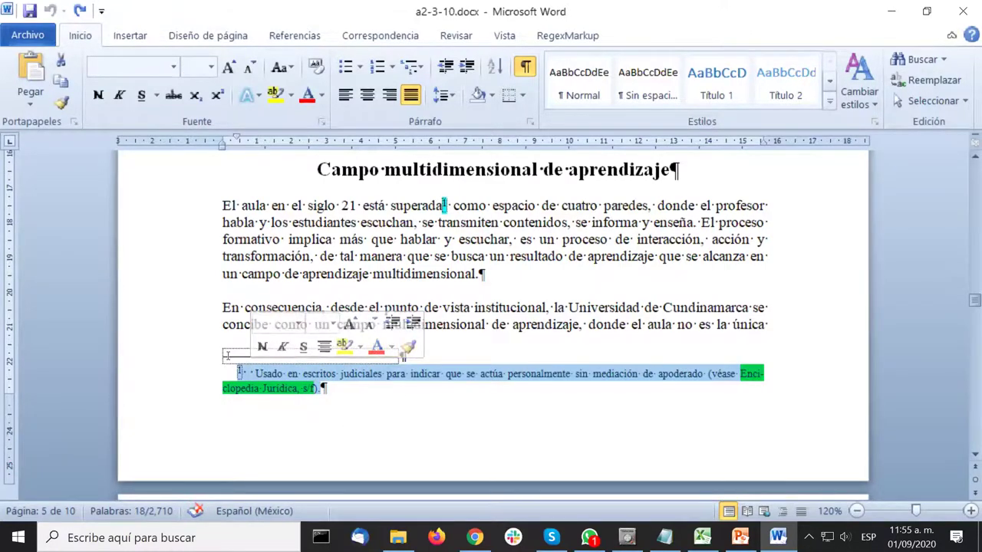
# Locate the command for inserting footnotes and return the document to Web Layout view.
pyautogui.click(309, 36)
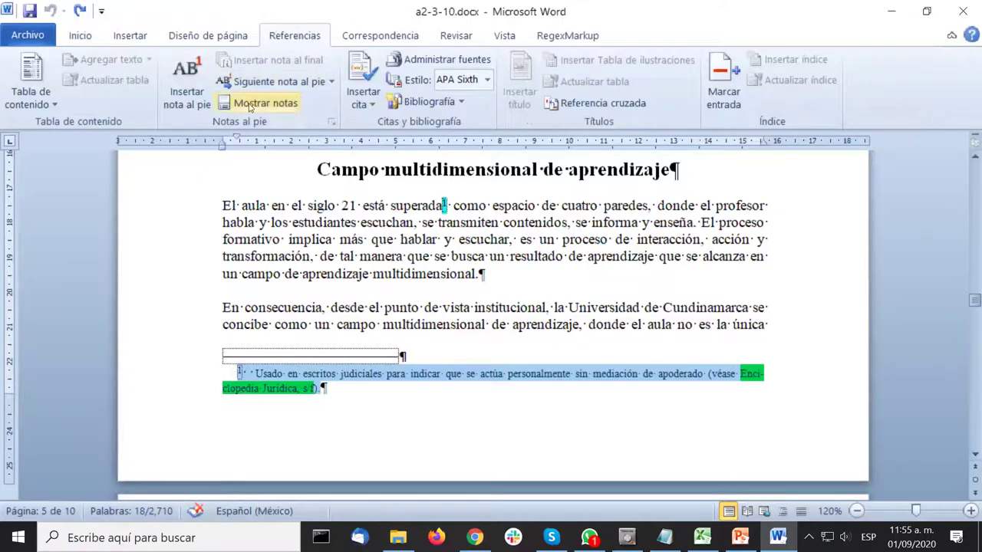
pyautogui.click(194, 107)
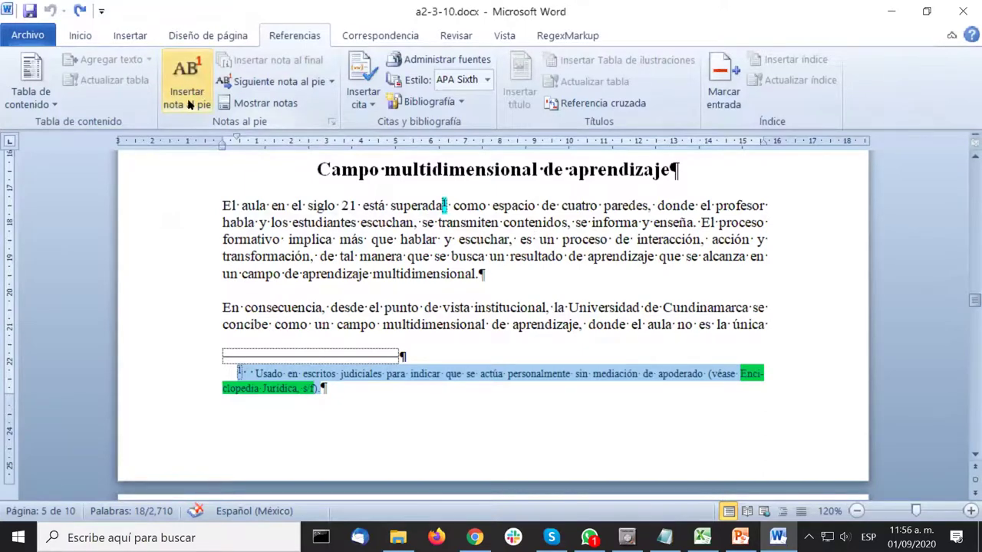
pyautogui.click(189, 103)
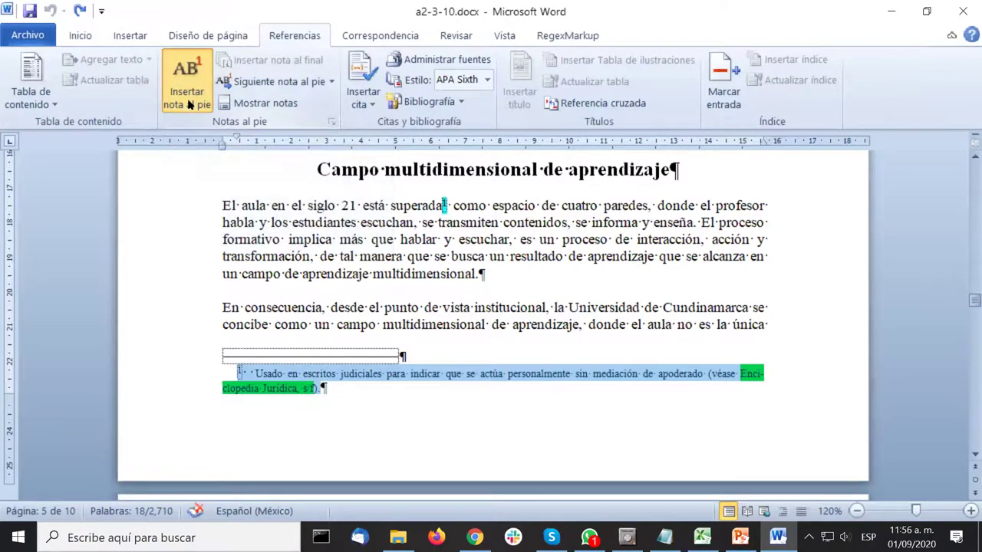
pyautogui.click(766, 517)
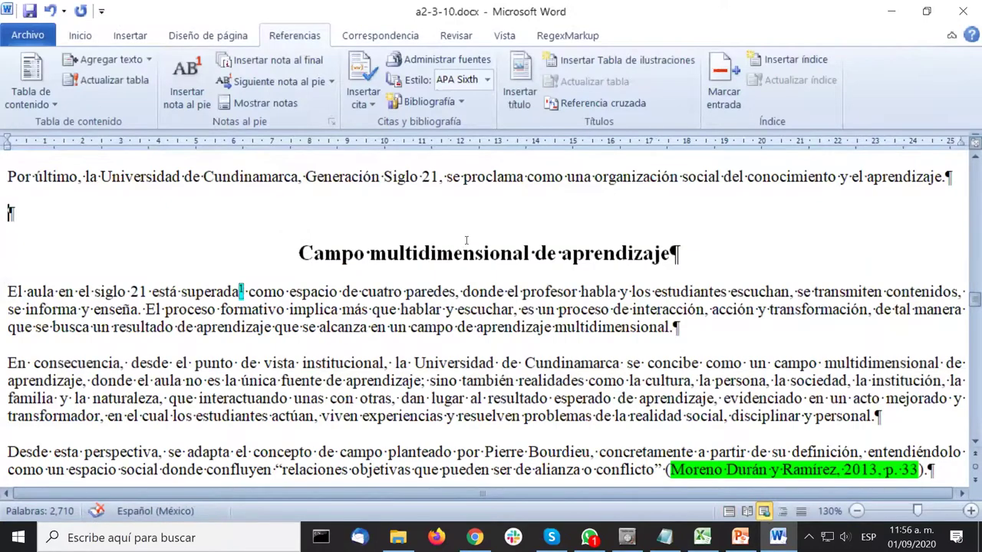
# Display all footnotes in the notes pane and make the pane taller.
pyautogui.scroll(2, 429, 199)
pyautogui.click(262, 105)
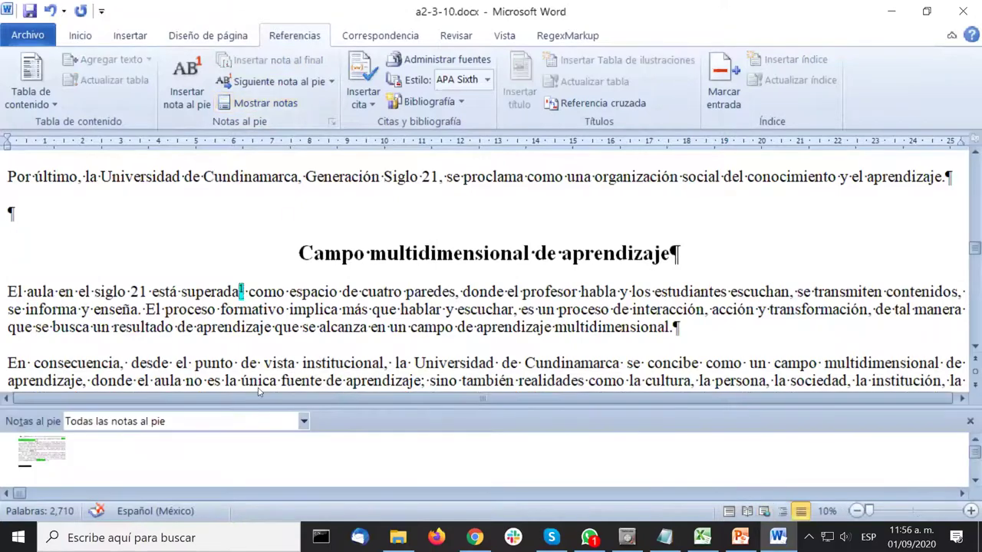
pyautogui.moveTo(233, 408); pyautogui.dragTo(232, 322)
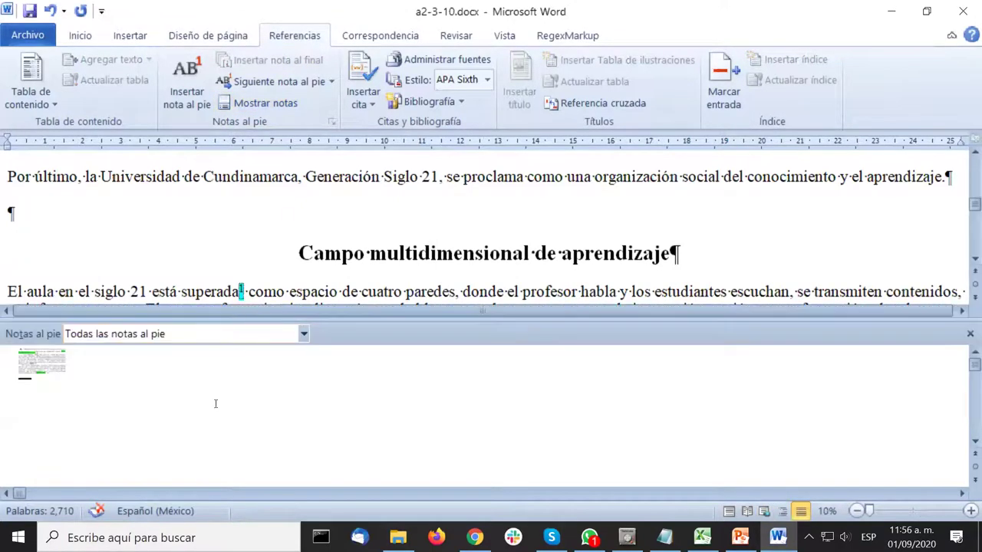
# Enlarge the footnote text to 140% to examine the notes and their green-marked citations, and close the notes pane.
pyautogui.keyDown('ctrl'); pyautogui.scroll(11, 99, 388); pyautogui.keyUp('ctrl')
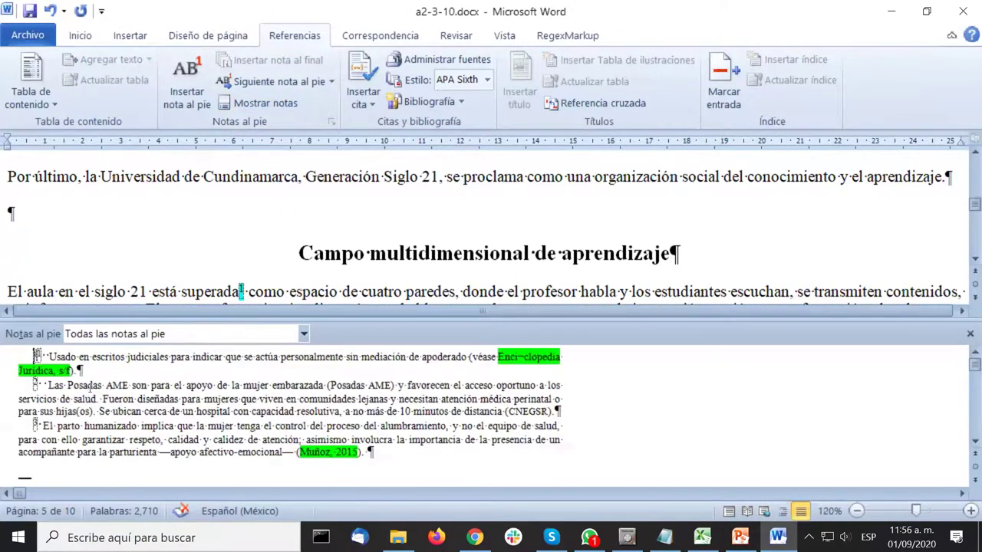
pyautogui.keyDown('ctrl'); pyautogui.scroll(1, 90, 389); pyautogui.keyUp('ctrl')
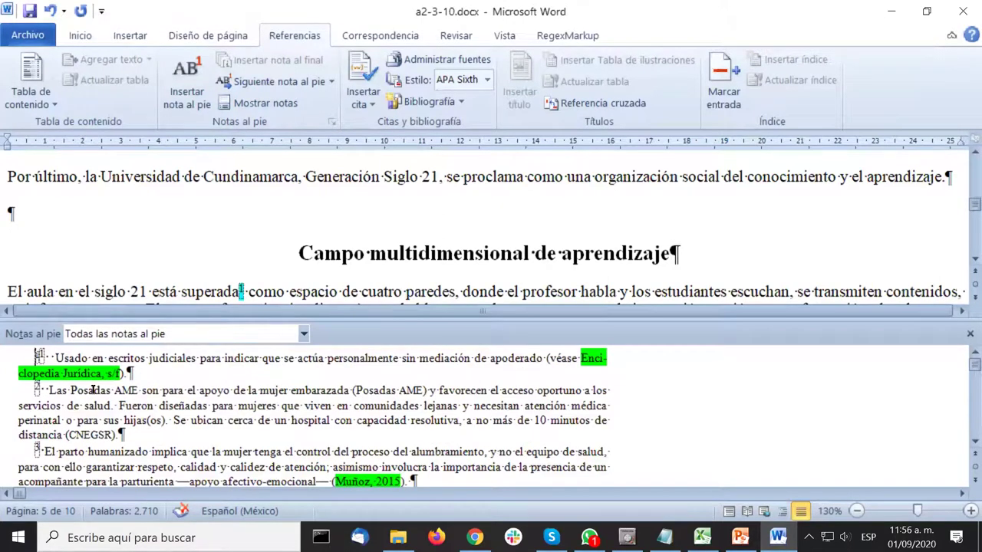
pyautogui.keyDown('ctrl'); pyautogui.scroll(-1, 92, 391); pyautogui.keyUp('ctrl')
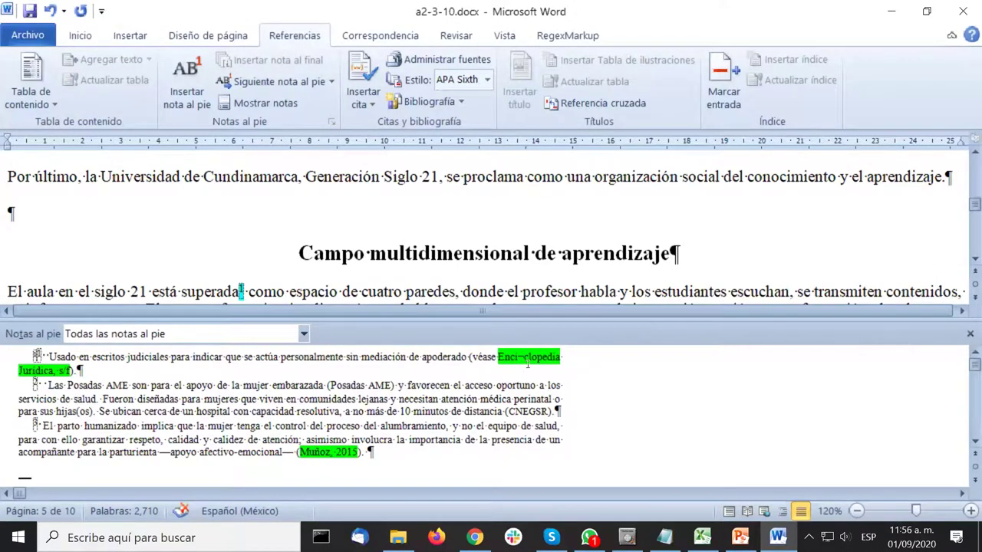
pyautogui.scroll(2, 524, 367)
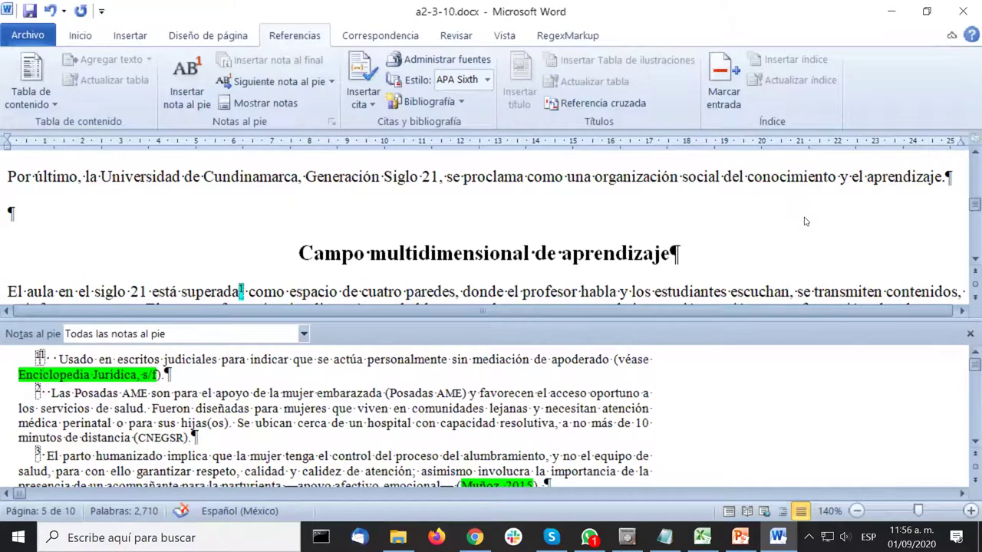
pyautogui.click(968, 334)
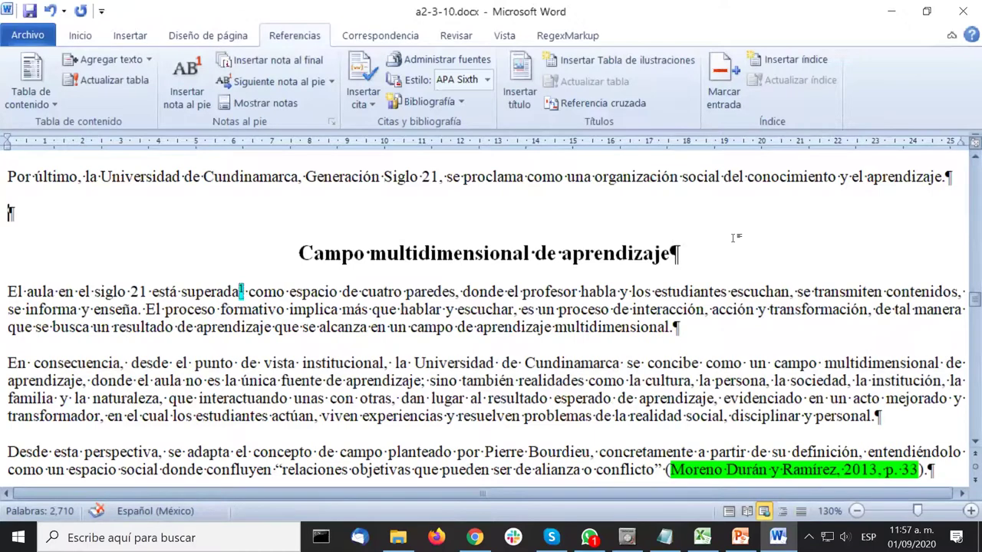
# Examine Figura 1, Figura 2 and Figura 3 with their captions, continuing to the end of the article body.
pyautogui.scroll(-2, 735, 237)
pyautogui.scroll(-12, 732, 240)
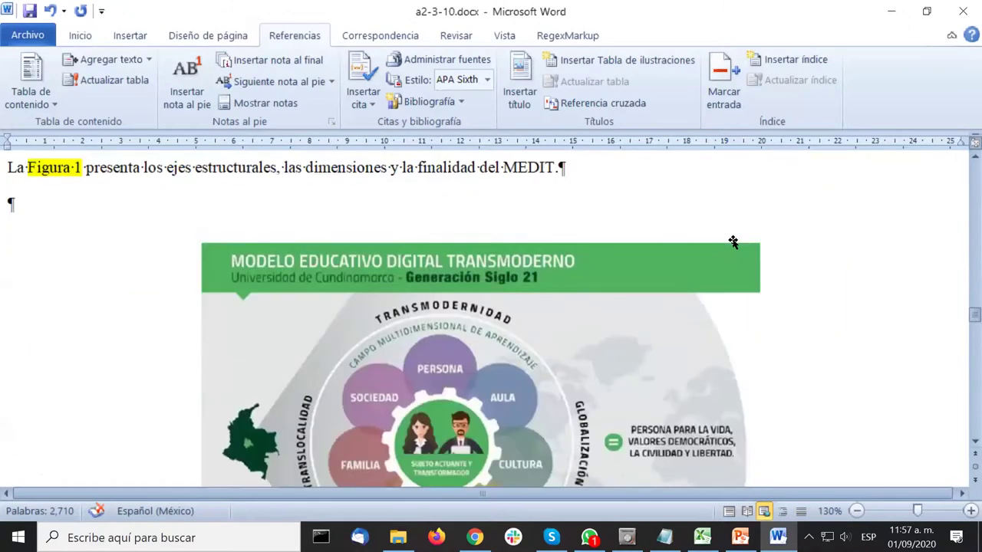
pyautogui.scroll(-3, 733, 248)
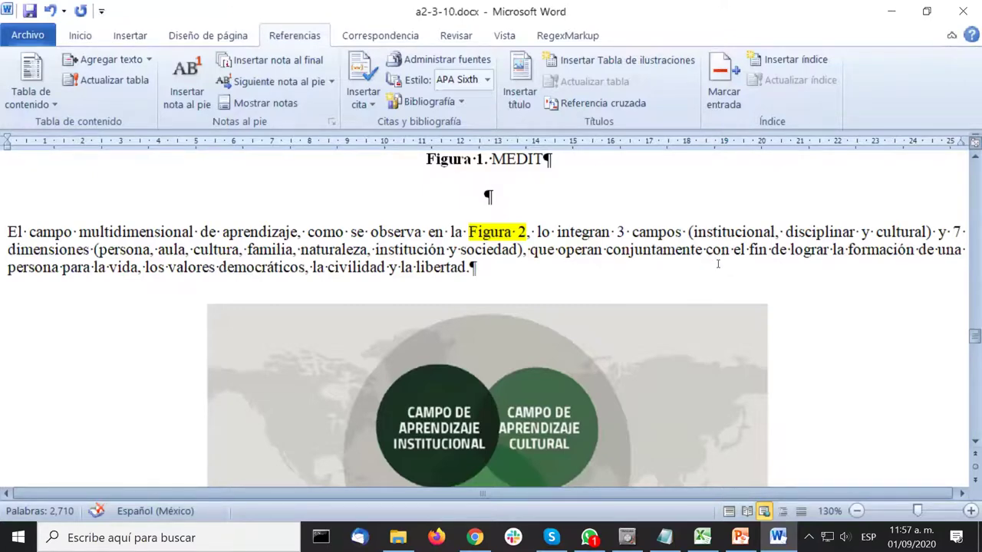
pyautogui.scroll(-8, 824, 256)
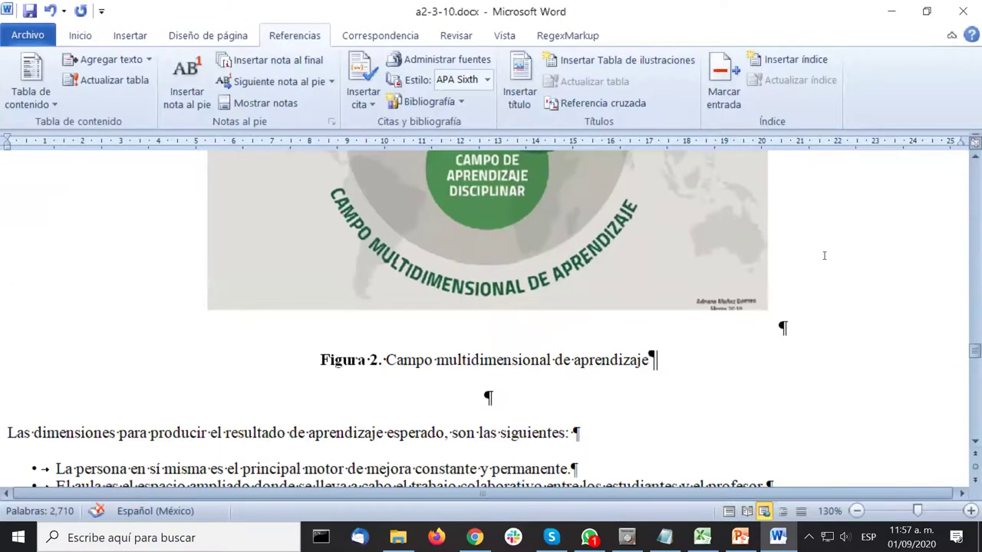
pyautogui.scroll(-20, 823, 256)
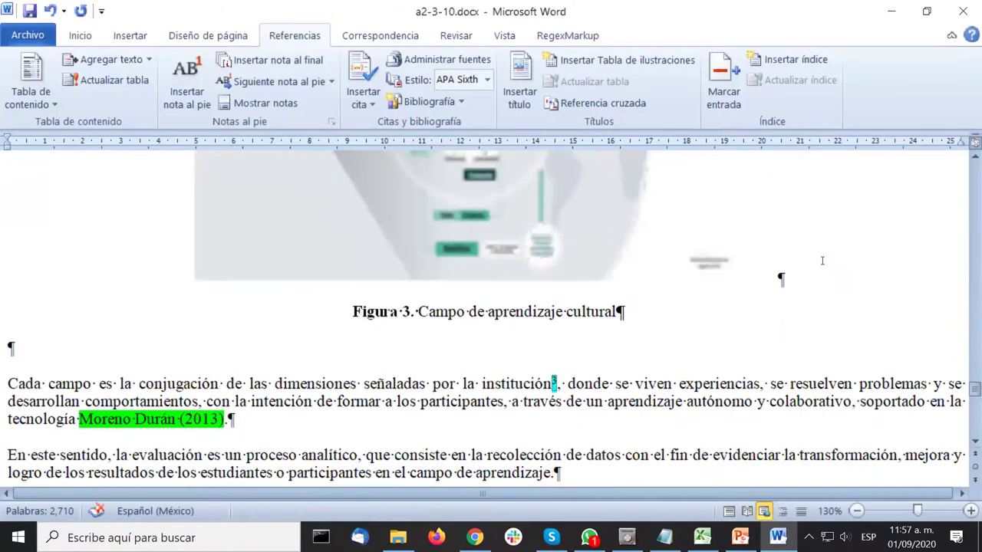
pyautogui.scroll(-5, 823, 261)
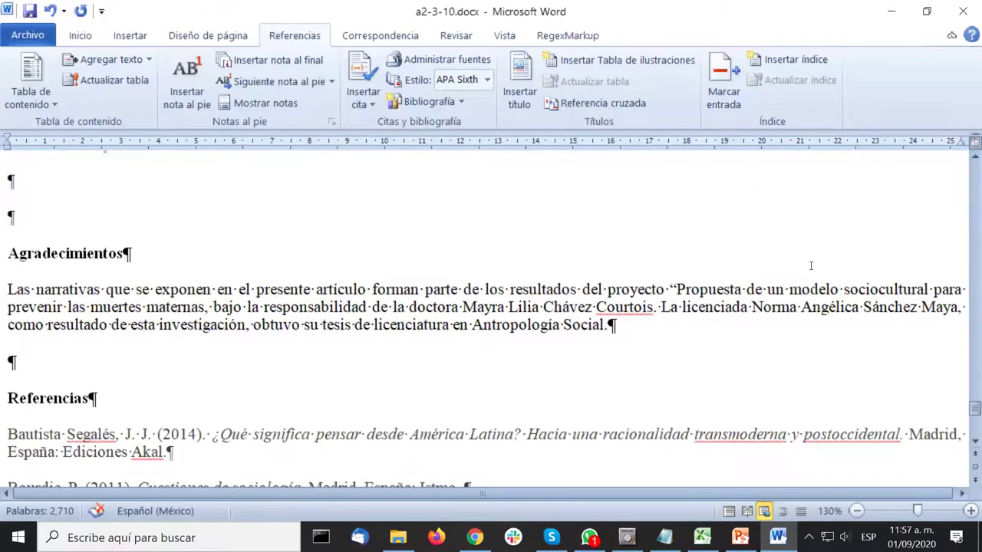
# Select the closing paragraph that begins "En resumen" before the acknowledgements.
pyautogui.scroll(4, 320, 262)
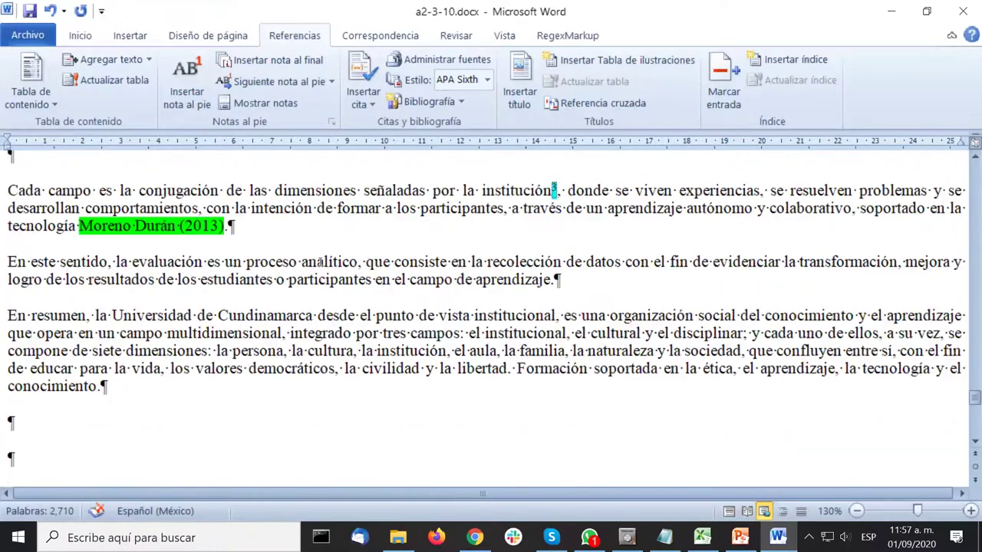
pyautogui.scroll(-1, 141, 290)
pyautogui.moveTo(127, 285); pyautogui.dragTo(21, 214)
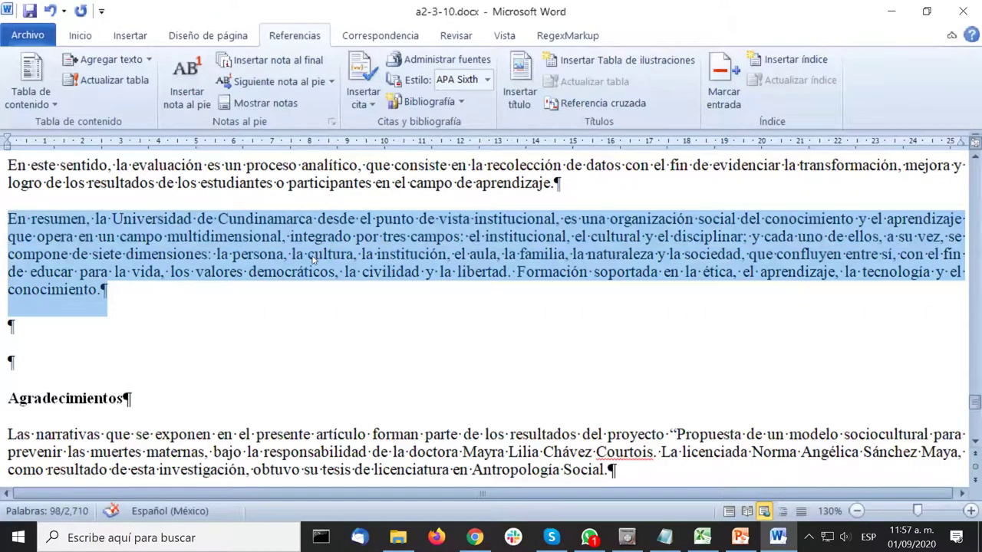
# Select the "Agradecimientos" heading with its paragraph and check the section's place after the article's closing text.
pyautogui.scroll(-2, 309, 253)
pyautogui.scroll(-1, 309, 251)
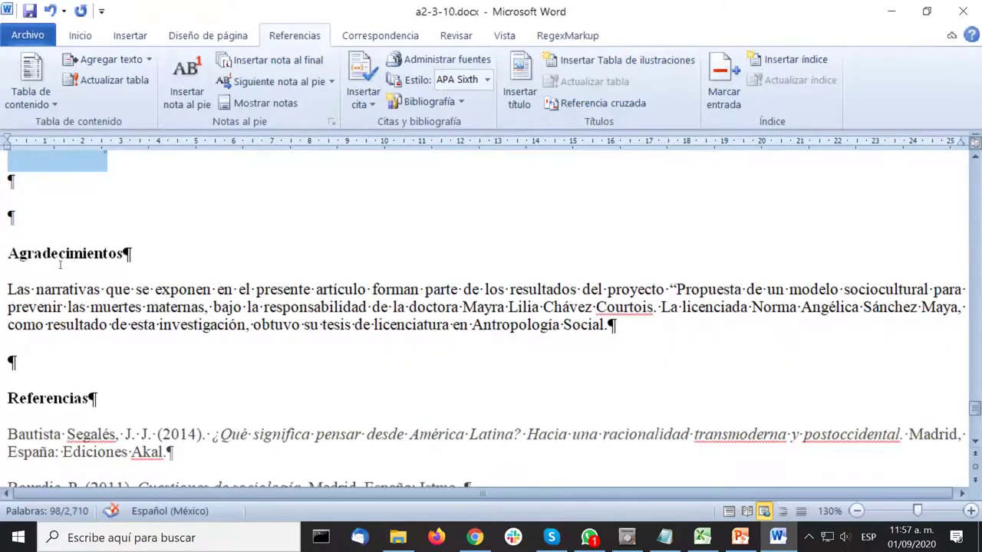
pyautogui.moveTo(8, 253); pyautogui.dragTo(612, 334)
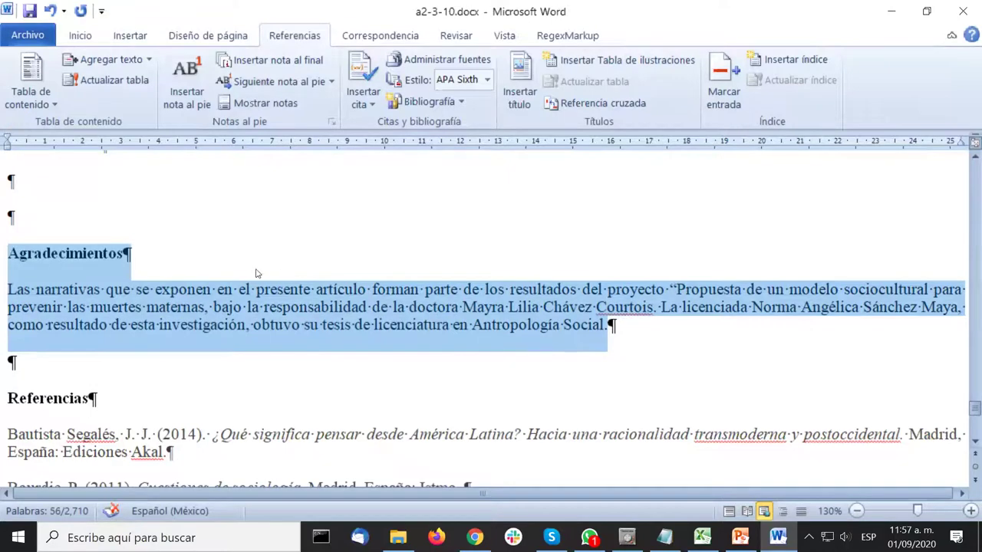
pyautogui.scroll(2, 311, 327)
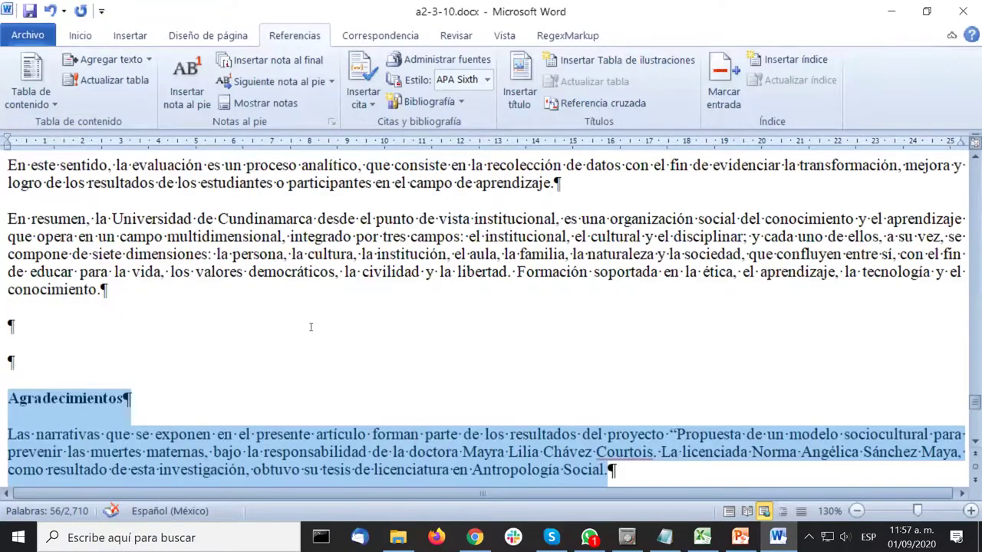
pyautogui.scroll(-2, 310, 329)
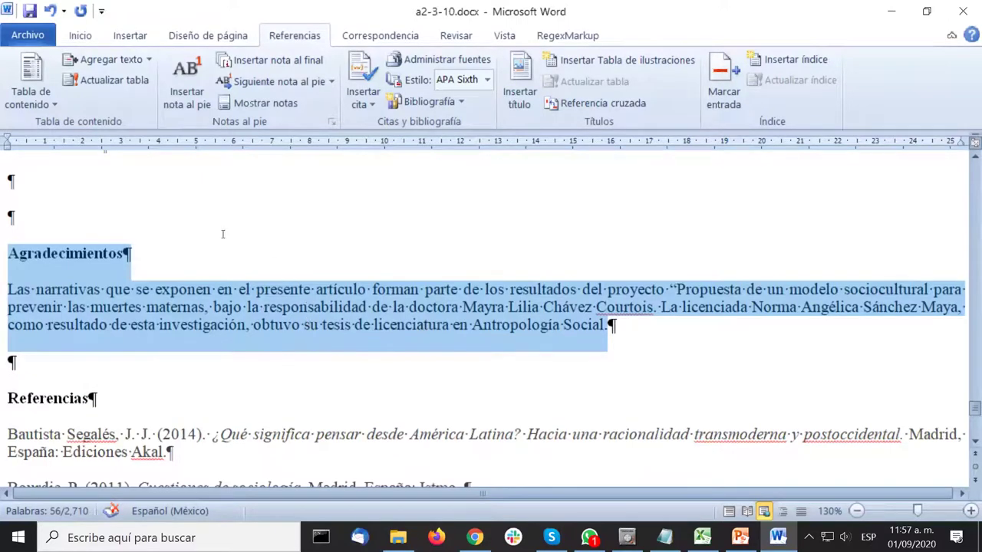
# Go to the "Referencias" section and select its first and second entries one at a time.
pyautogui.scroll(-2, 221, 258)
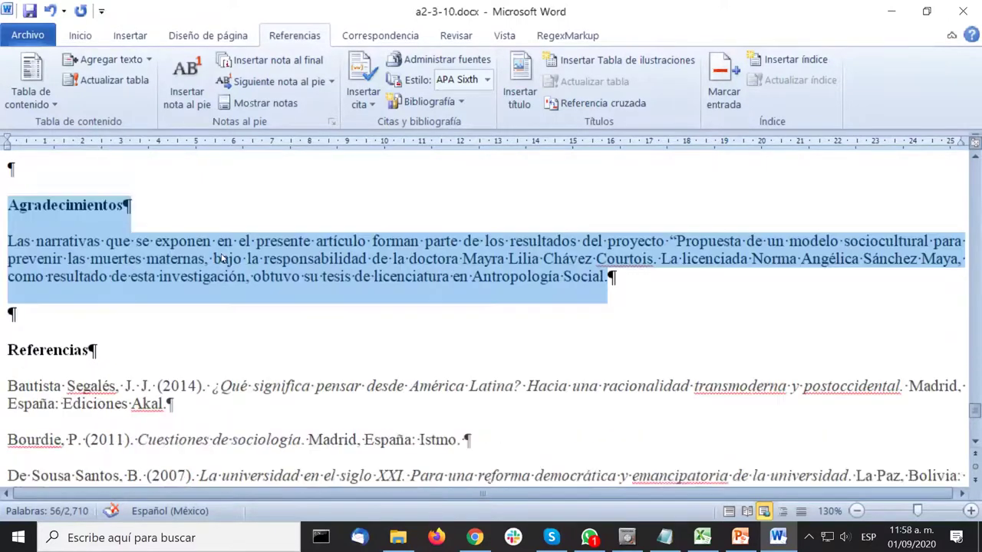
pyautogui.scroll(1, 220, 258)
pyautogui.scroll(-1, 221, 257)
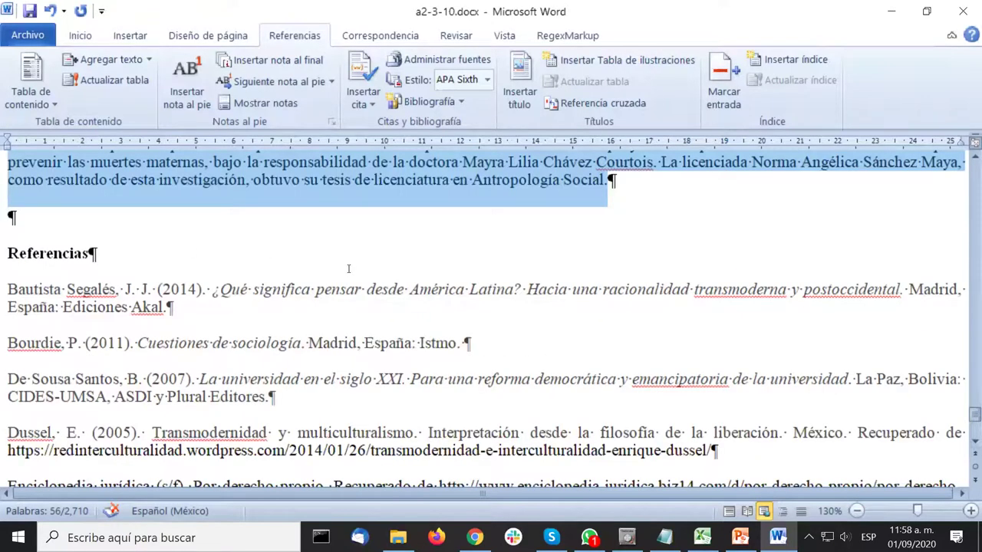
pyautogui.scroll(-2, 253, 318)
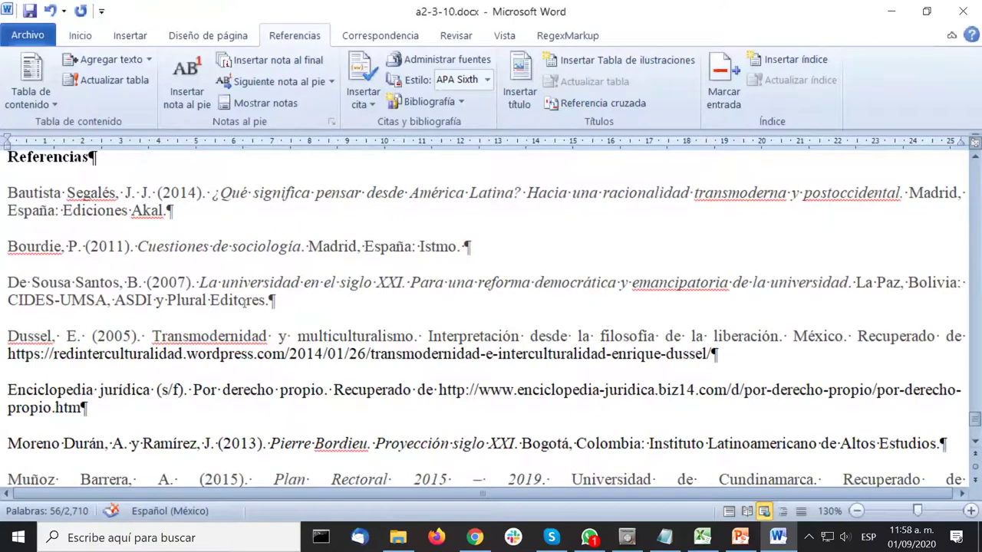
pyautogui.tripleClick(160, 215)
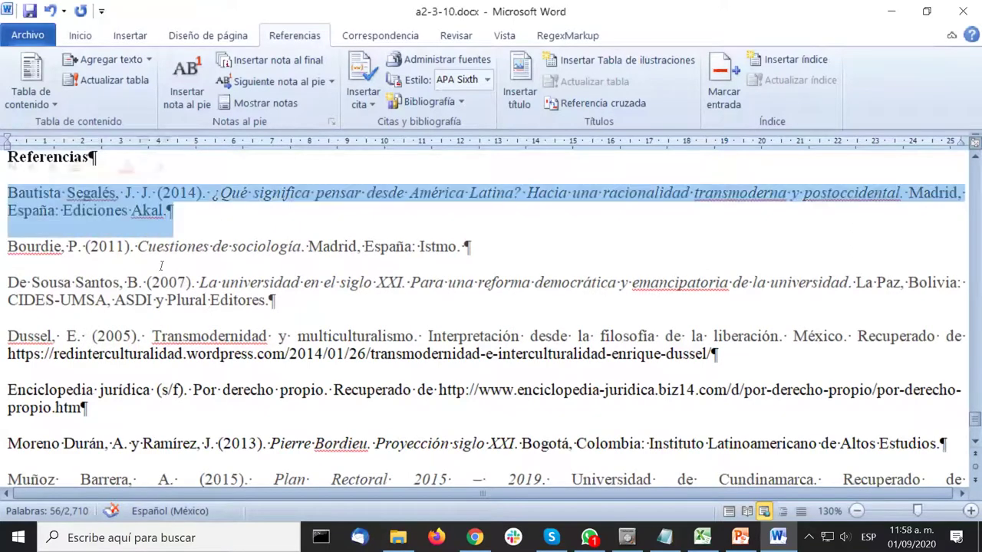
pyautogui.moveTo(468, 247); pyautogui.dragTo(6, 247)
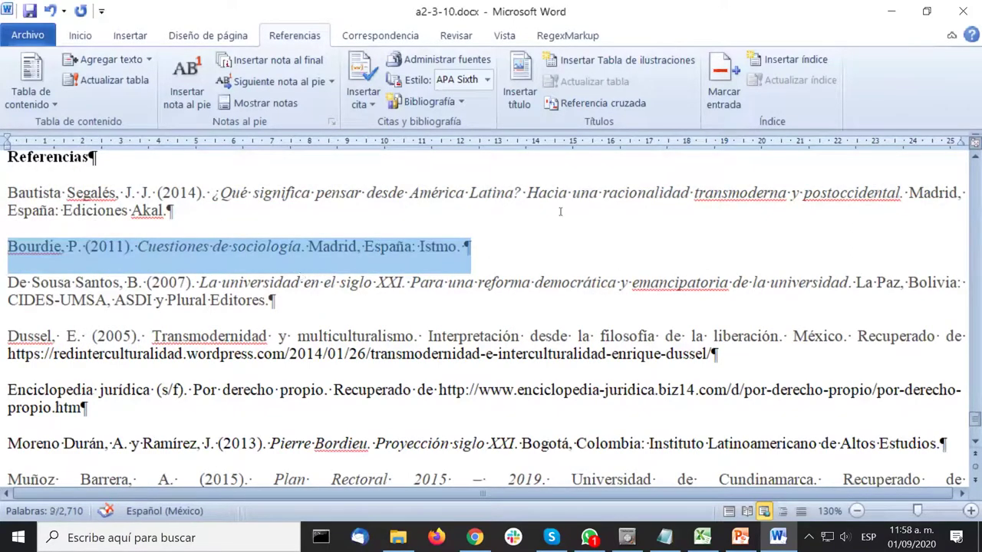
# Hide and redisplay the paragraph marks, and place the cursor at the end of the second reference.
pyautogui.click(79, 35)
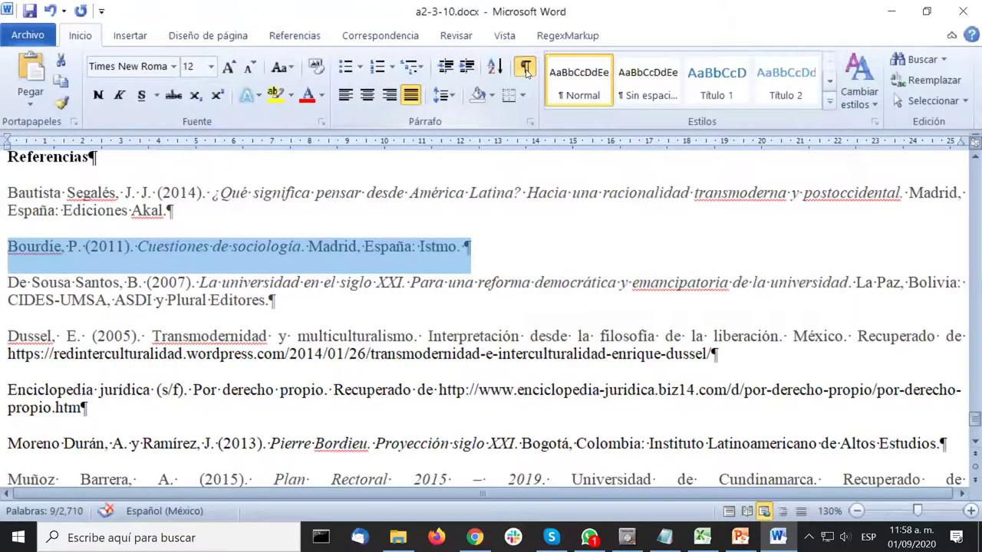
pyautogui.click(528, 73)
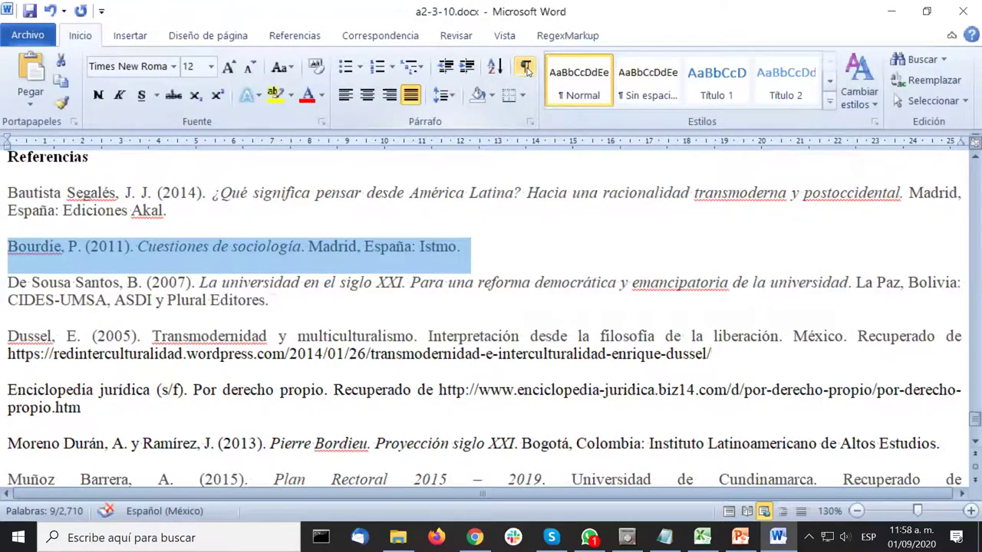
pyautogui.click(528, 72)
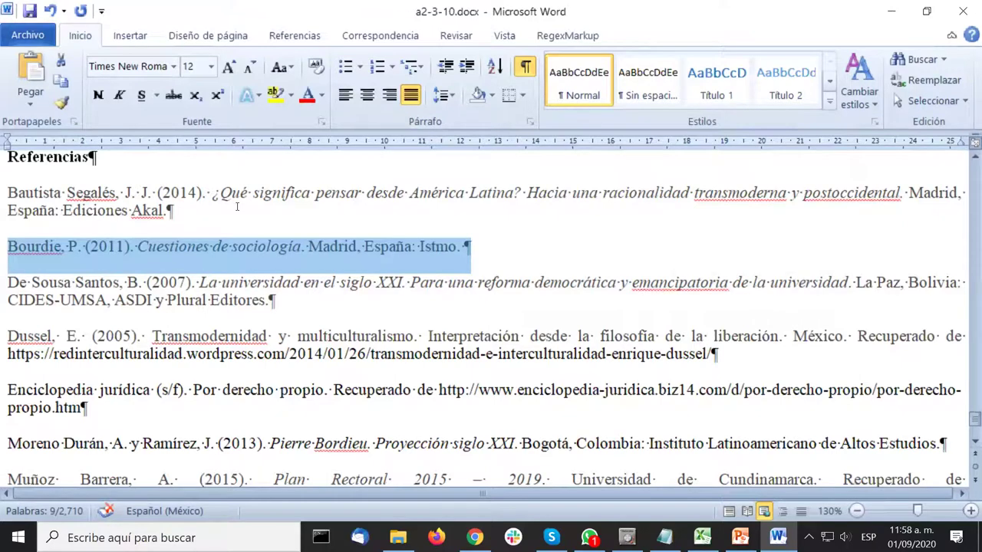
pyautogui.click(482, 248)
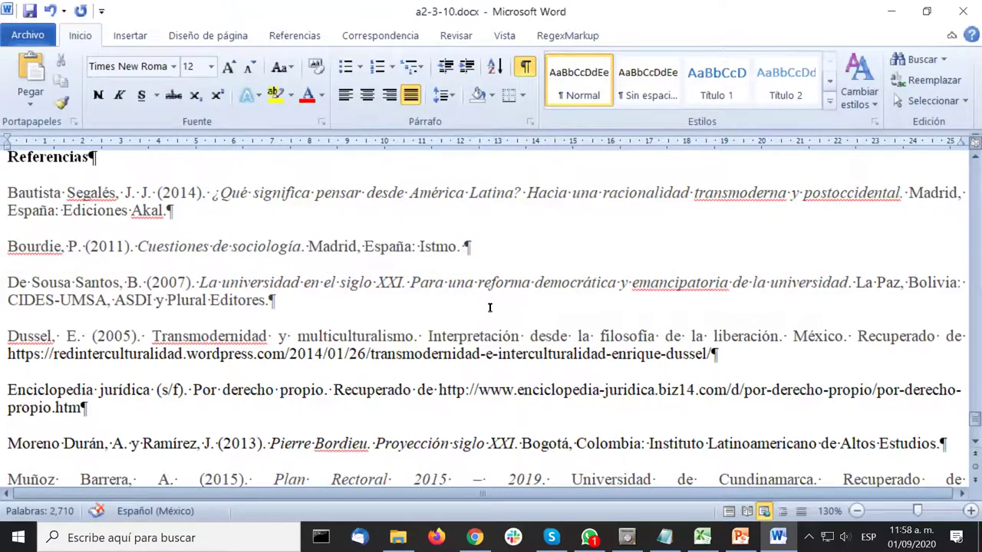
# Review the reference list through its final entry and return to the "Referencias" heading.
pyautogui.scroll(-2, 513, 209)
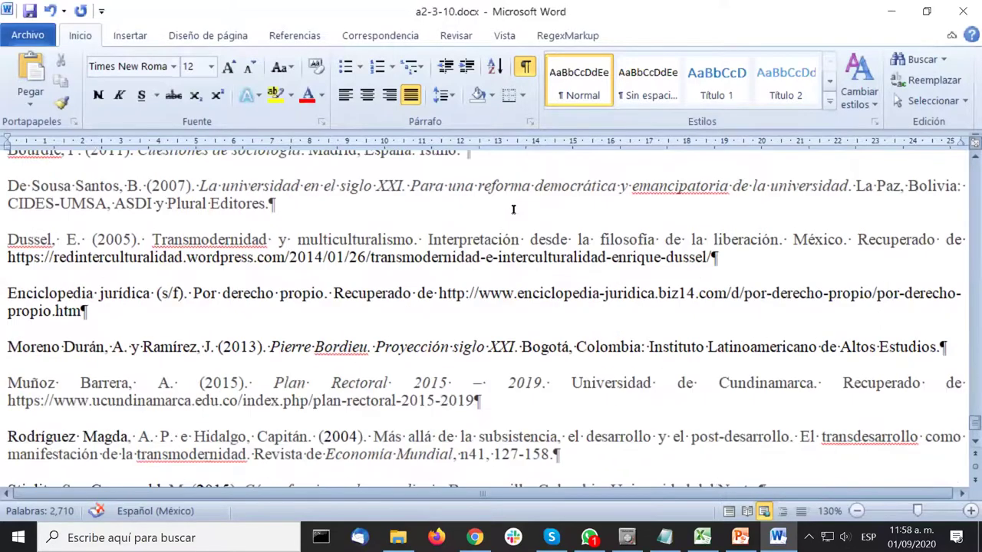
pyautogui.scroll(-2, 514, 209)
pyautogui.scroll(3, 516, 207)
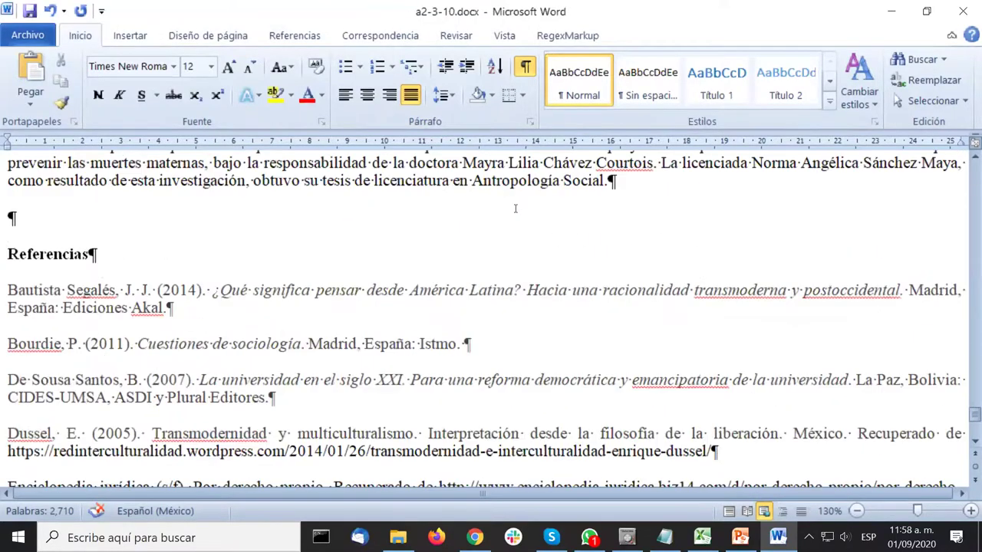
pyautogui.scroll(-5, 516, 207)
pyautogui.scroll(-1, 516, 207)
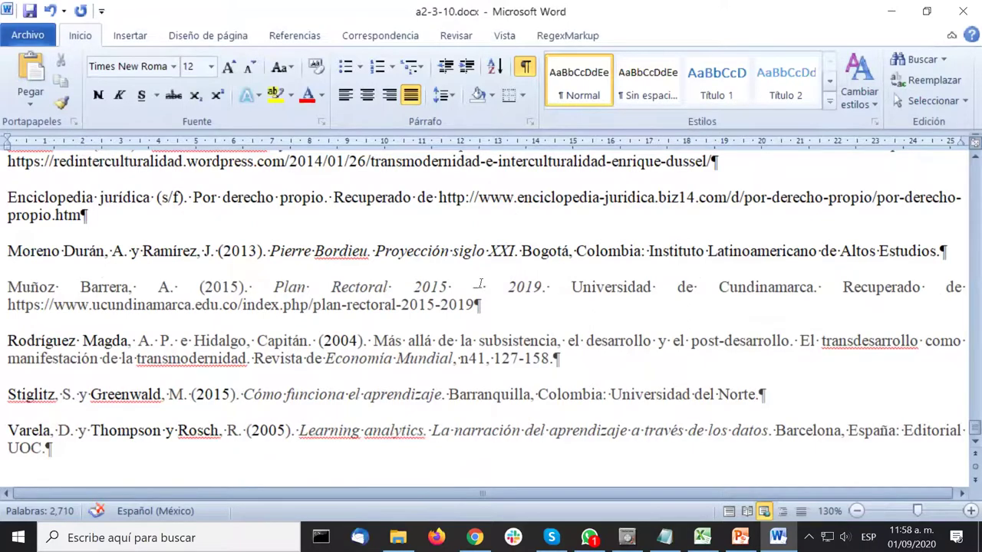
pyautogui.scroll(5, 480, 284)
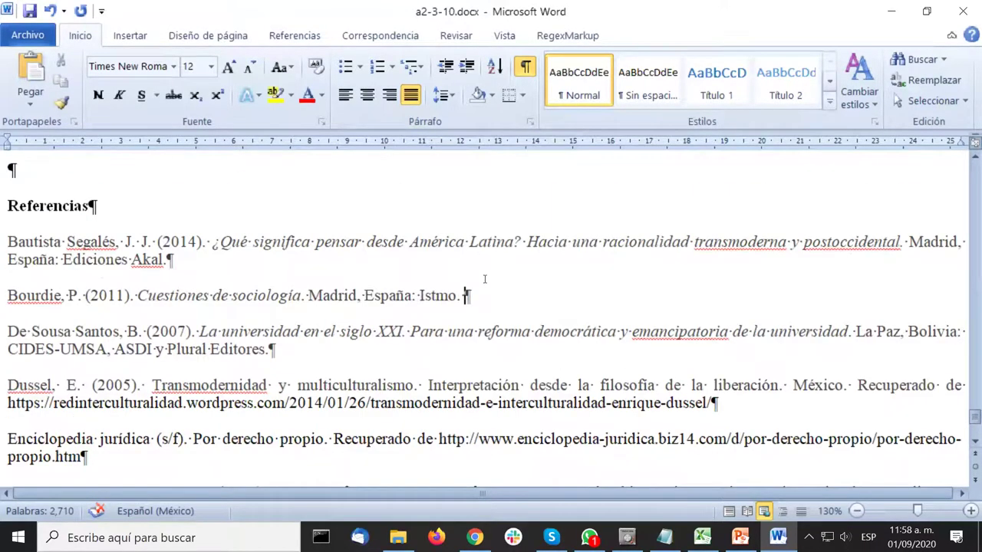
# Review the article backwards from the end of the reference list to the DOI and title block.
pyautogui.scroll(-5, 484, 280)
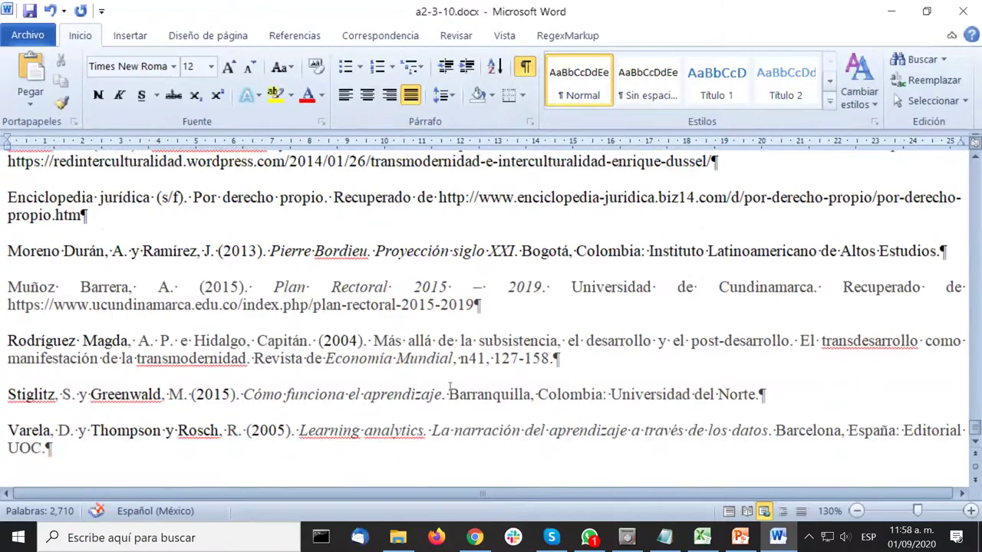
pyautogui.scroll(10, 675, 435)
pyautogui.scroll(20, 676, 468)
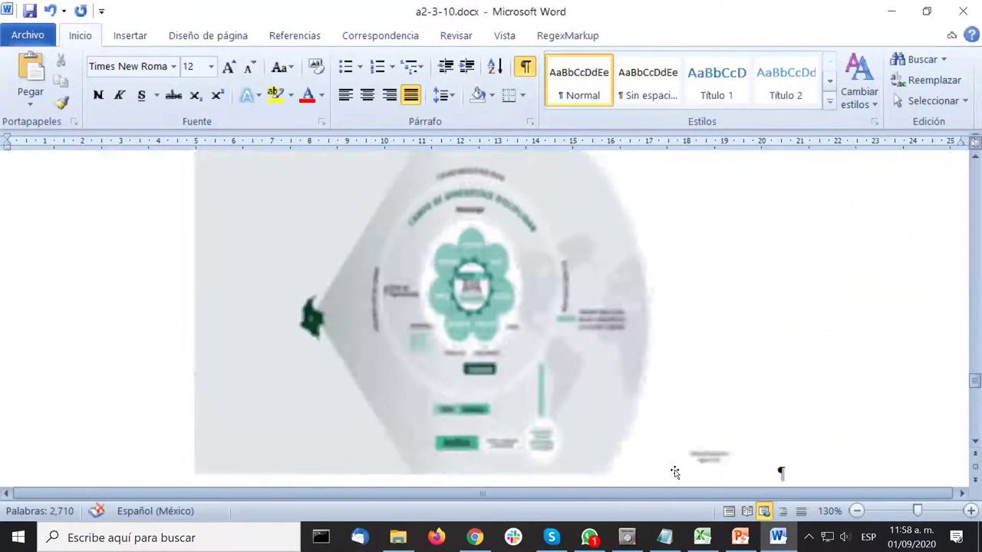
pyautogui.scroll(15, 658, 454)
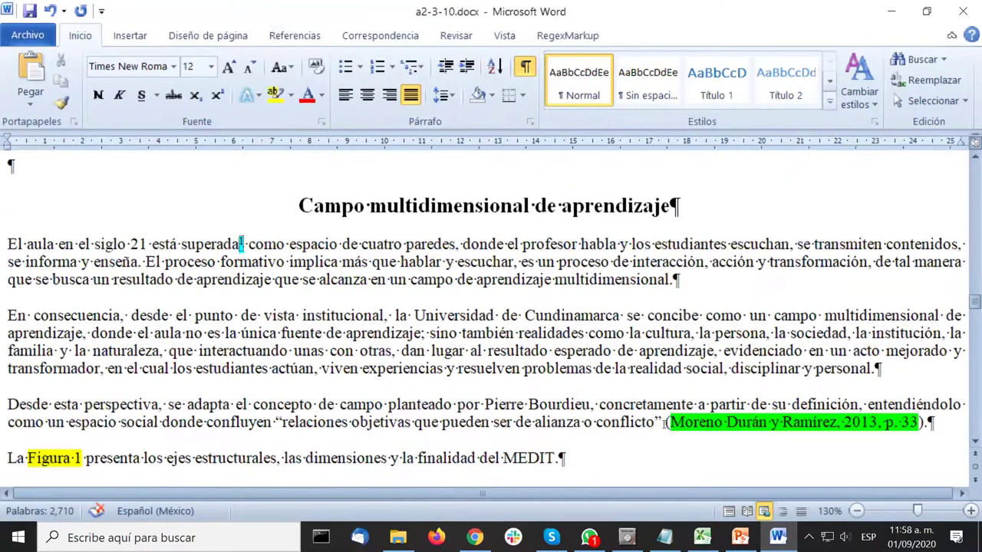
pyautogui.scroll(15, 676, 388)
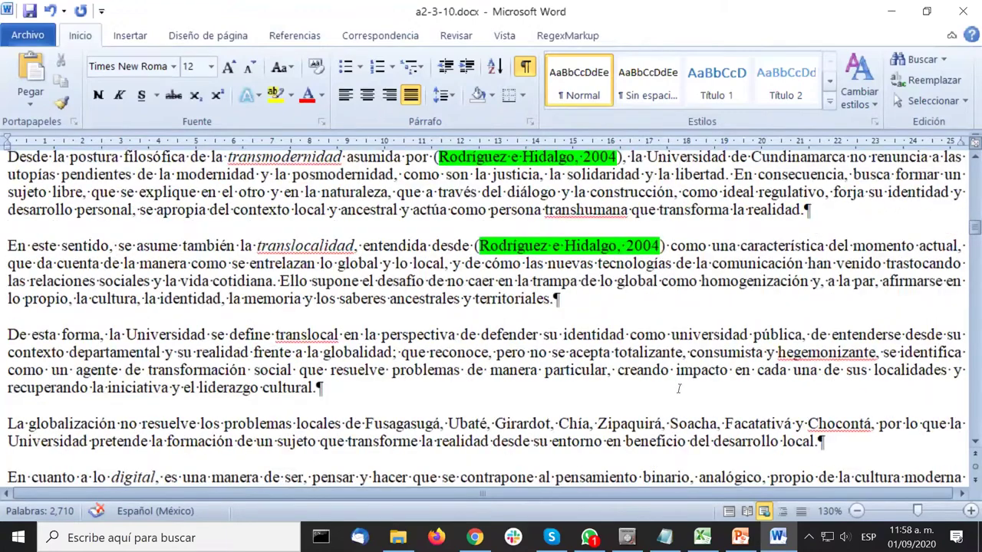
pyautogui.scroll(5, 687, 403)
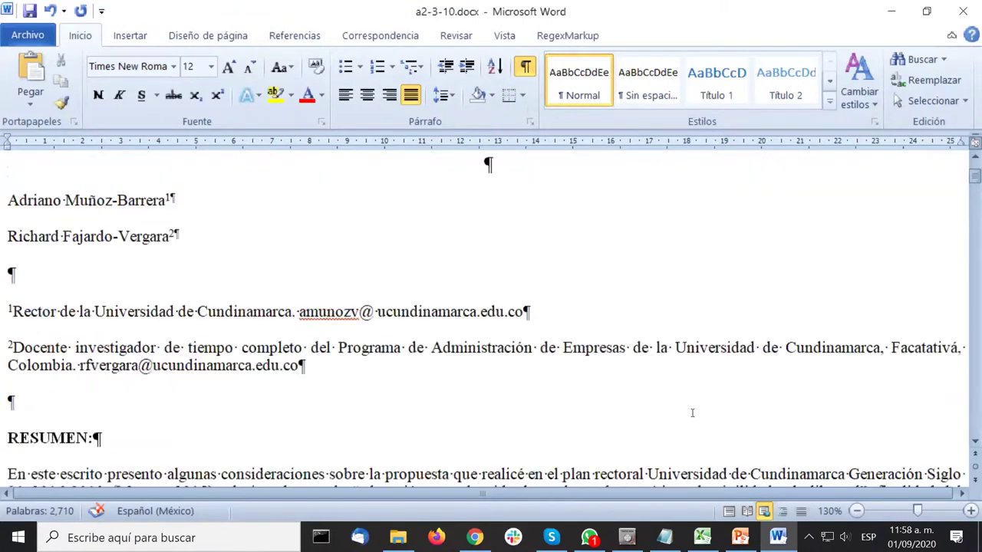
pyautogui.scroll(3, 680, 341)
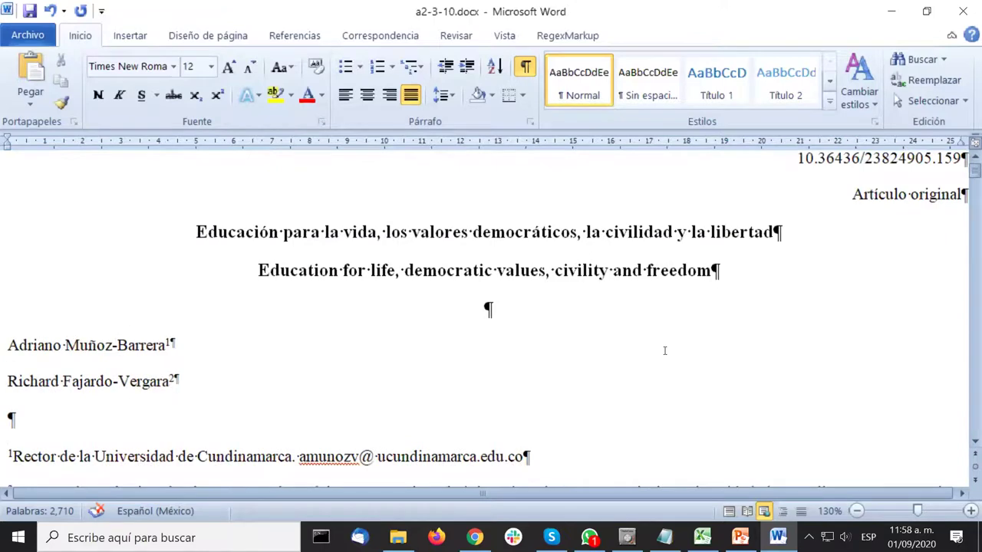
pyautogui.scroll(1, 660, 342)
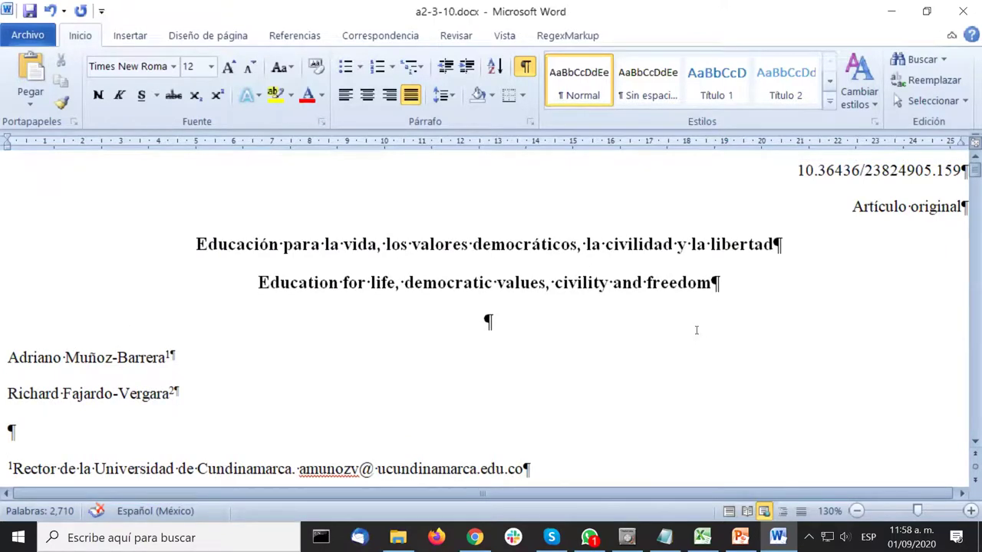
# Close a2-3-10.docx with its changes saved, and select a1-1-2.docx in the scielo_markup folder.
pyautogui.click(965, 8)
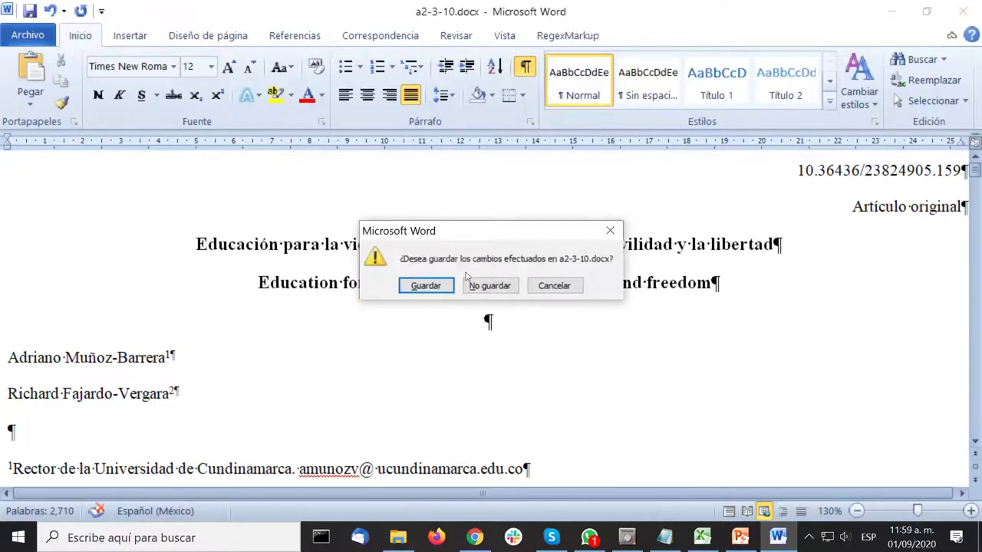
pyautogui.click(426, 287)
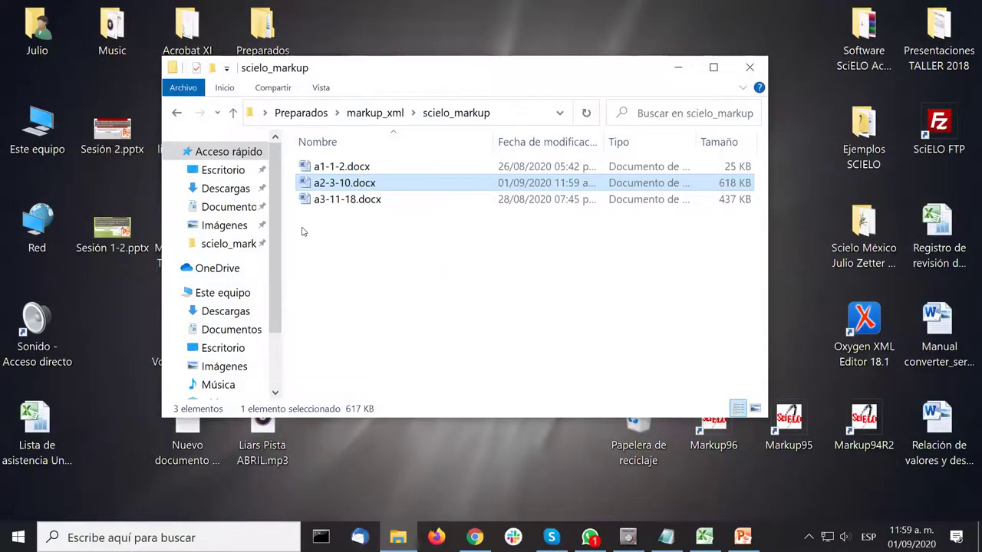
pyautogui.click(324, 165)
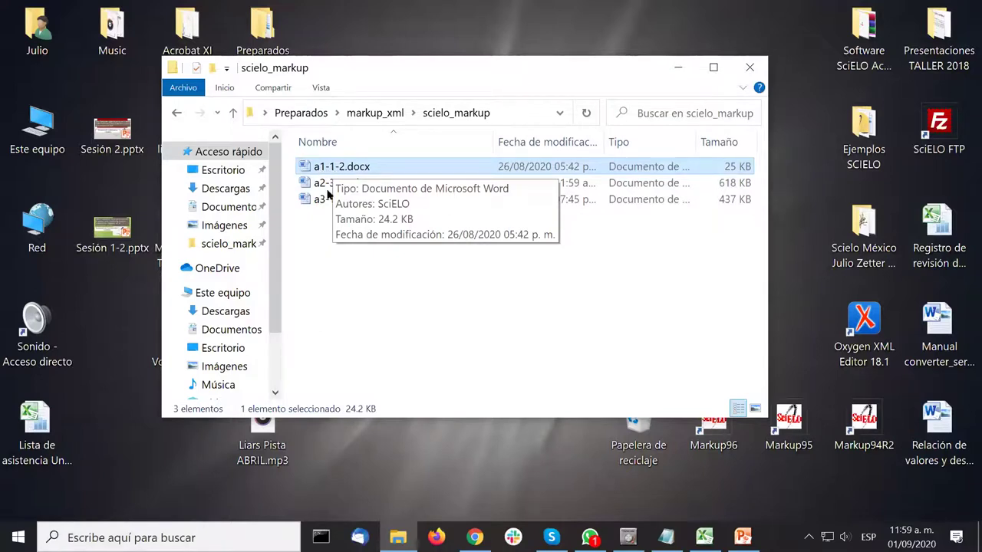
# Switch to Chrome, check the guide's naming rules for Word and PDF files and their folders, and minimise the browser.
pyautogui.click(475, 537)
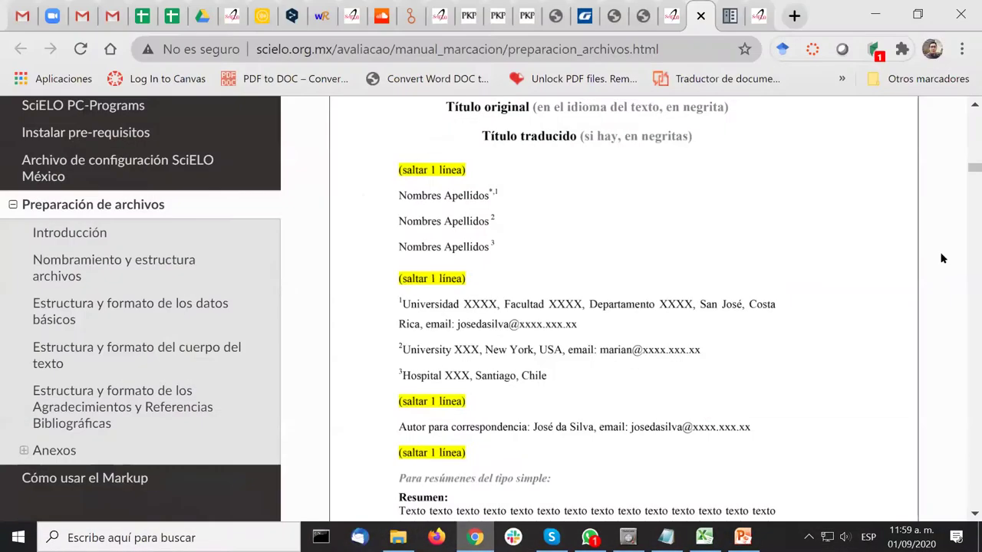
pyautogui.scroll(10, 838, 318)
pyautogui.scroll(-10, 835, 311)
pyautogui.scroll(3, 835, 311)
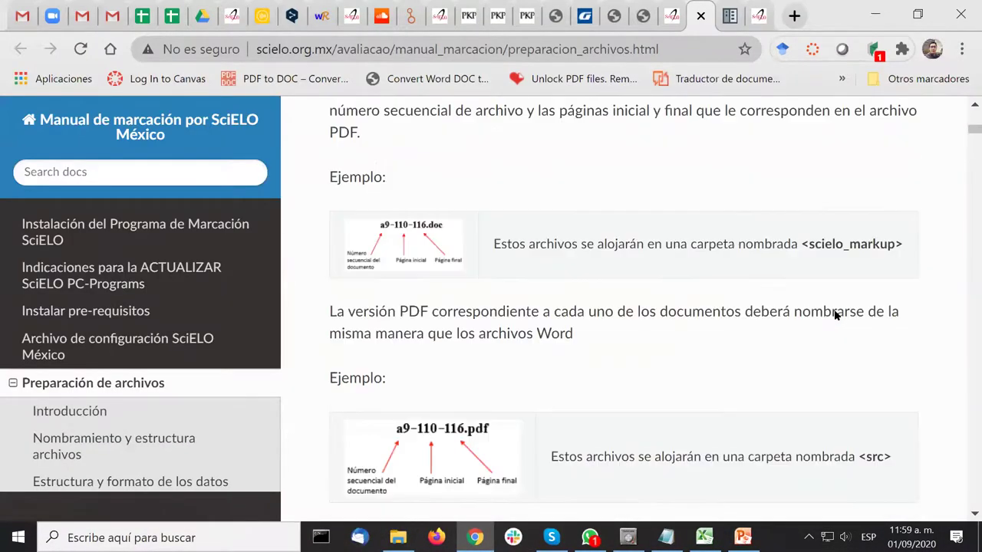
pyautogui.scroll(-3, 675, 280)
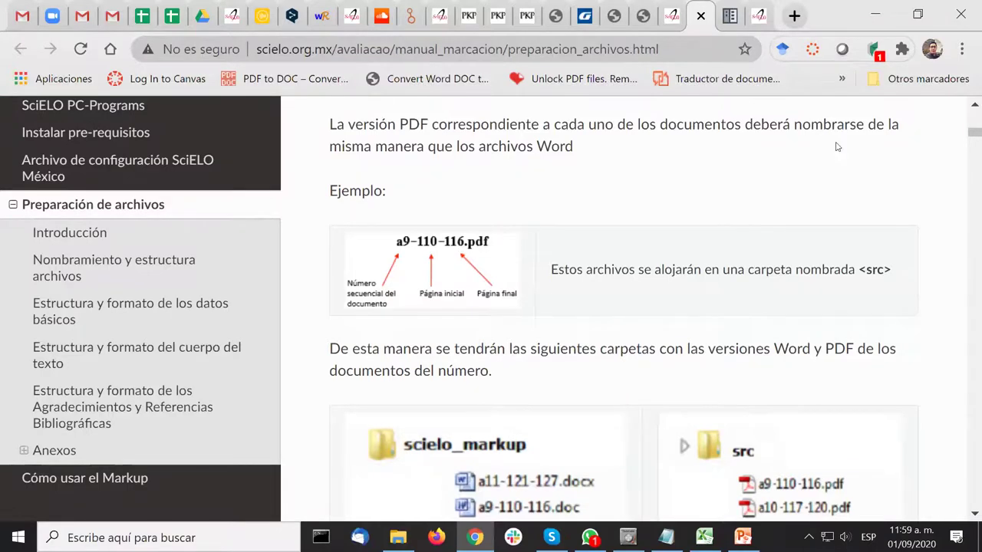
pyautogui.click(882, 6)
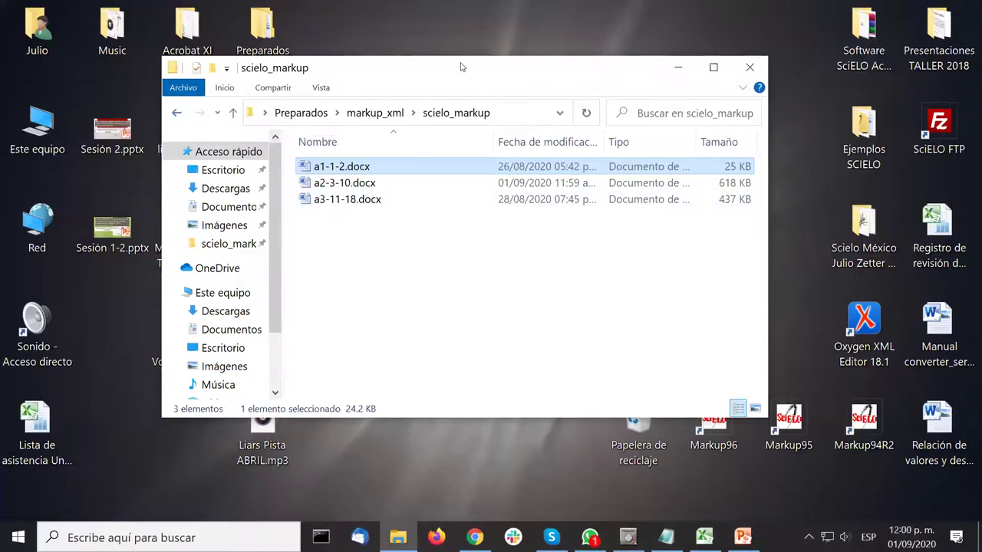
# Reposition the folder window, return to markup_xml, and open its src folder.
pyautogui.moveTo(461, 67); pyautogui.dragTo(458, 102)
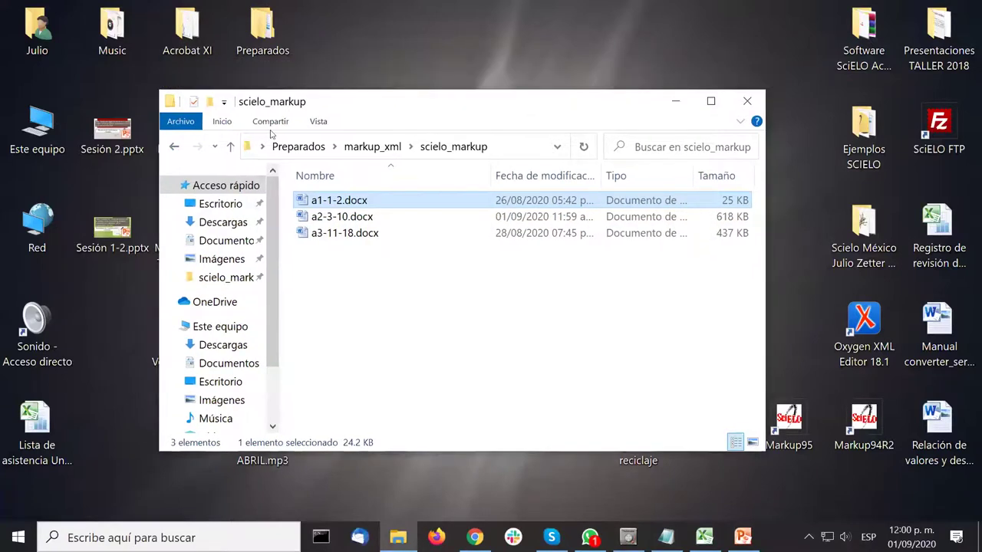
pyautogui.click(174, 154)
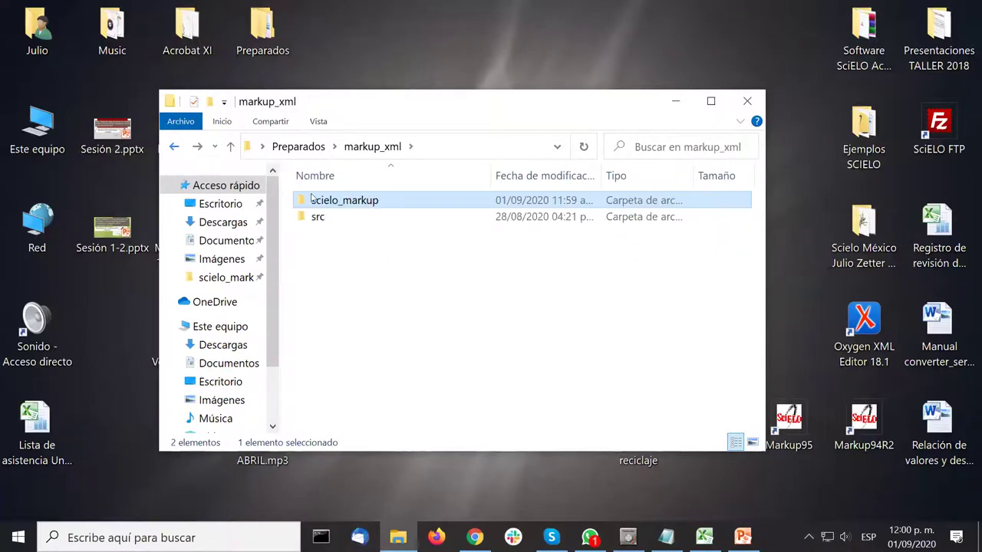
pyautogui.doubleClick(347, 218)
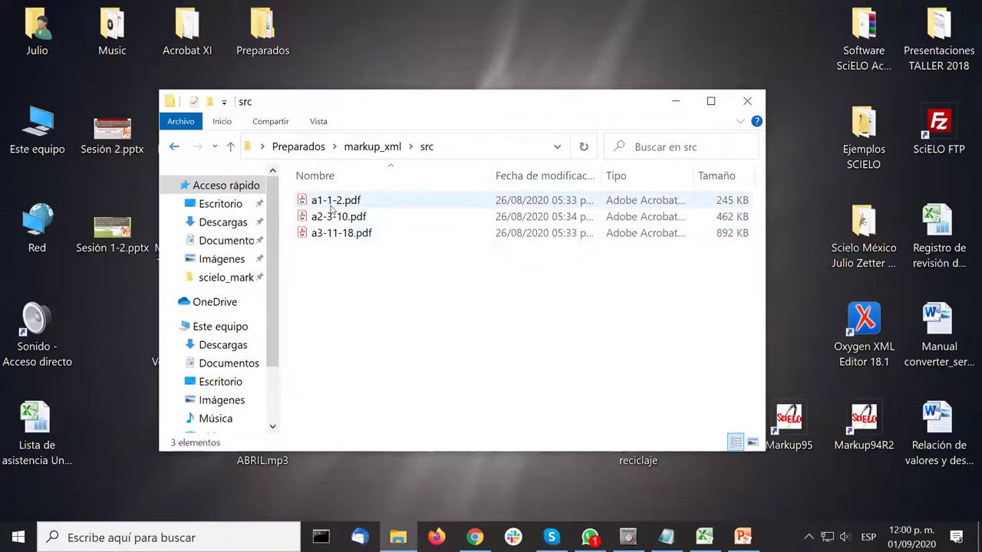
# Open a2-3-10.pdf, collapse the tools pane to view its first page, and close the PDF.
pyautogui.click(334, 219)
pyautogui.doubleClick(335, 219)
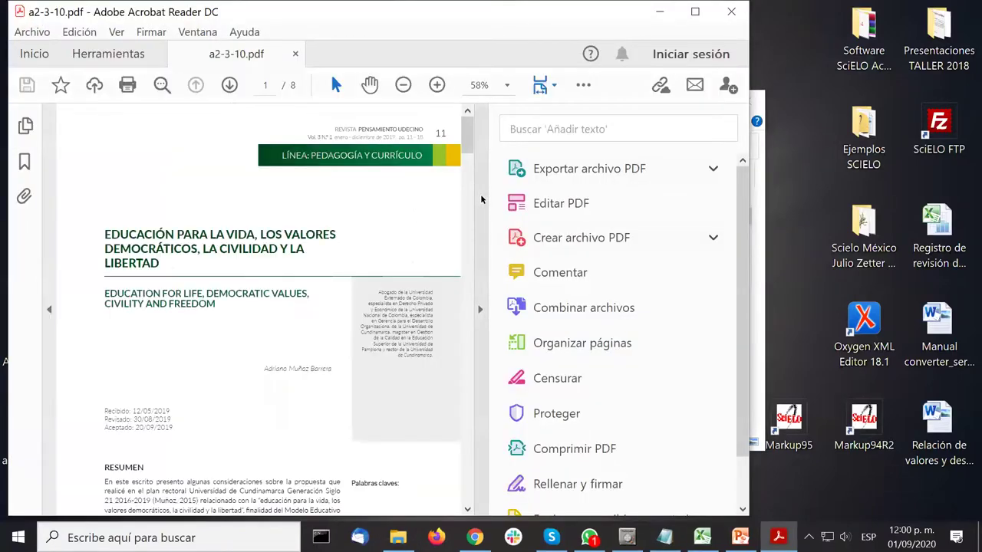
pyautogui.moveTo(699, 122)
pyautogui.mouseDown()
pyautogui.moveTo(689, 465)
pyautogui.moveTo(690, 131)
pyautogui.mouseUp()
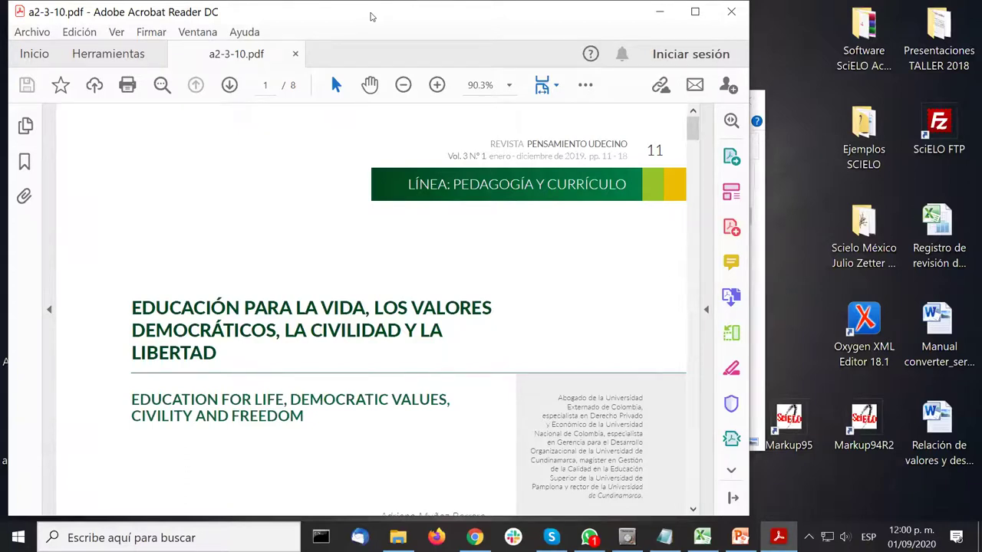
pyautogui.click(737, 13)
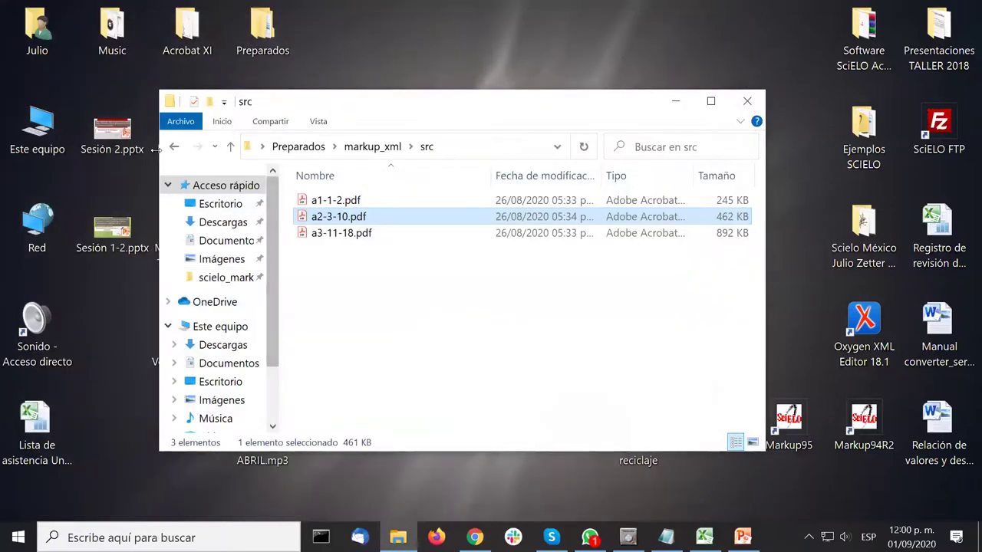
# Return to the scielo_markup folder, look over its Word files, and open a3-11-18.docx.
pyautogui.click(172, 147)
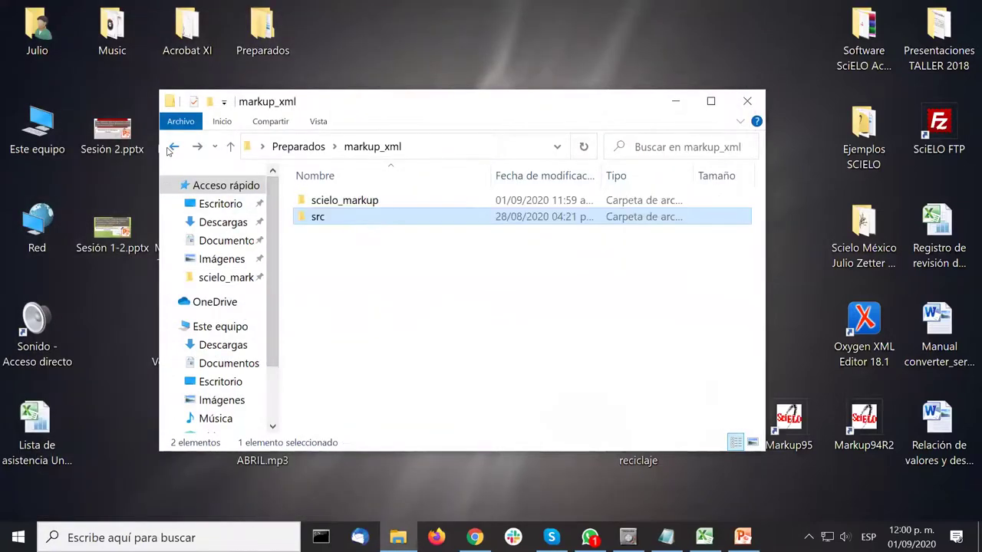
pyautogui.doubleClick(345, 200)
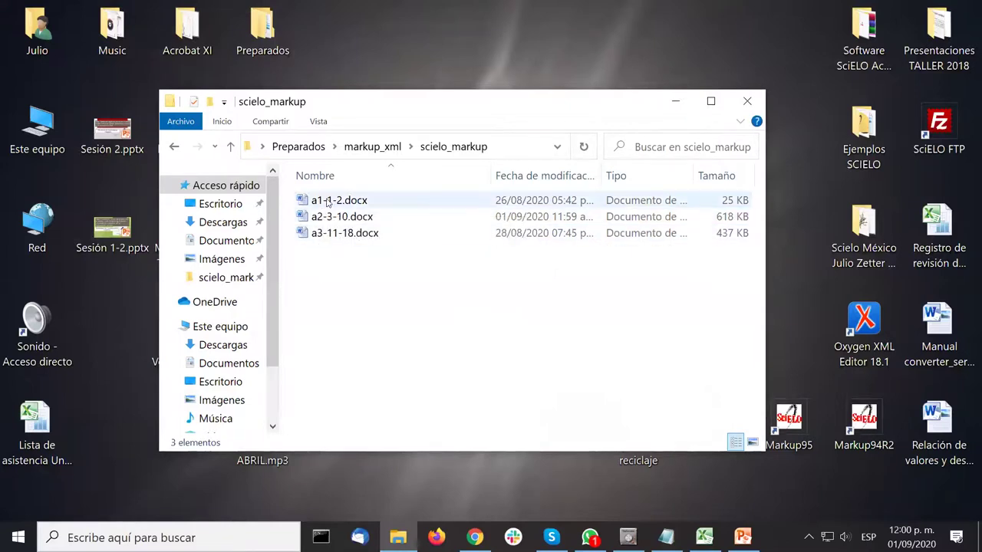
pyautogui.click(332, 202)
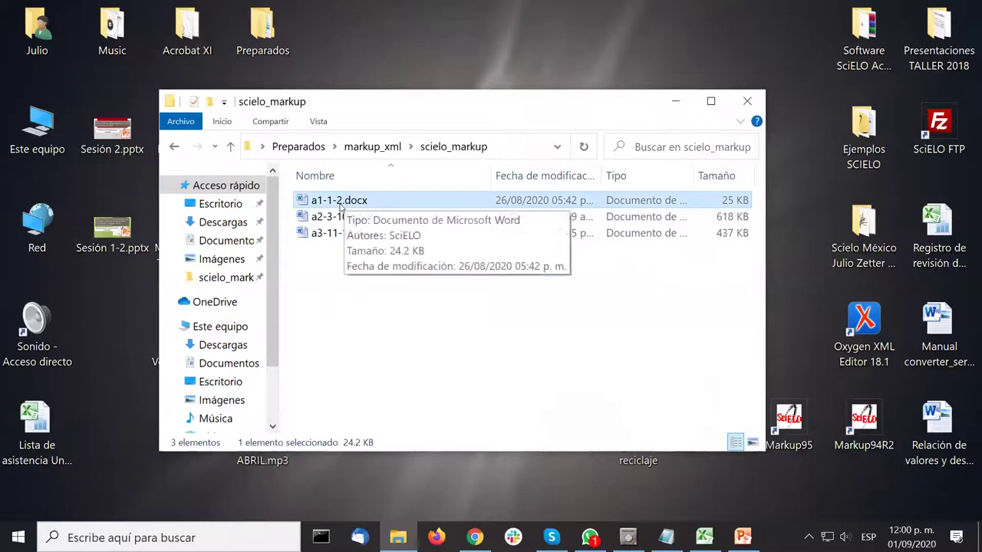
pyautogui.click(329, 221)
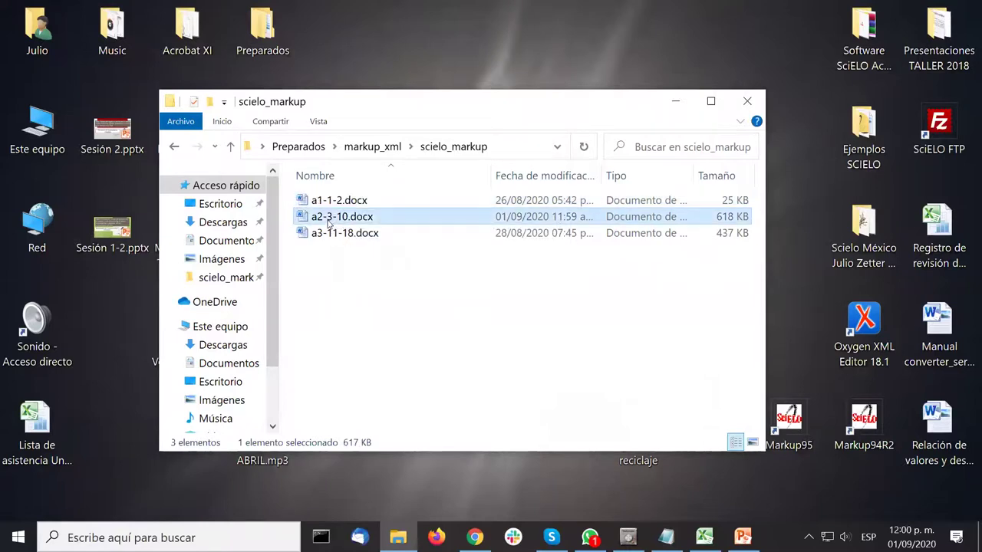
pyautogui.click(349, 218)
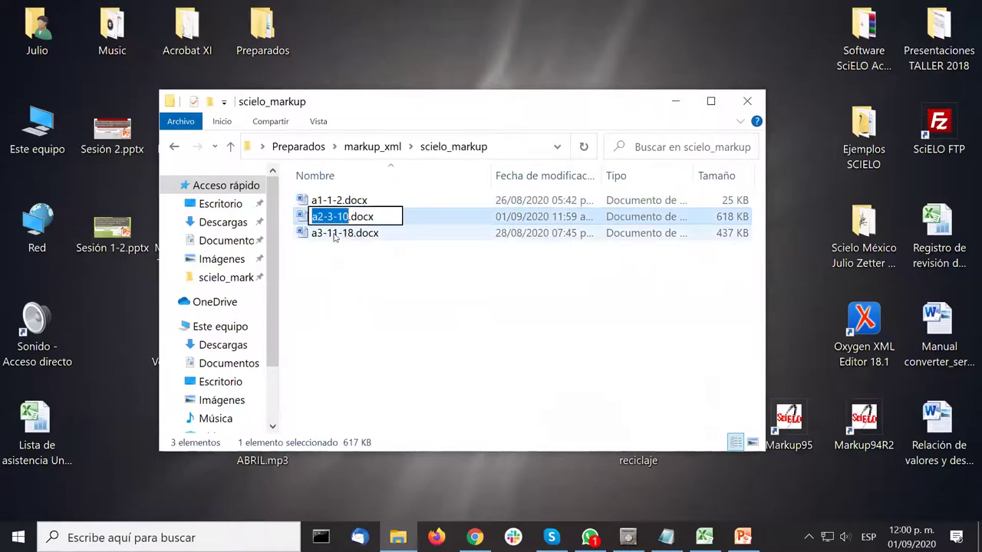
pyautogui.doubleClick(334, 234)
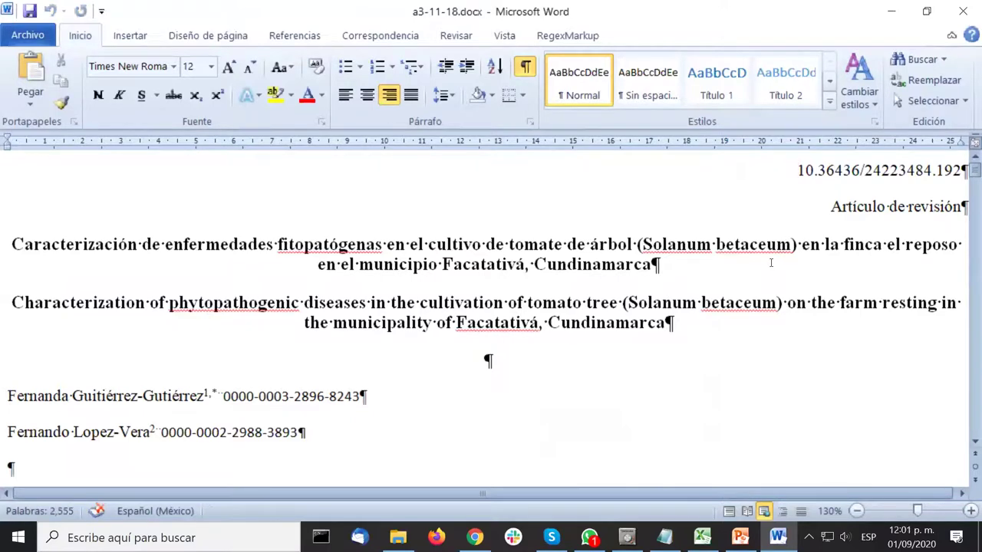
# Select the first author's ORCID, the first affiliation's postal code and the corresponding-author line one at a time.
pyautogui.scroll(-3, 771, 264)
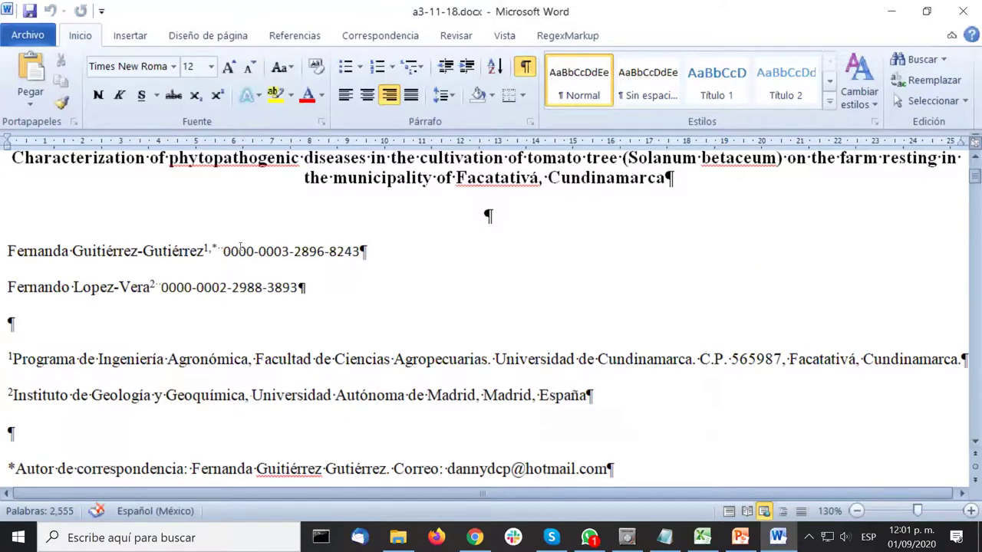
pyautogui.moveTo(224, 251); pyautogui.dragTo(357, 263)
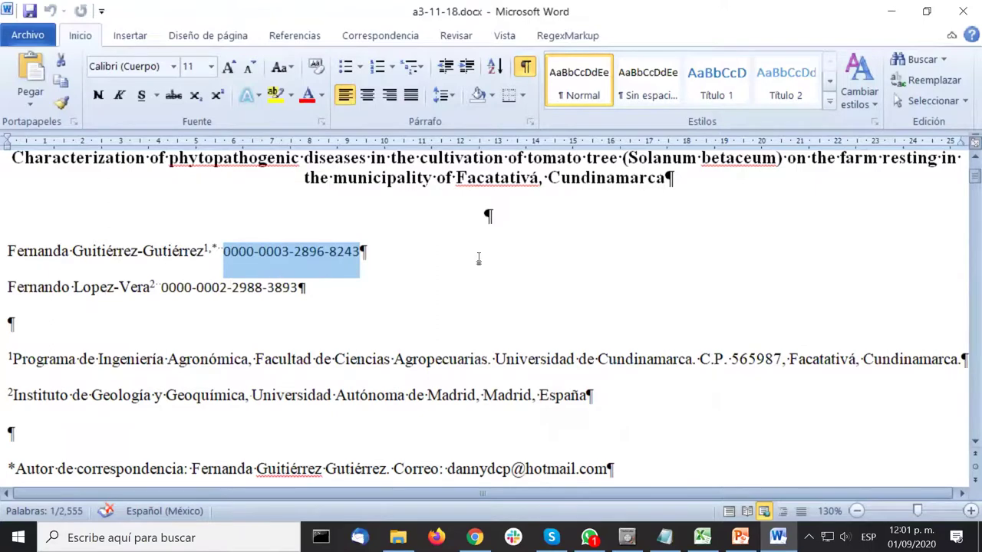
pyautogui.scroll(-2, 479, 258)
pyautogui.doubleClick(742, 264)
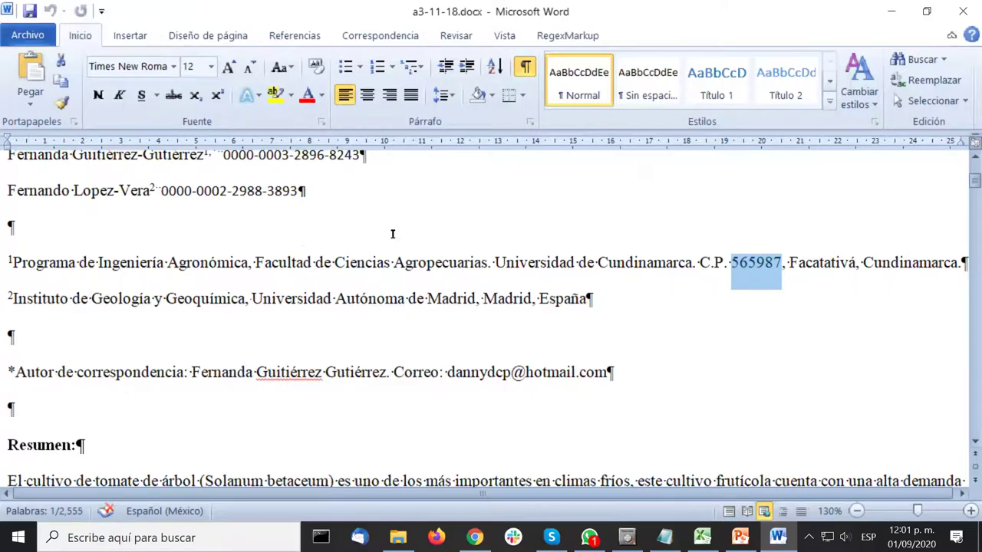
pyautogui.scroll(-3, 414, 217)
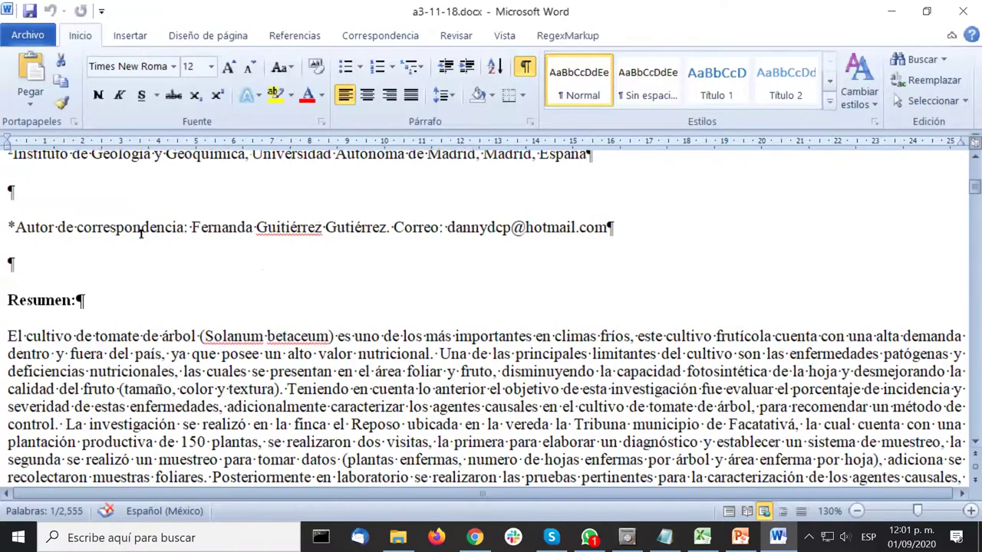
pyautogui.moveTo(7, 227); pyautogui.dragTo(610, 228)
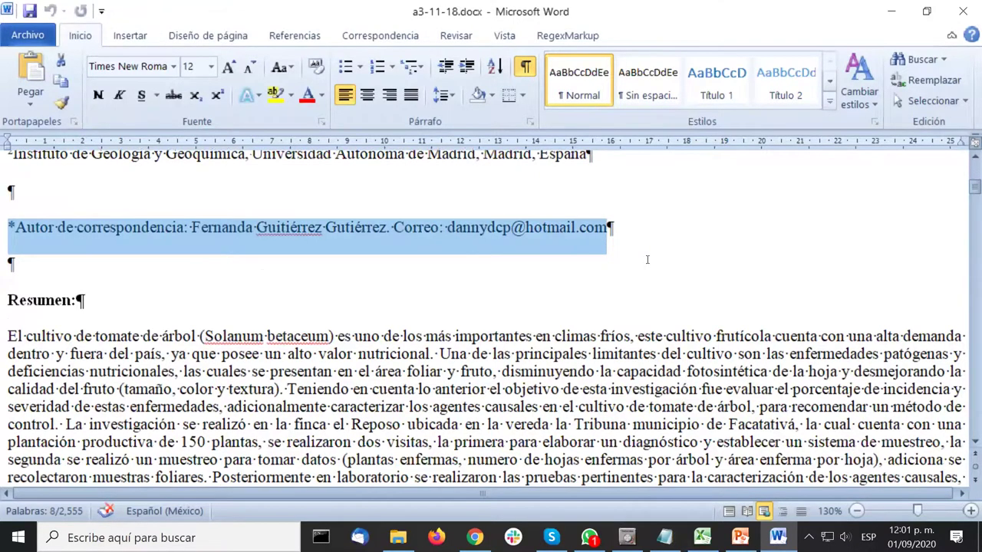
# Go to the "Introducción" section and select the superscript citation (1,2) ending its first paragraph.
pyautogui.scroll(-5, 647, 260)
pyautogui.scroll(-10, 647, 253)
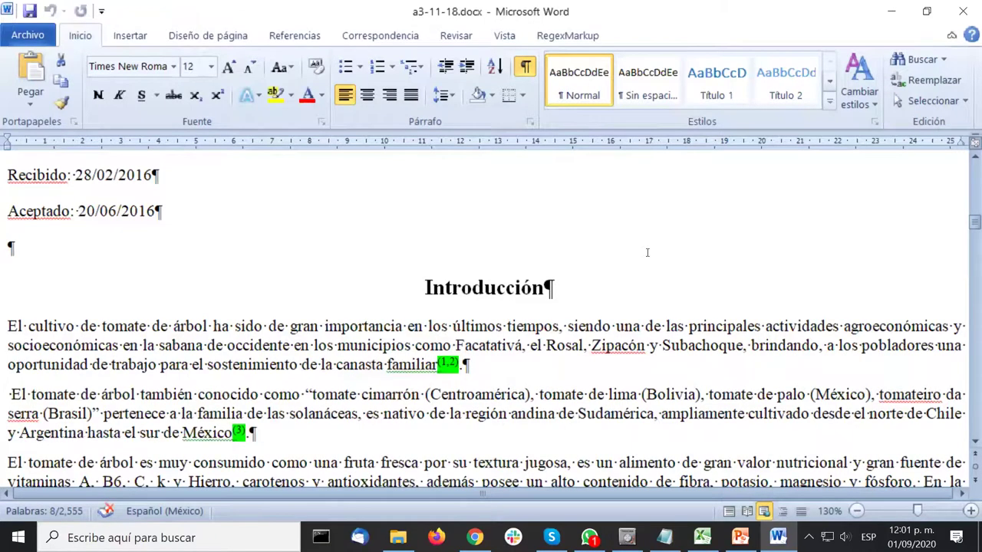
pyautogui.scroll(-2, 646, 252)
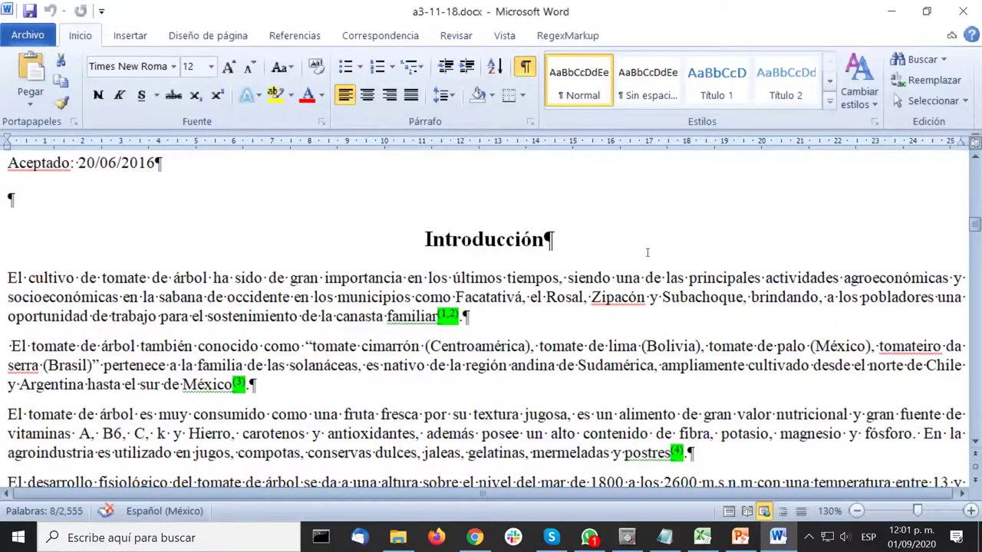
pyautogui.scroll(-8, 647, 252)
pyautogui.scroll(6, 647, 253)
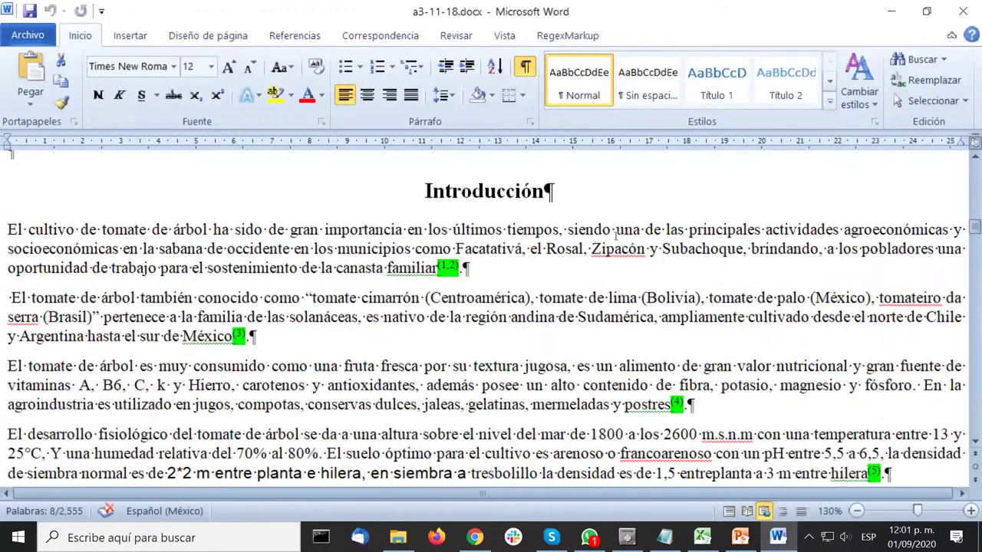
pyautogui.moveTo(438, 269); pyautogui.dragTo(498, 268)
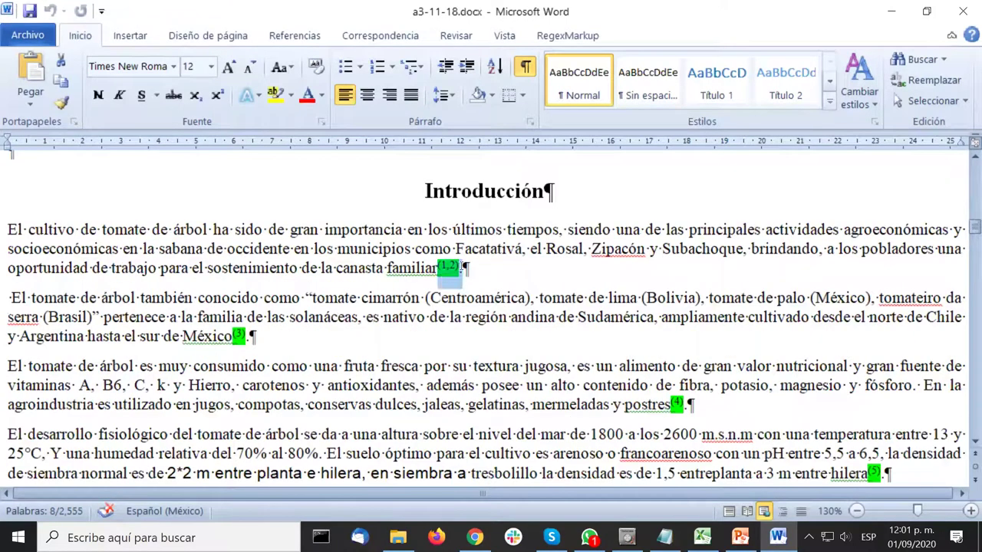
# Select only the superscript citation (1,2) ending the first "Introducción" paragraph, leaving out the final period.
pyautogui.hotkey('shift', 'Left')
pyautogui.hotkey('shift', 'Left')
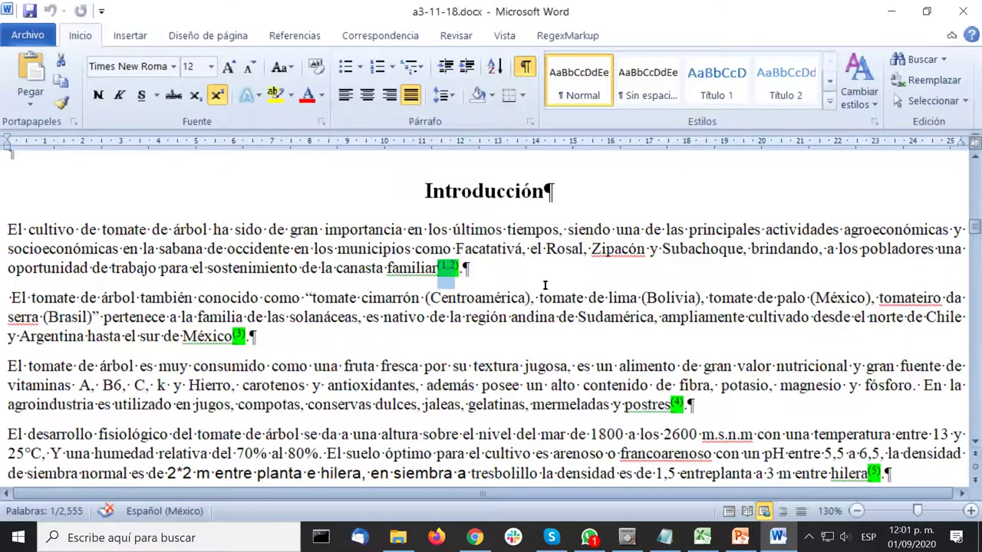
pyautogui.click(484, 270)
pyautogui.moveTo(438, 269); pyautogui.dragTo(458, 270)
pyautogui.scroll(-1, 699, 207)
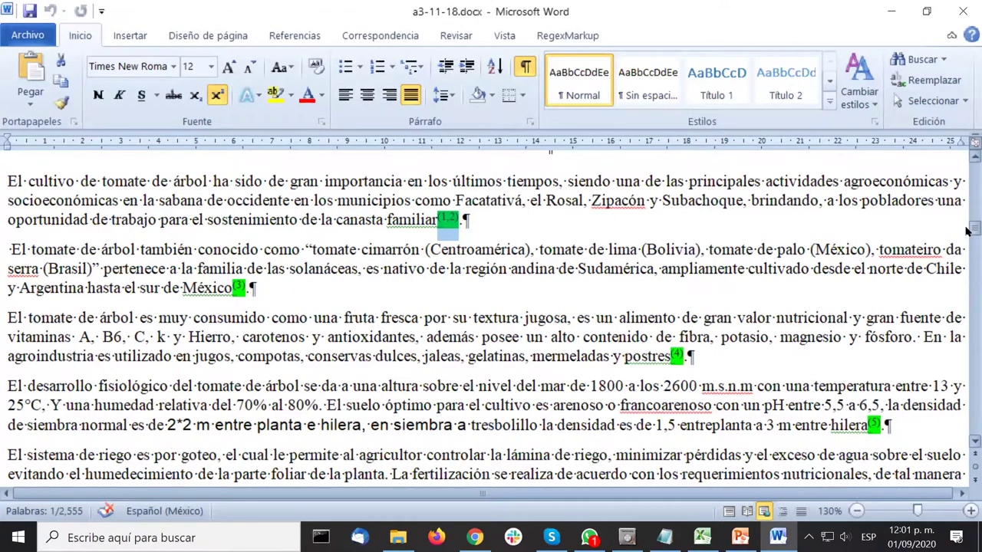
# Go to the "Referencias" list and select the reference numbers to check the numbering from 1 to 5.
pyautogui.moveTo(968, 231); pyautogui.dragTo(971, 430)
pyautogui.scroll(3, 82, 281)
pyautogui.scroll(-1, 83, 280)
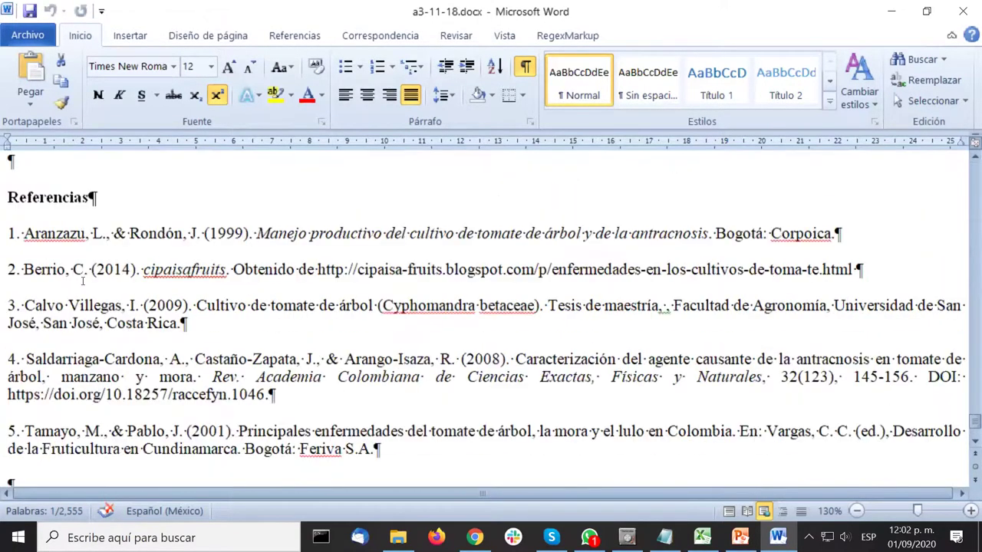
pyautogui.moveTo(7, 234); pyautogui.dragTo(18, 237)
pyautogui.moveTo(7, 270); pyautogui.dragTo(22, 361)
pyautogui.moveTo(8, 431); pyautogui.dragTo(23, 434)
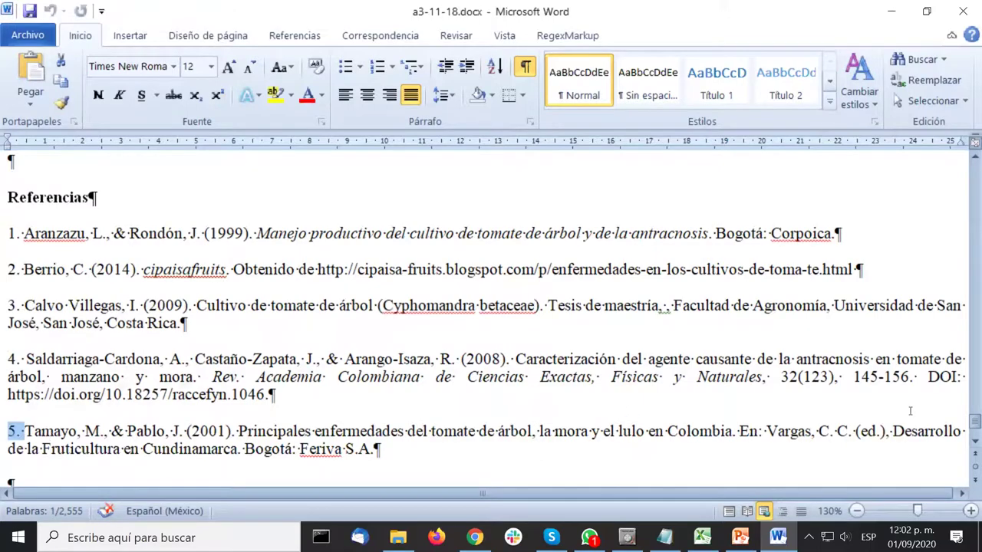
# Return to the "Introducción" paragraphs and select citation (1,2) to check its superscript formatting.
pyautogui.scroll(10, 970, 406)
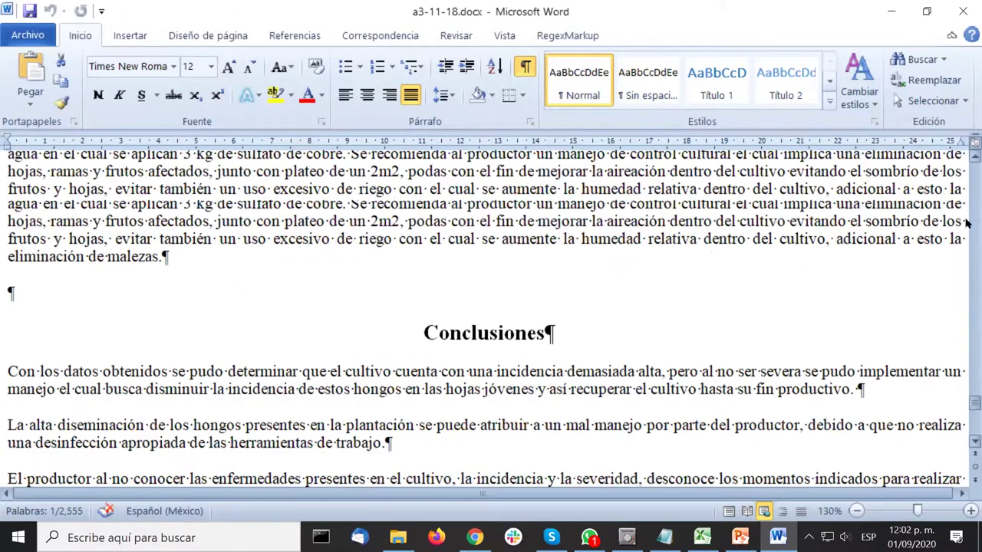
pyautogui.moveTo(967, 219)
pyautogui.mouseDown()
pyautogui.moveTo(967, 195)
pyautogui.moveTo(967, 227)
pyautogui.mouseUp()
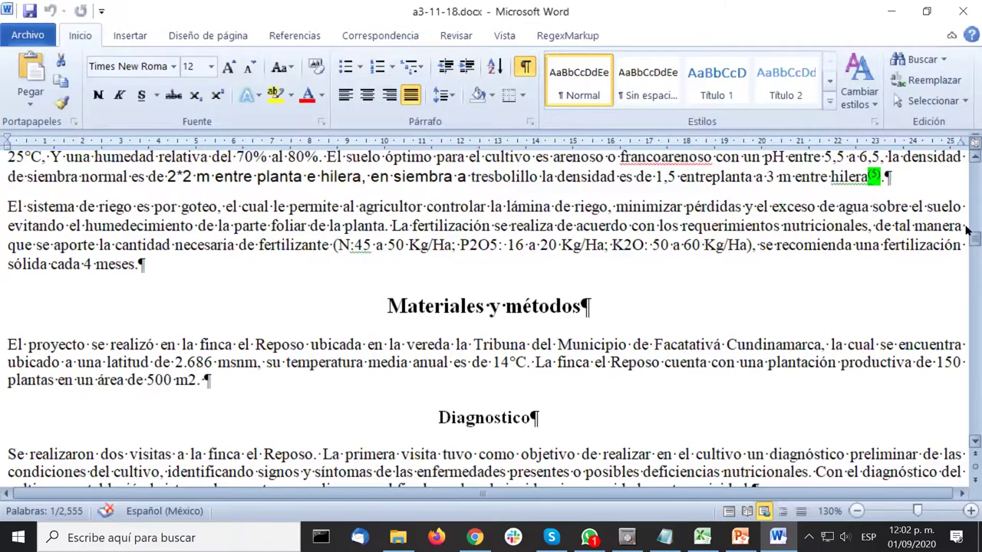
pyautogui.scroll(4, 967, 230)
pyautogui.click(385, 213)
pyautogui.scroll(1, 385, 213)
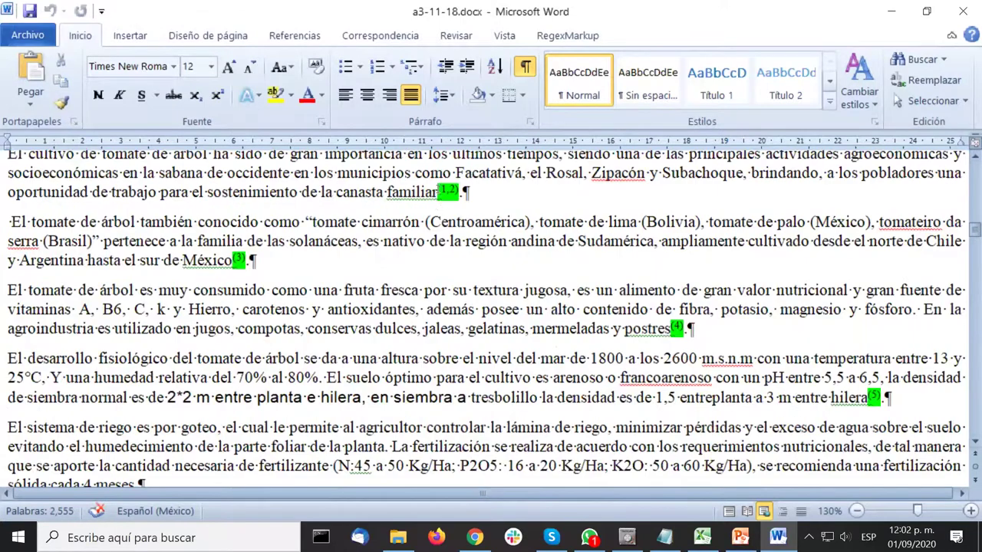
pyautogui.doubleClick(449, 191)
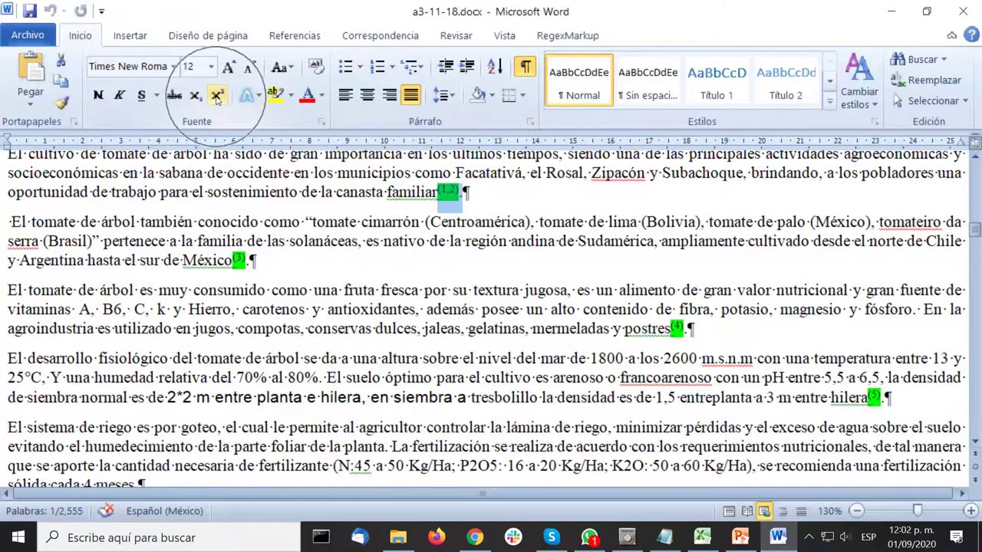
pyautogui.click(483, 223)
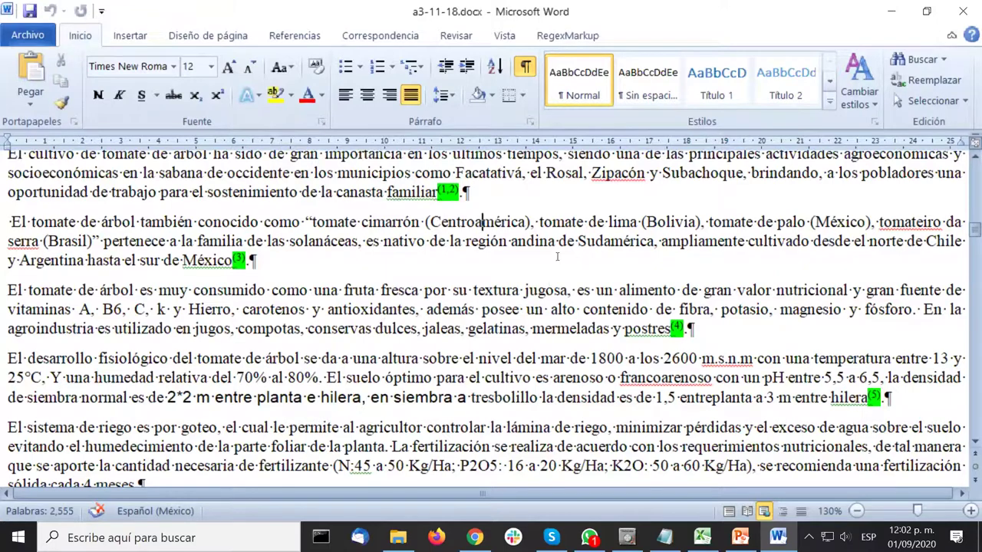
# Select the headings "Materiales y métodos", "Diagnostico" and "Muestreo" one at a time to check their font size and alignment.
pyautogui.scroll(-5, 560, 234)
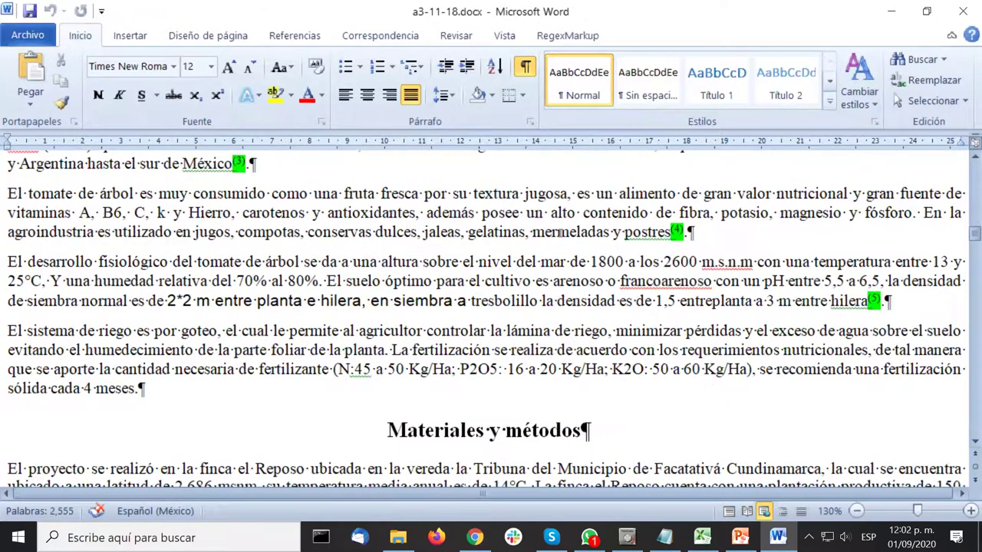
pyautogui.scroll(-4, 561, 234)
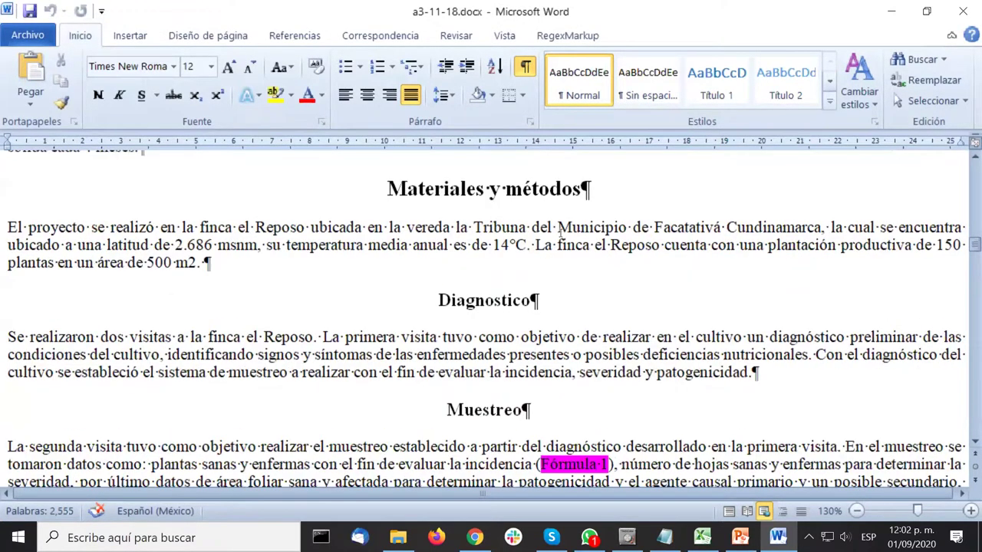
pyautogui.scroll(2, 561, 234)
pyautogui.moveTo(387, 188); pyautogui.dragTo(593, 190)
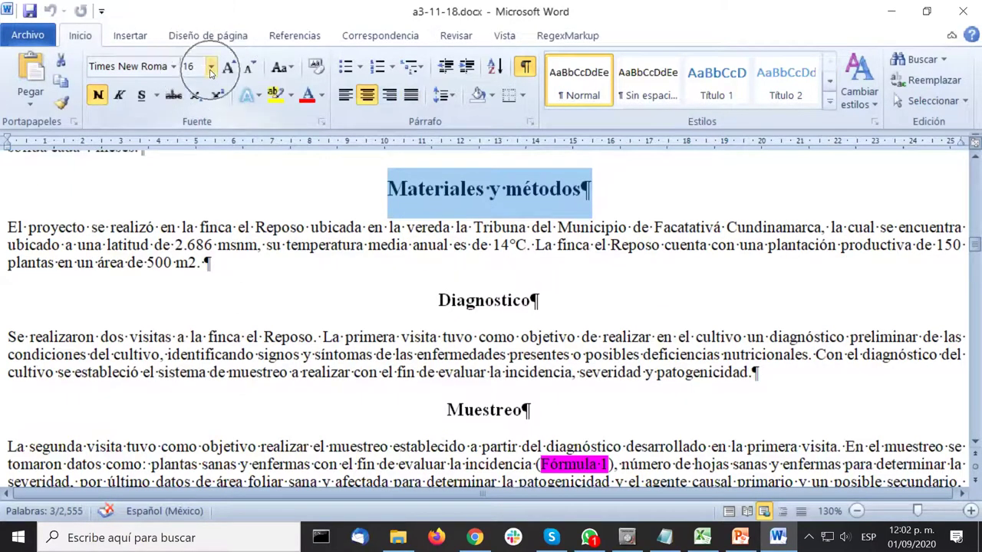
pyautogui.click(516, 300)
pyautogui.tripleClick(516, 300)
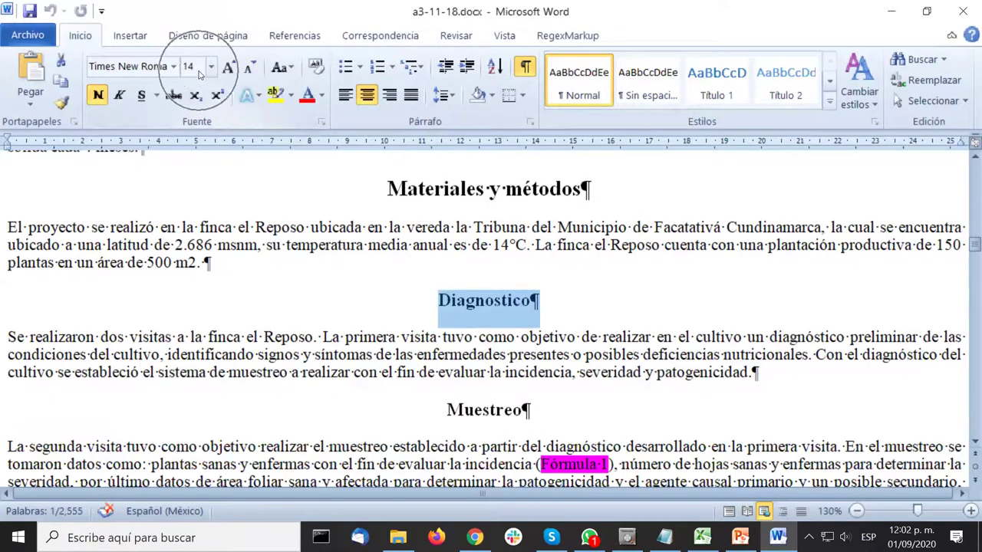
pyautogui.scroll(-1, 644, 300)
pyautogui.click(495, 360)
pyautogui.tripleClick(496, 360)
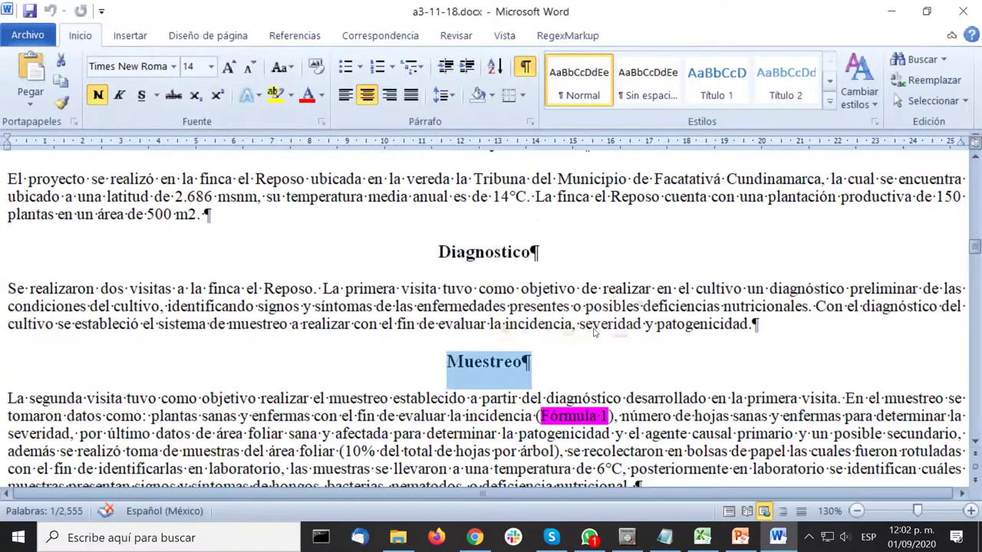
# Check the highlighted mentions of "Fórmula 1" under "Muestreo" and "Fórmula 2" under "Caracterización" in the text.
pyautogui.scroll(-3, 832, 260)
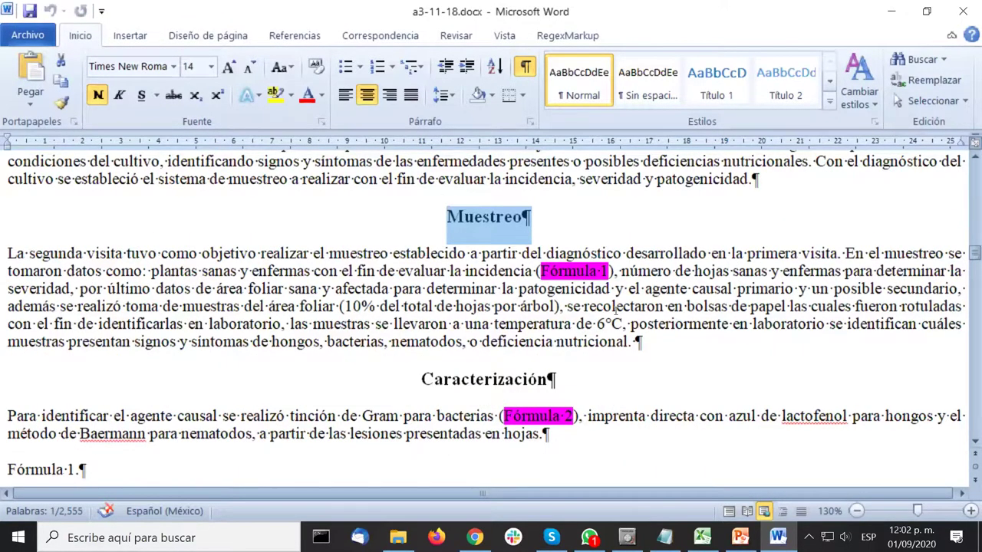
pyautogui.scroll(-3, 616, 310)
pyautogui.scroll(3, 615, 311)
pyautogui.scroll(-1, 615, 309)
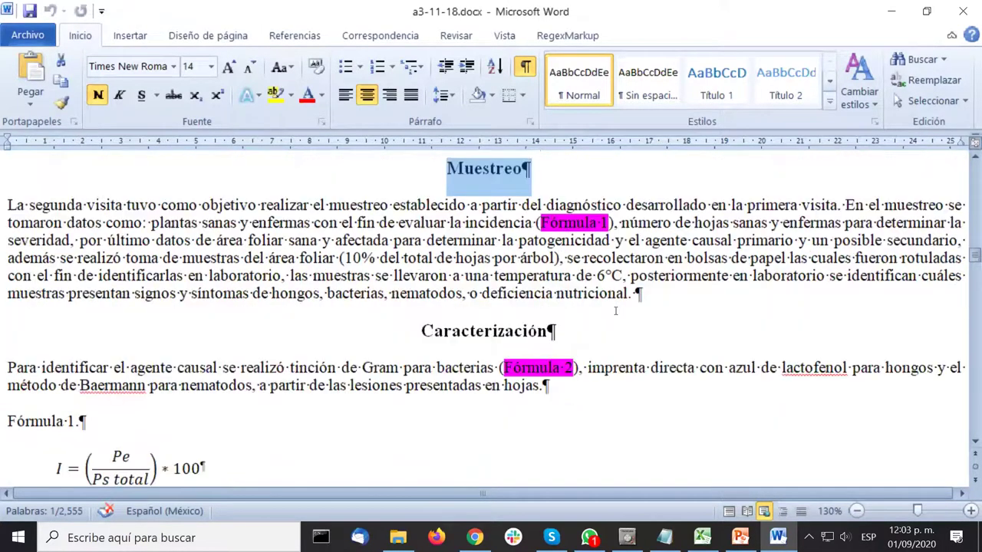
pyautogui.click(539, 222)
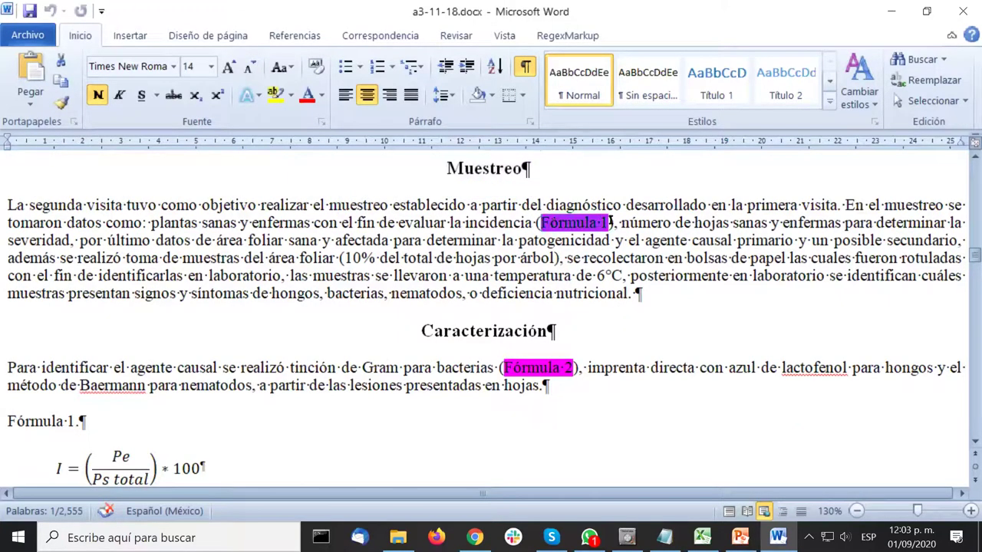
pyautogui.scroll(-2, 680, 282)
pyautogui.click(514, 273)
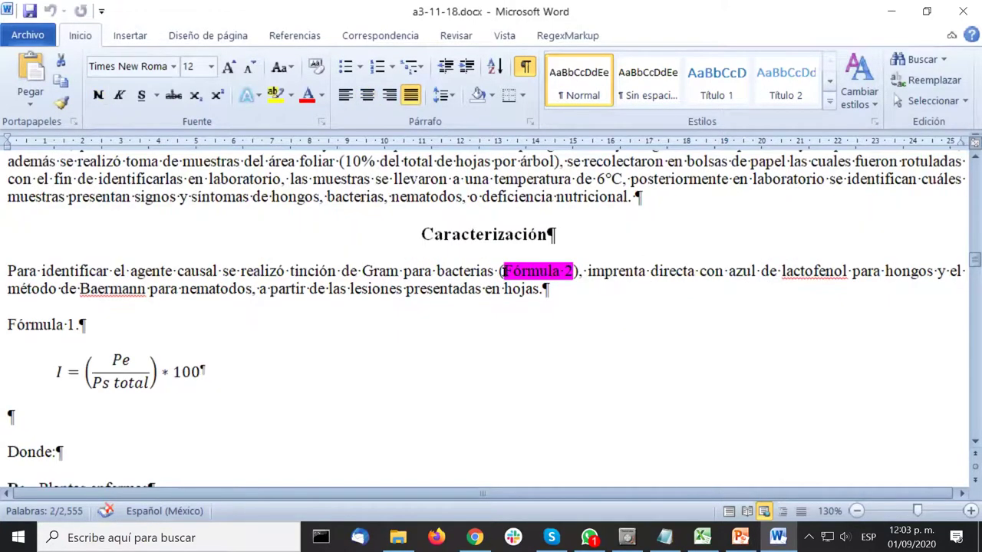
# Select the whole equation below "Fórmula 1." and locate the command for inserting equations.
pyautogui.scroll(-3, 366, 289)
pyautogui.click(115, 233)
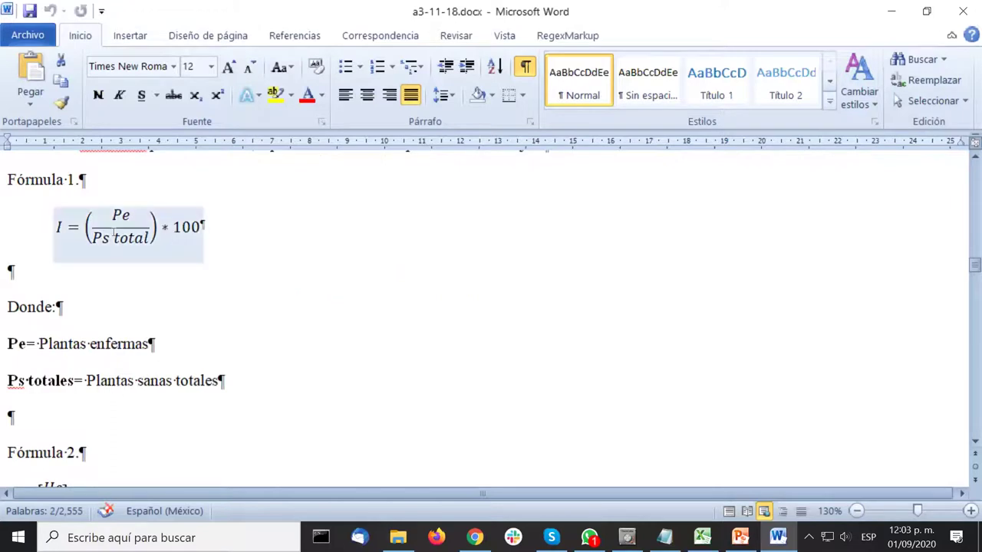
pyautogui.click(57, 226)
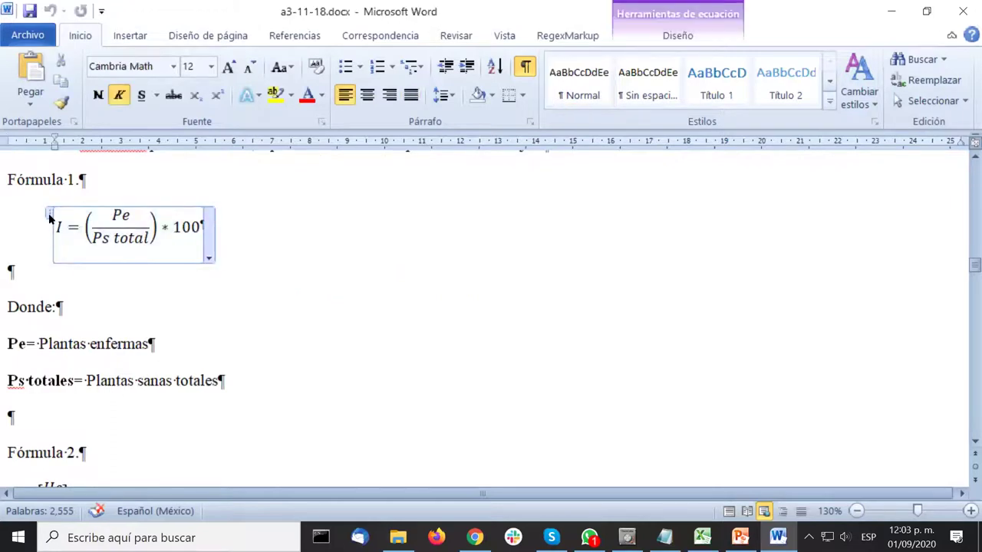
pyautogui.click(49, 213)
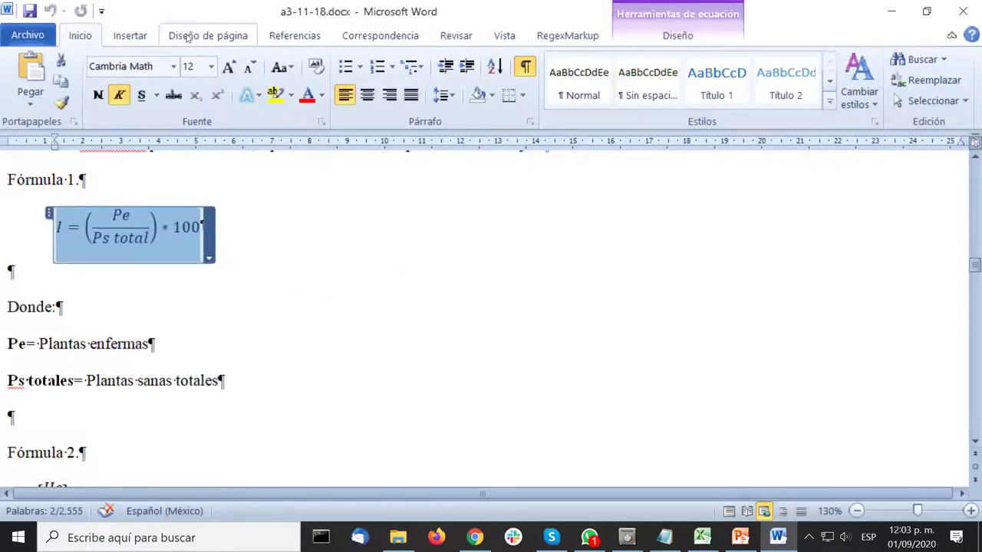
pyautogui.click(153, 37)
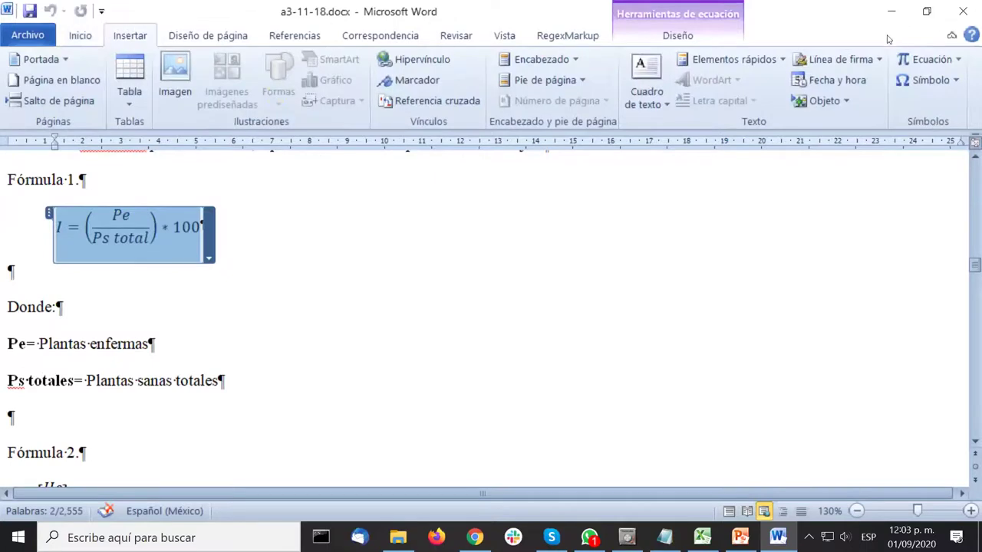
pyautogui.click(135, 40)
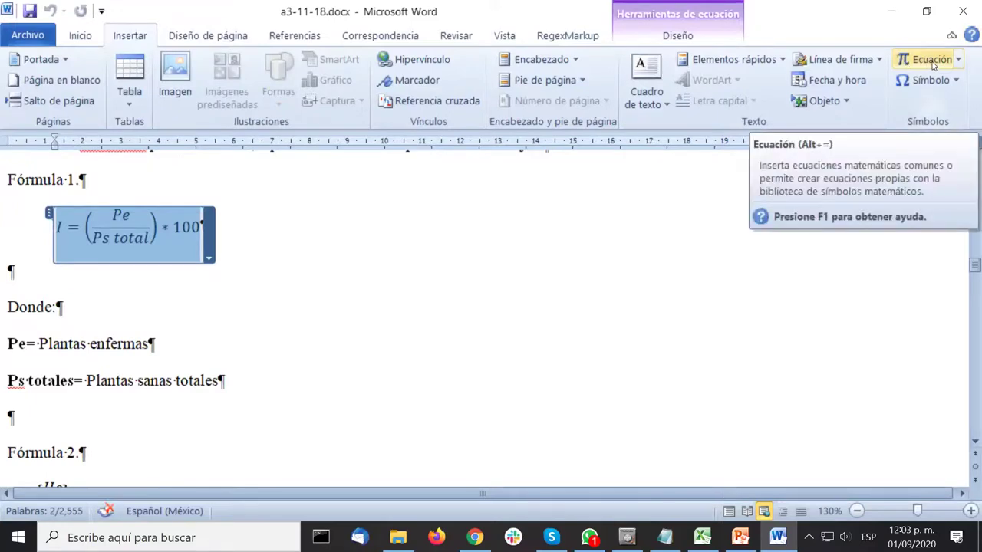
# Insert a trial equation after "Donde:" using a superscript structure with base f and exponent 5.
pyautogui.click(228, 305)
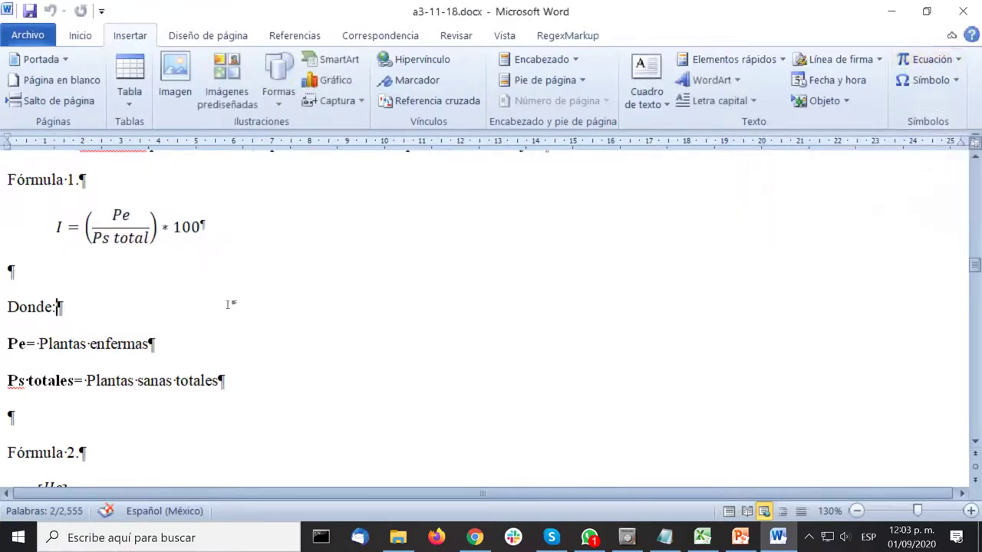
pyautogui.click(928, 59)
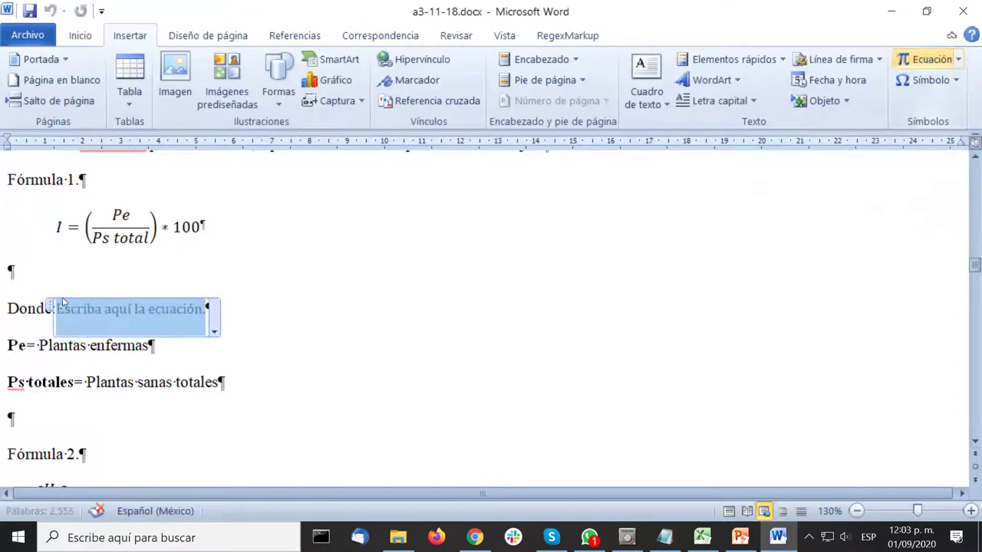
pyautogui.click(92, 318)
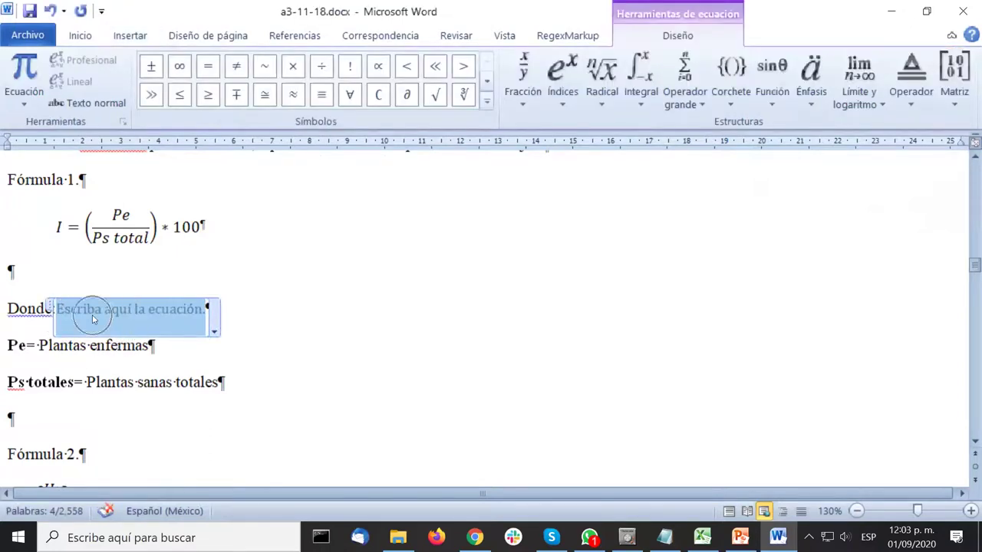
pyautogui.click(568, 82)
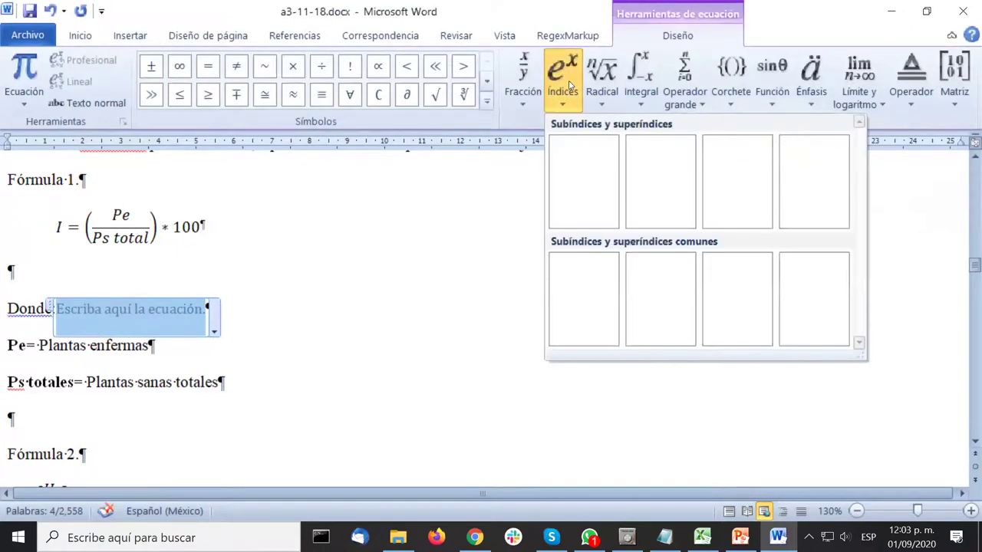
pyautogui.click(594, 186)
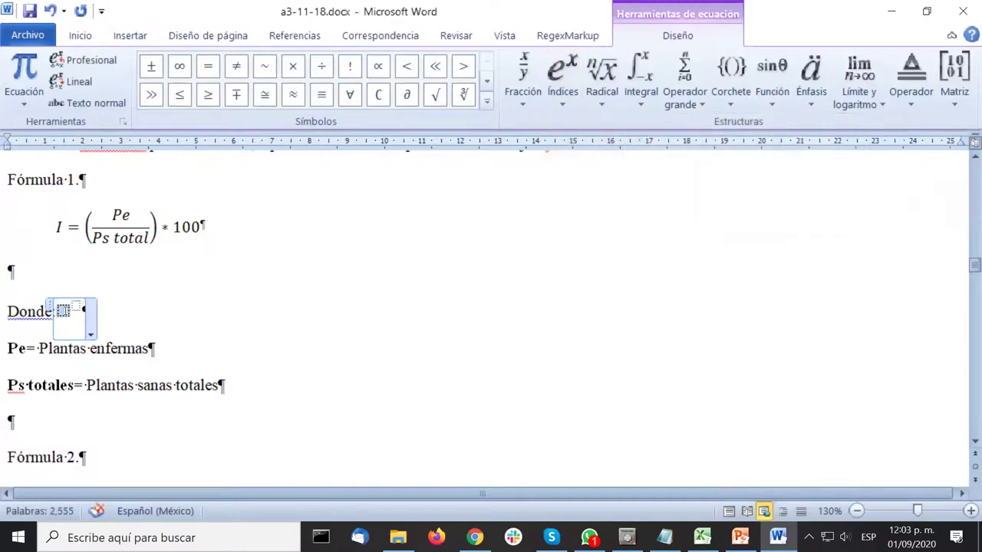
pyautogui.write('f')
pyautogui.press('Right')
pyautogui.write('5')
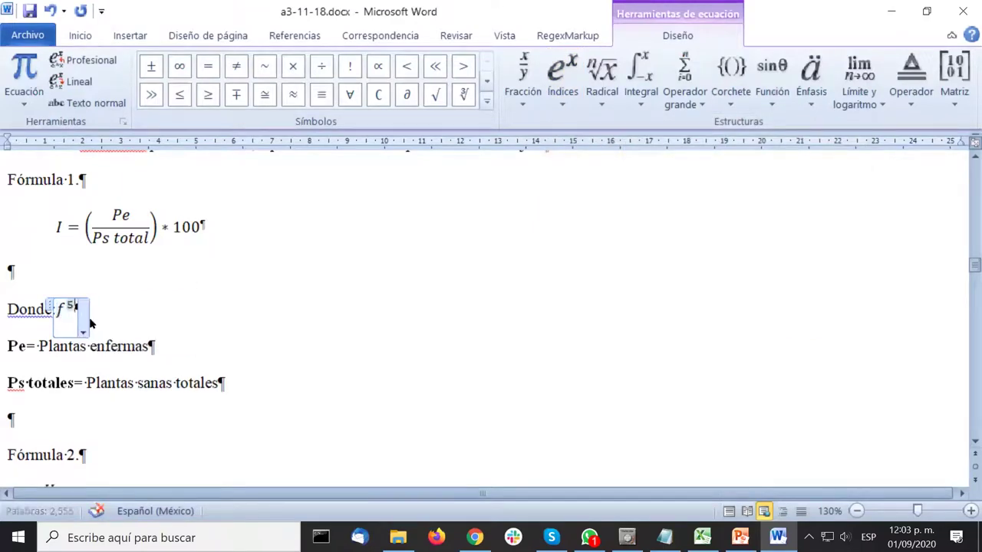
pyautogui.click(320, 302)
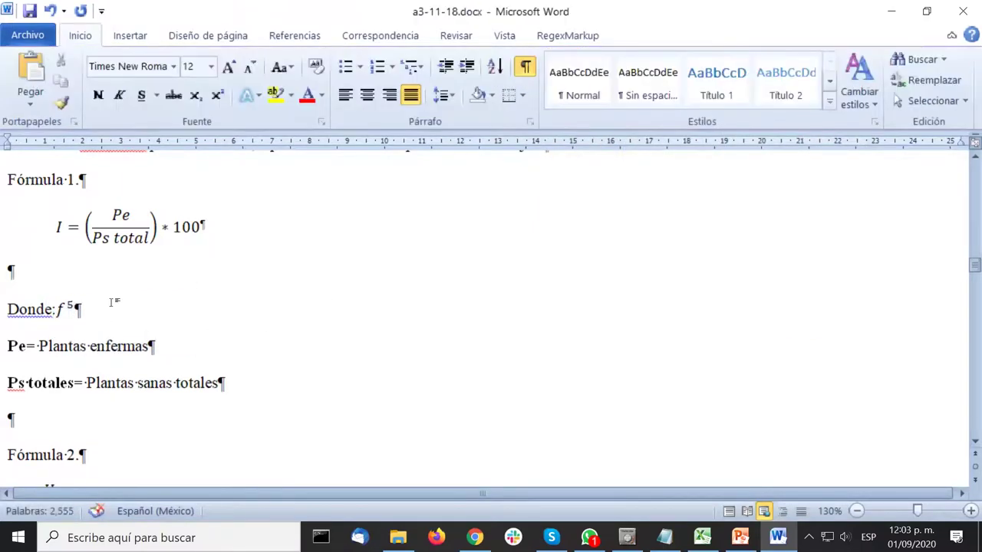
# Delete the trial superscript equation placed after "Donde:".
pyautogui.click(55, 309)
pyautogui.click(50, 306)
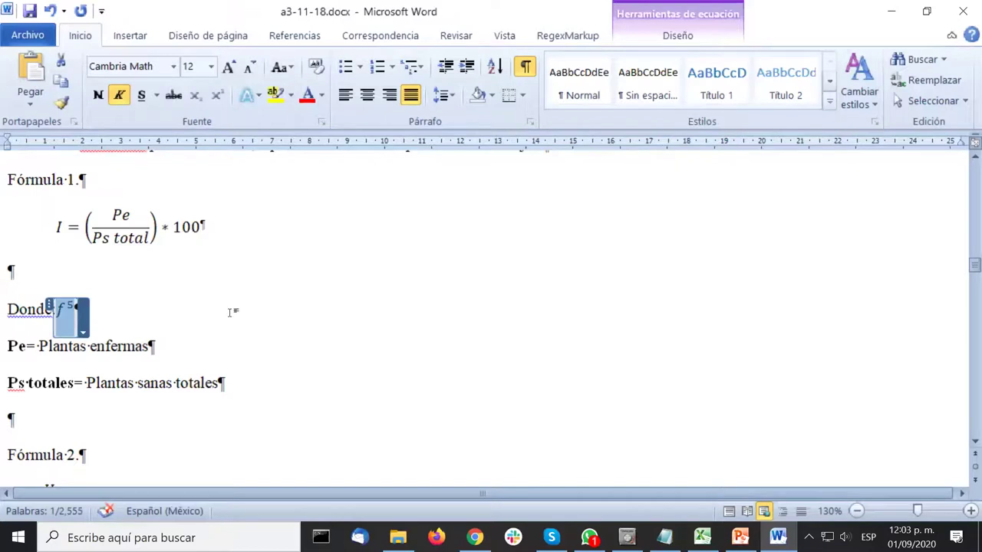
pyautogui.press('Delete')
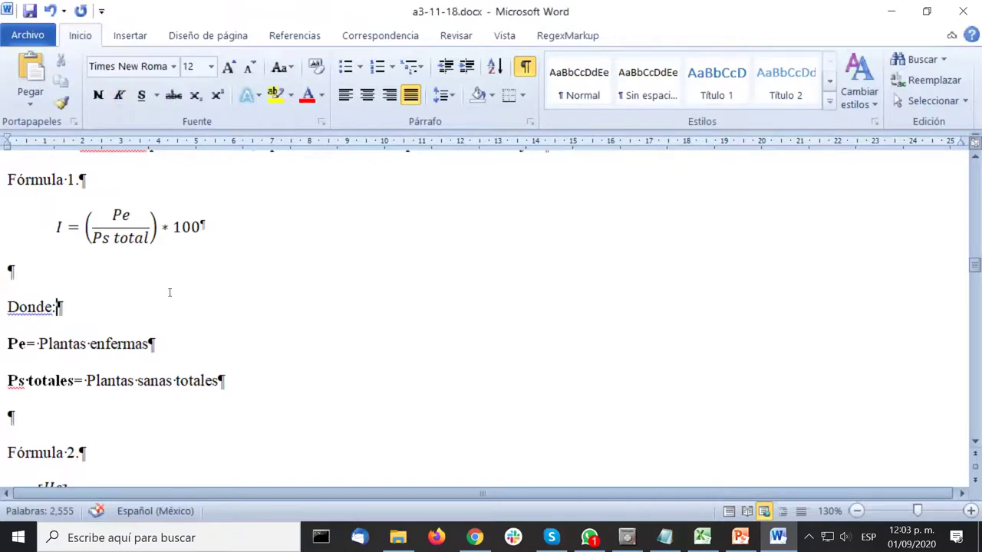
# Activate the "Fórmula 1" equation again to inspect it as an editable equation, and leave it.
pyautogui.click(122, 230)
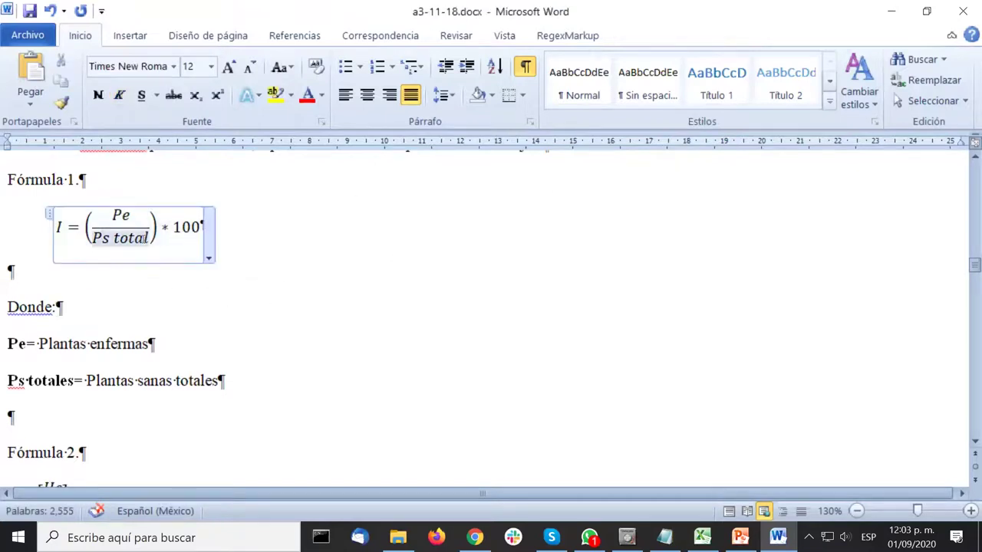
pyautogui.click(246, 251)
pyautogui.click(76, 241)
pyautogui.click(76, 242)
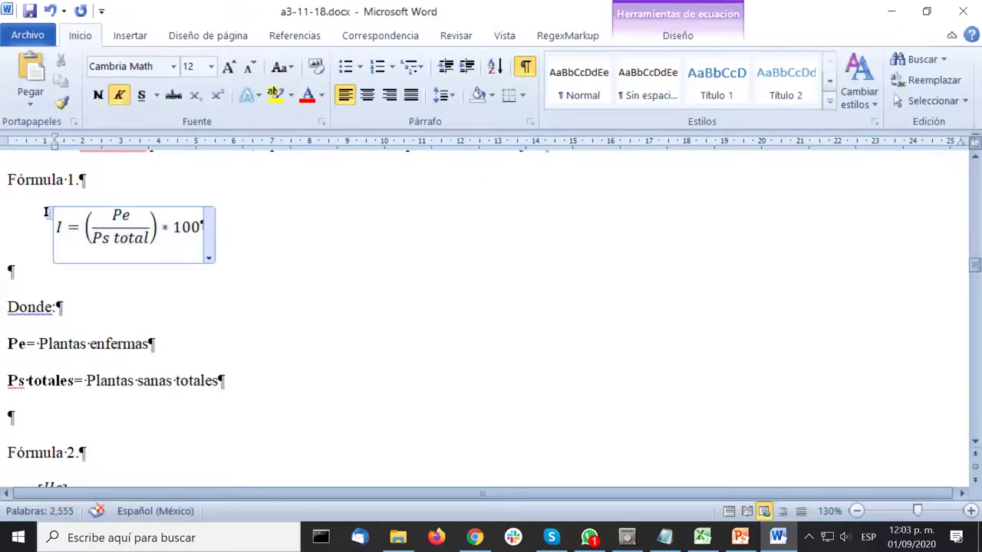
pyautogui.click(312, 249)
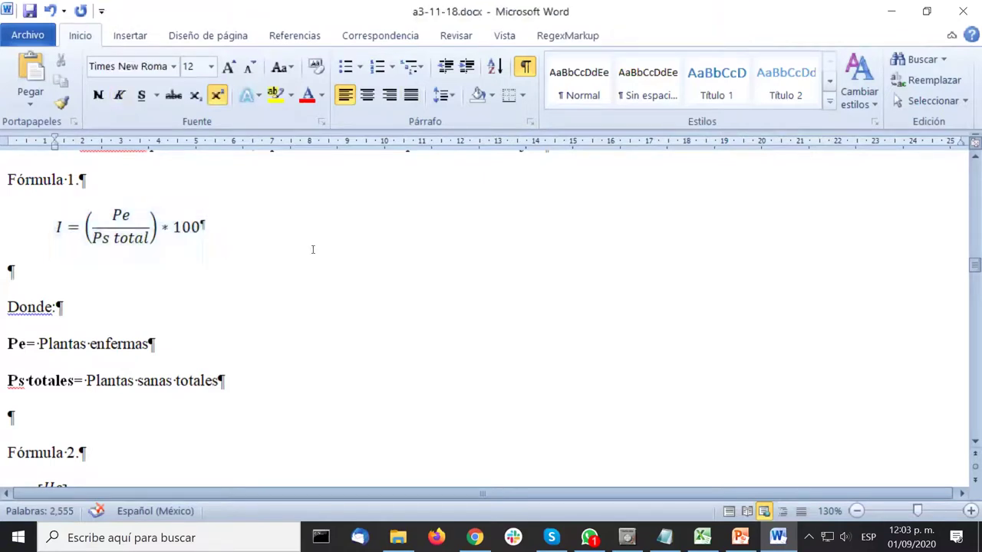
# Examine the equation conversion commands offered by RegexMarkup, and return to the basic editing commands.
pyautogui.click(559, 41)
pyautogui.click(559, 41)
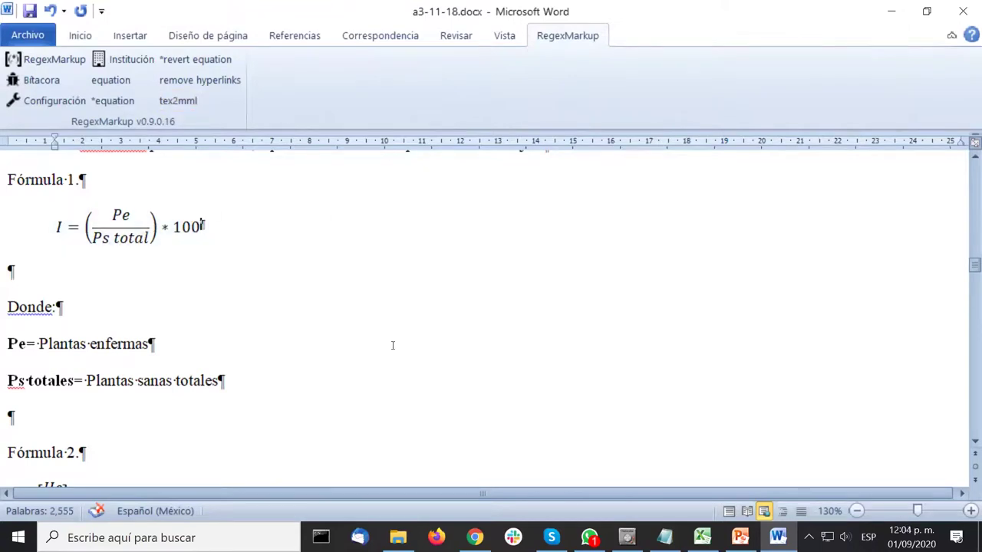
pyautogui.click(81, 36)
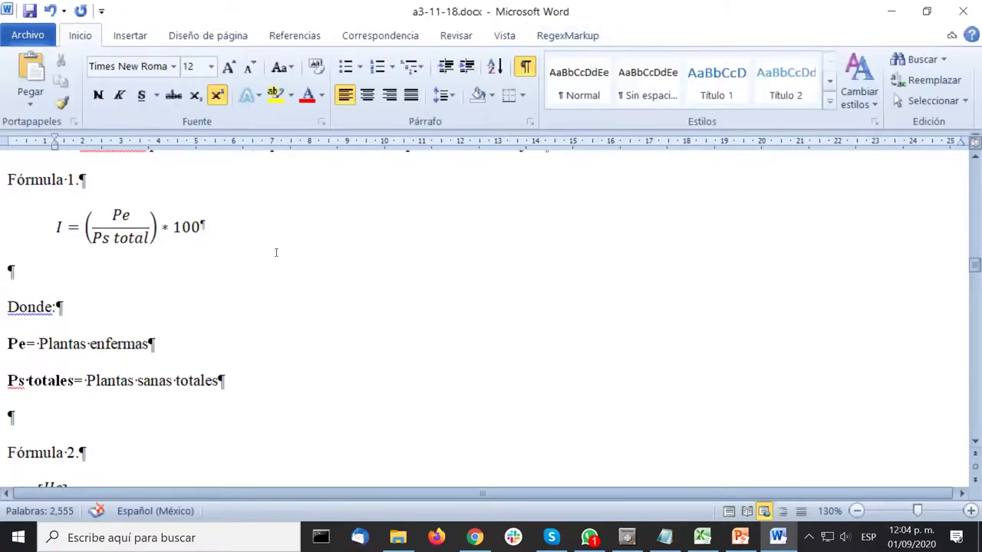
# Look through the "Resultados y discusión" section and highlight the six-item numbered list beginning with "Nanocompositos" to examine its format.
pyautogui.scroll(-12, 276, 252)
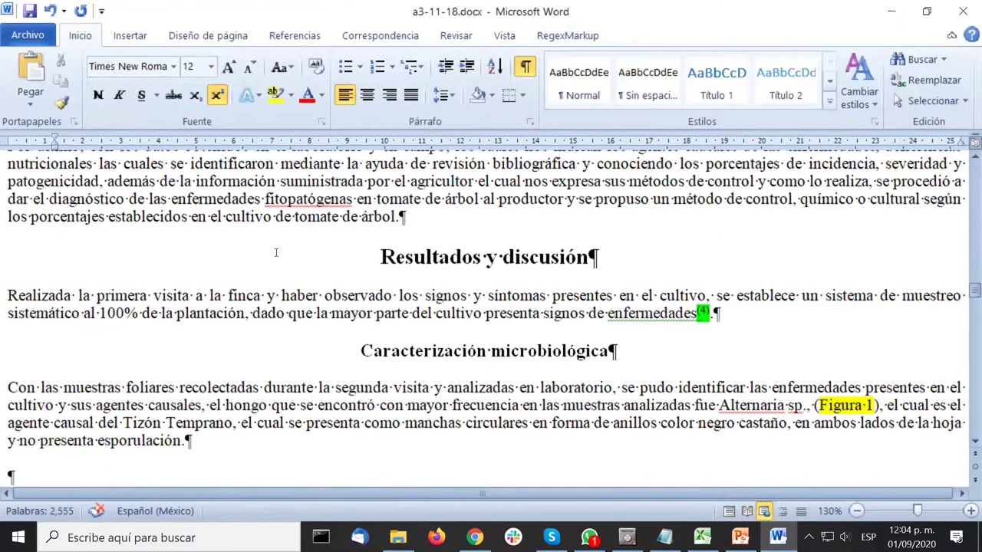
pyautogui.scroll(-2, 276, 252)
pyautogui.scroll(-3, 276, 252)
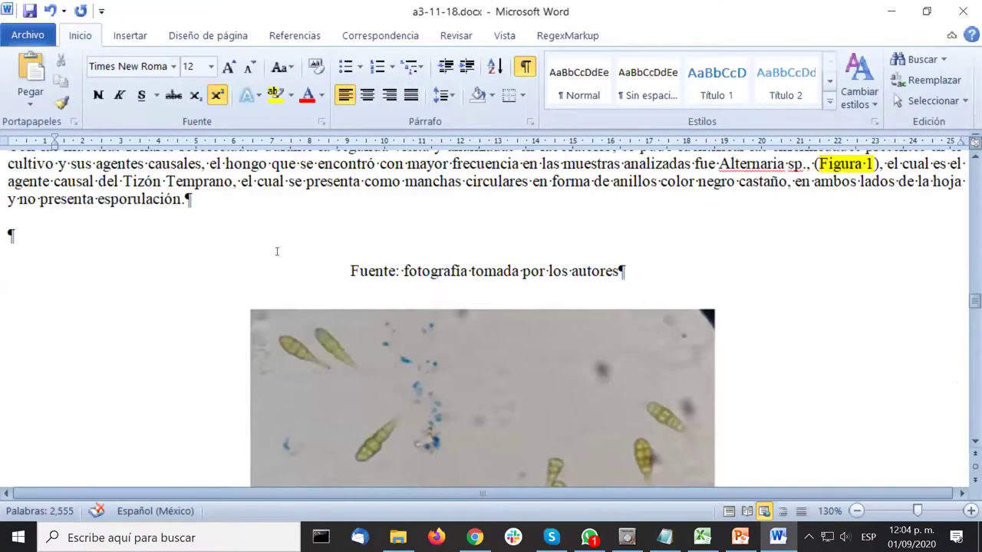
pyautogui.scroll(4, 277, 252)
pyautogui.scroll(-15, 745, 328)
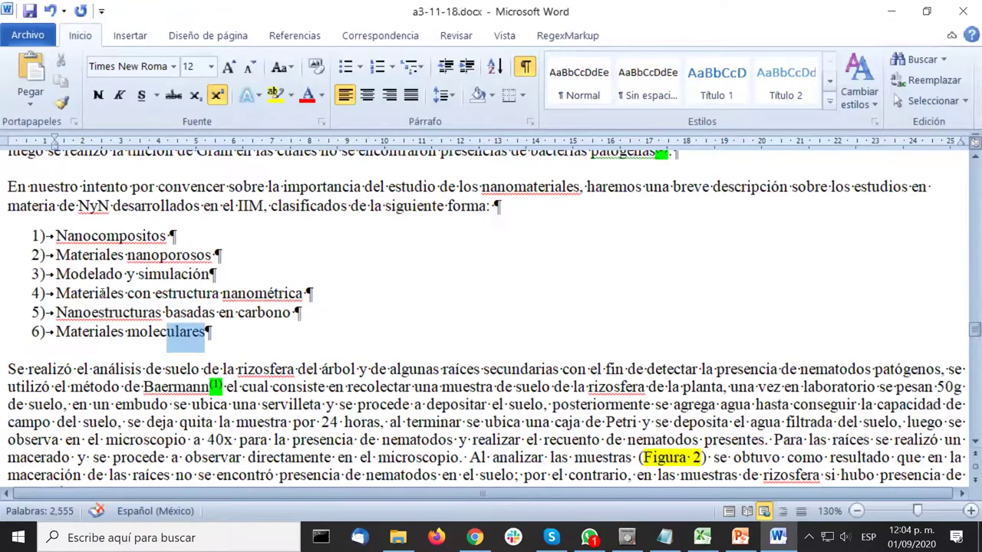
pyautogui.moveTo(212, 331); pyautogui.dragTo(9, 201)
pyautogui.click(153, 293)
# Find "Tabla 1" and select its title together with the whole table to examine how it is built.
pyautogui.scroll(-1, 756, 356)
pyautogui.scroll(-12, 756, 356)
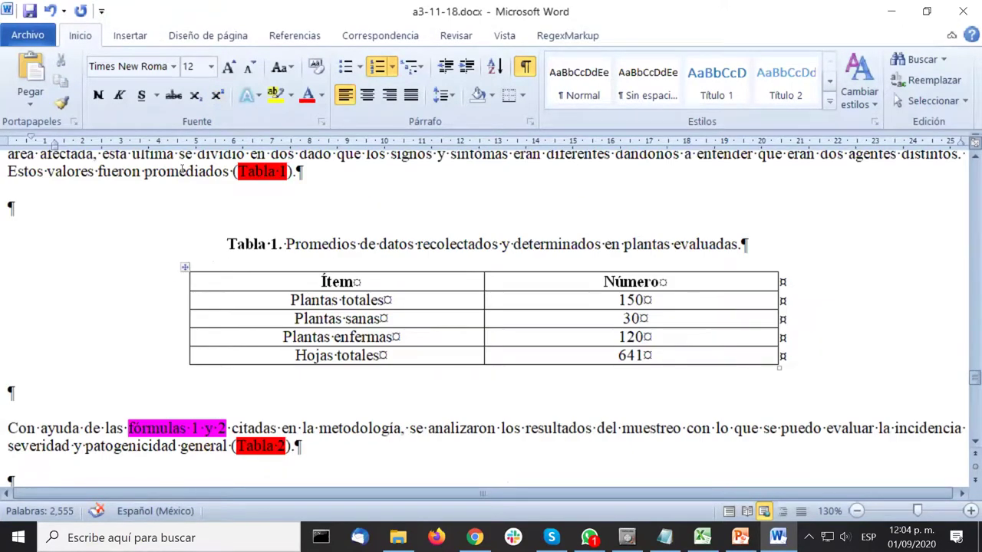
pyautogui.moveTo(192, 243); pyautogui.dragTo(835, 361)
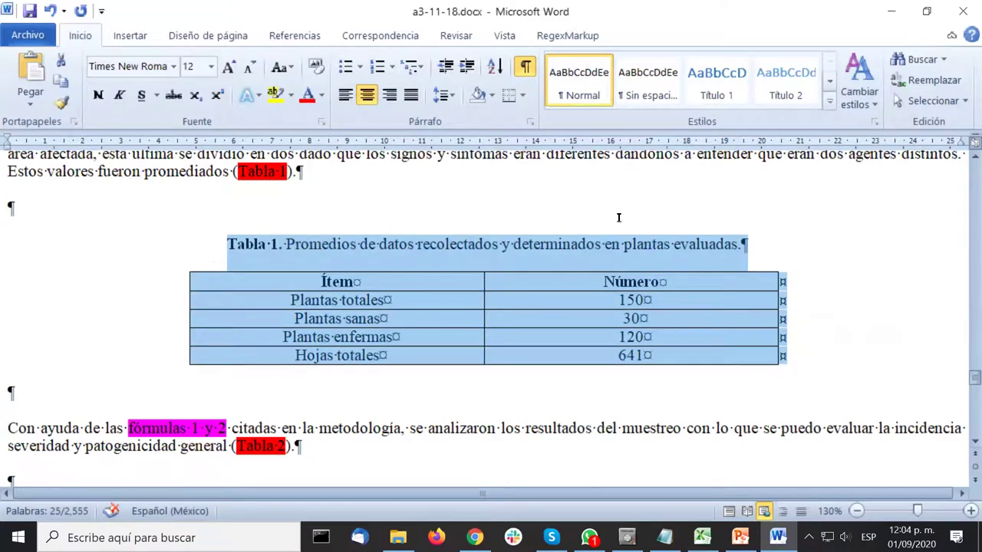
pyautogui.click(519, 213)
pyautogui.moveTo(222, 243); pyautogui.dragTo(809, 369)
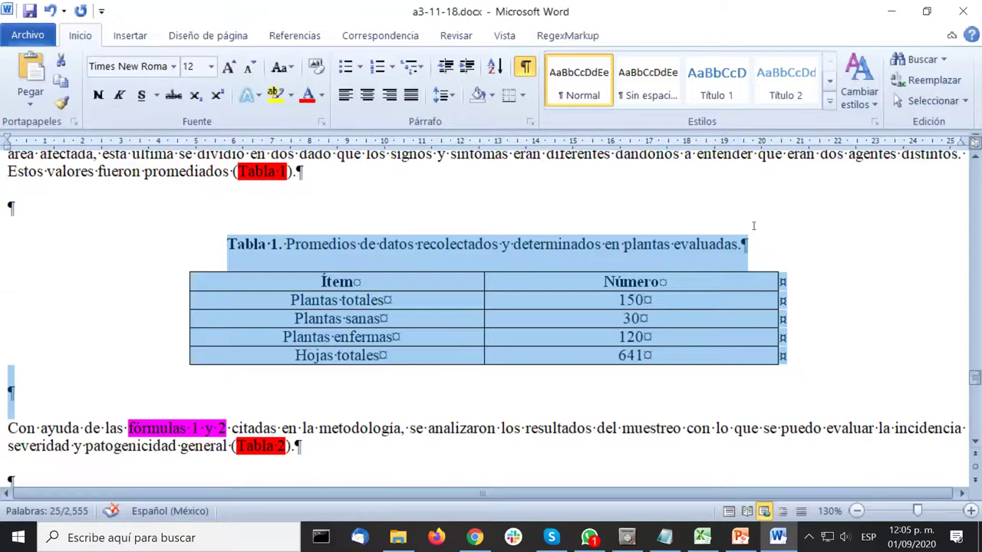
# Look over "Tabla 2" and the references, and select the "Cómo citar este artículo" paragraph at the end of the article.
pyautogui.scroll(-12, 753, 225)
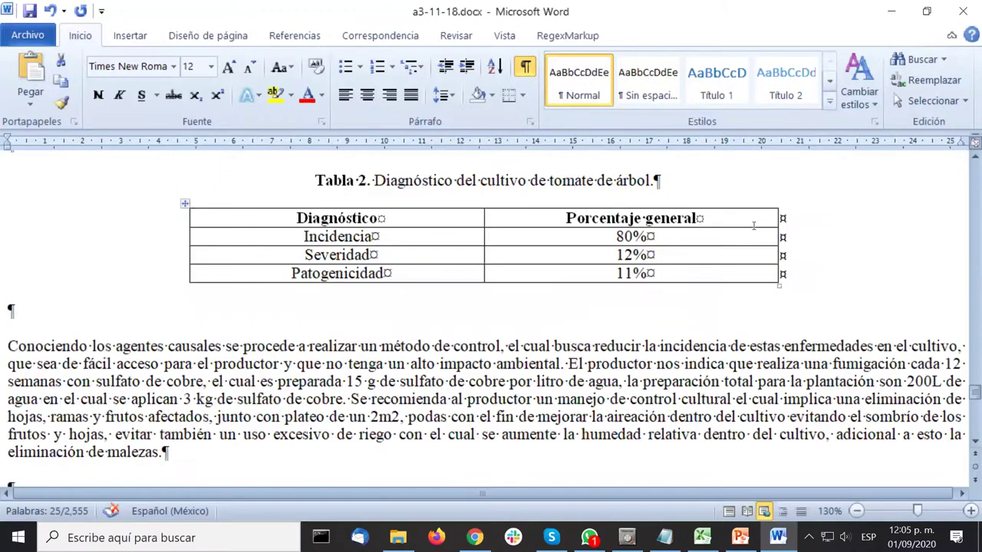
pyautogui.scroll(-10, 754, 225)
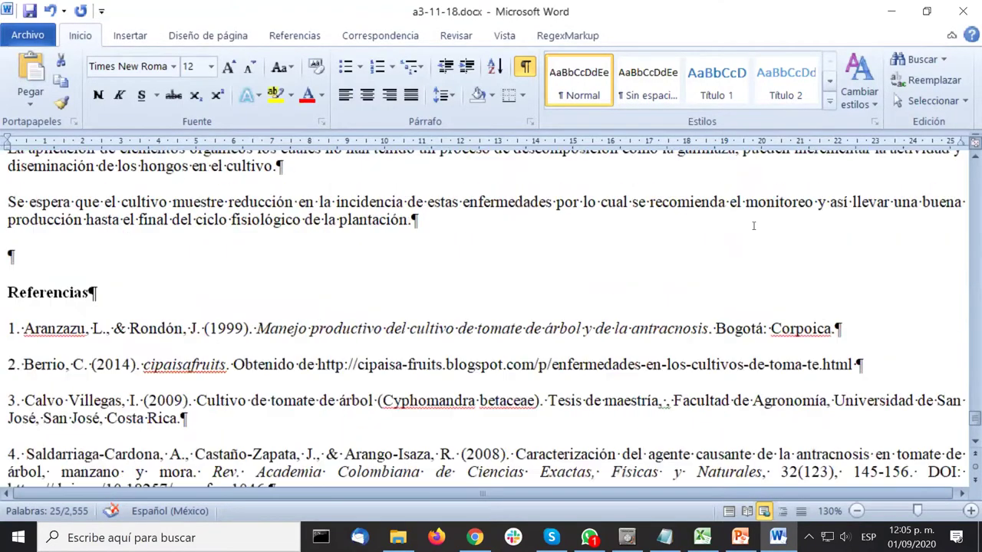
pyautogui.scroll(3, 335, 296)
pyautogui.scroll(-4, 335, 297)
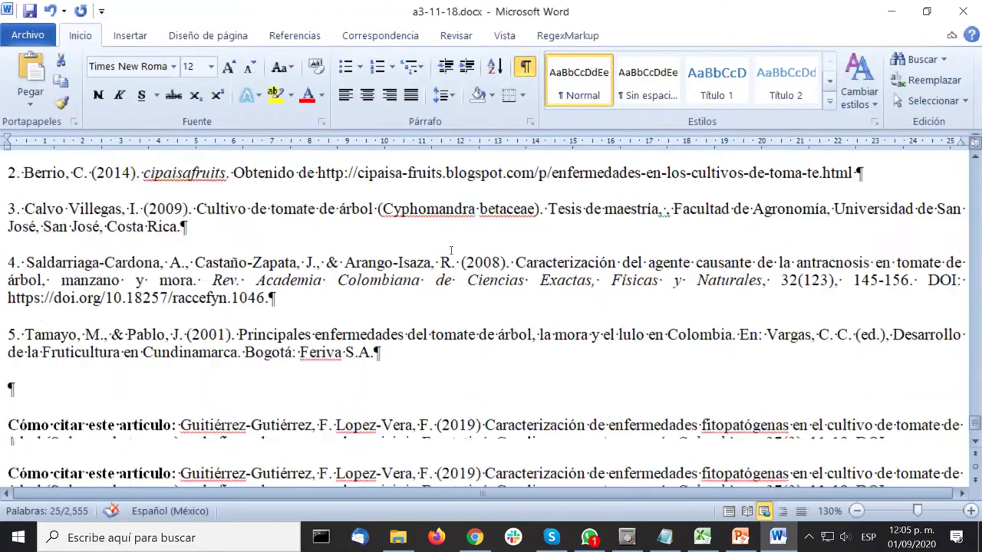
pyautogui.tripleClick(144, 407)
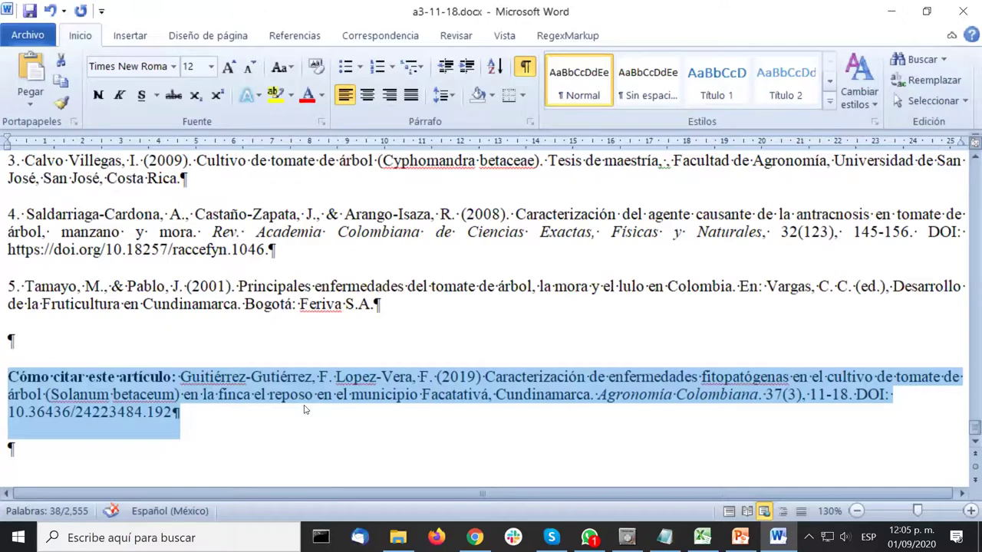
# Return to the beginning of the article, where the DOI and titles are.
pyautogui.scroll(13, 502, 376)
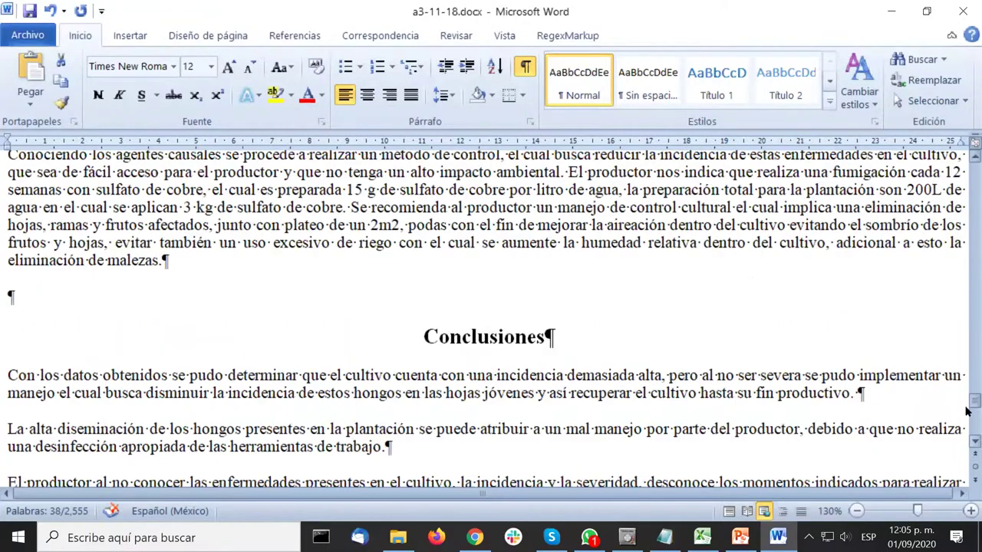
pyautogui.moveTo(966, 411); pyautogui.dragTo(969, 164)
pyautogui.hotkey('ctrl', 'Home')
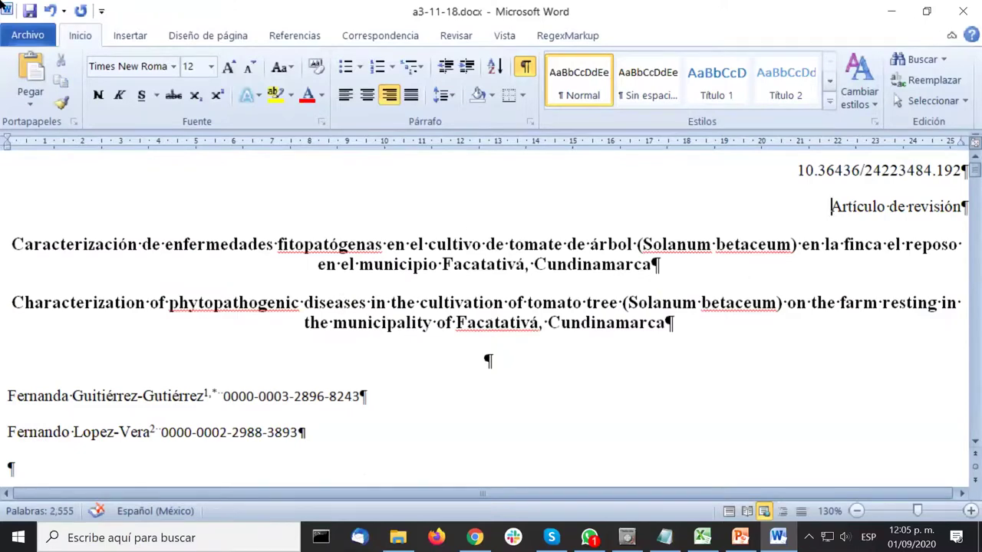
# View the file information of a3-11-18.docx, and minimize the document to get back to the scielo_markup folder.
pyautogui.click(28, 36)
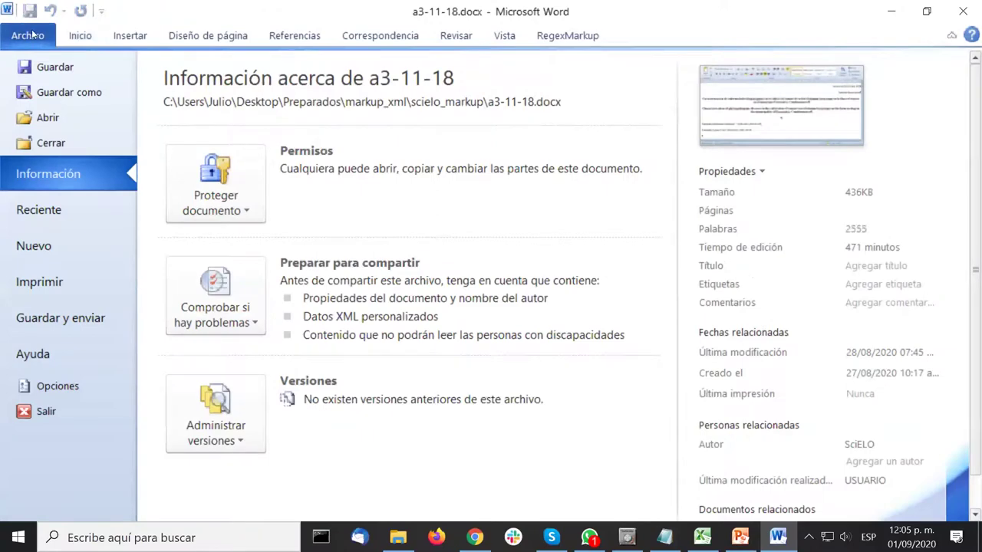
pyautogui.click(80, 37)
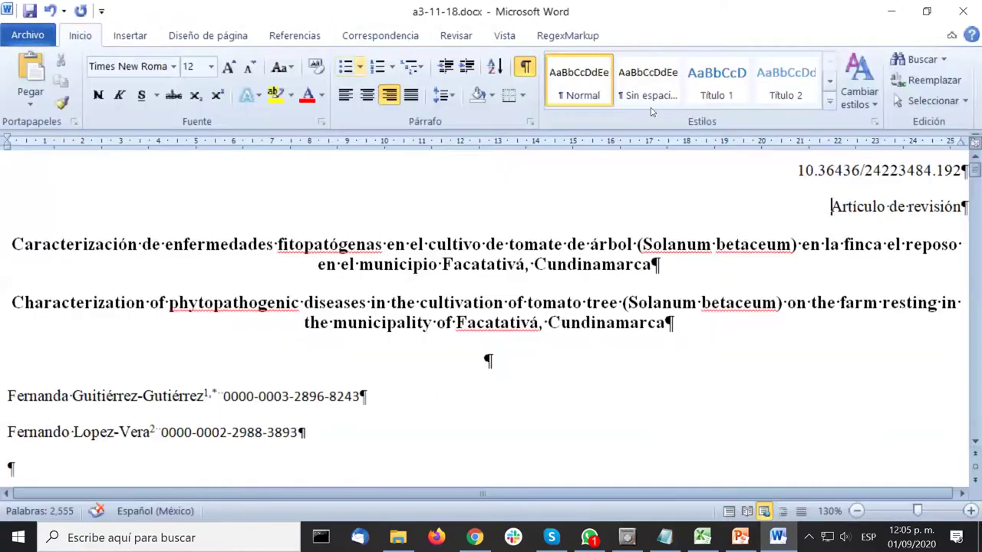
pyautogui.click(892, 7)
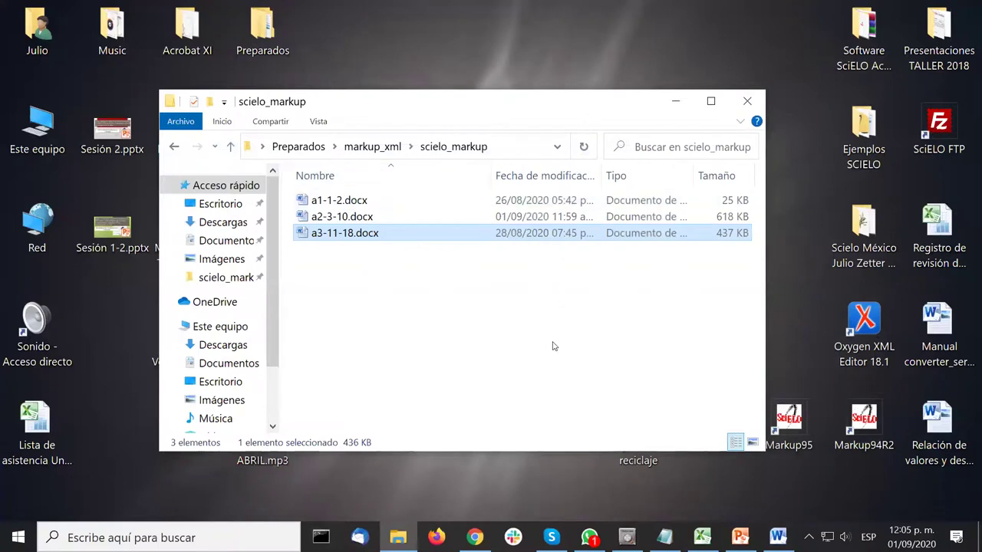